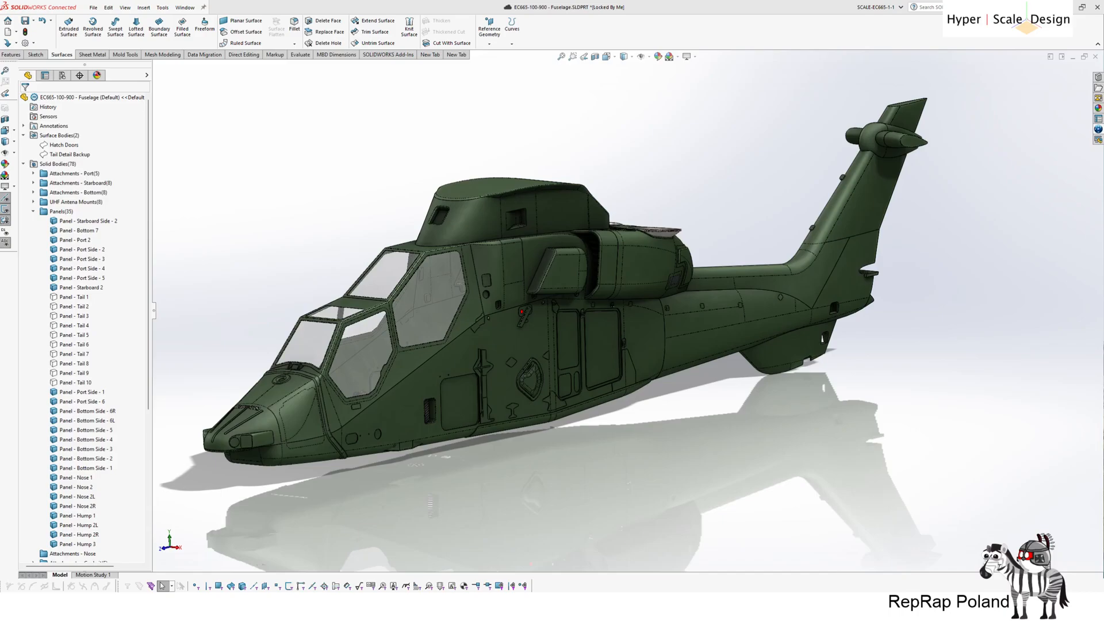
# - Examine the panel seams, hatches and surface details on the fuselage side behind the cockpit canopy
pyautogui.scroll(-1, 552, 474)
pyautogui.scroll(-4, 550, 484)
pyautogui.keyDown('ctrl'); pyautogui.moveTo(495, 282); pyautogui.dragTo(574, 278, button='middle'); pyautogui.keyUp('ctrl')
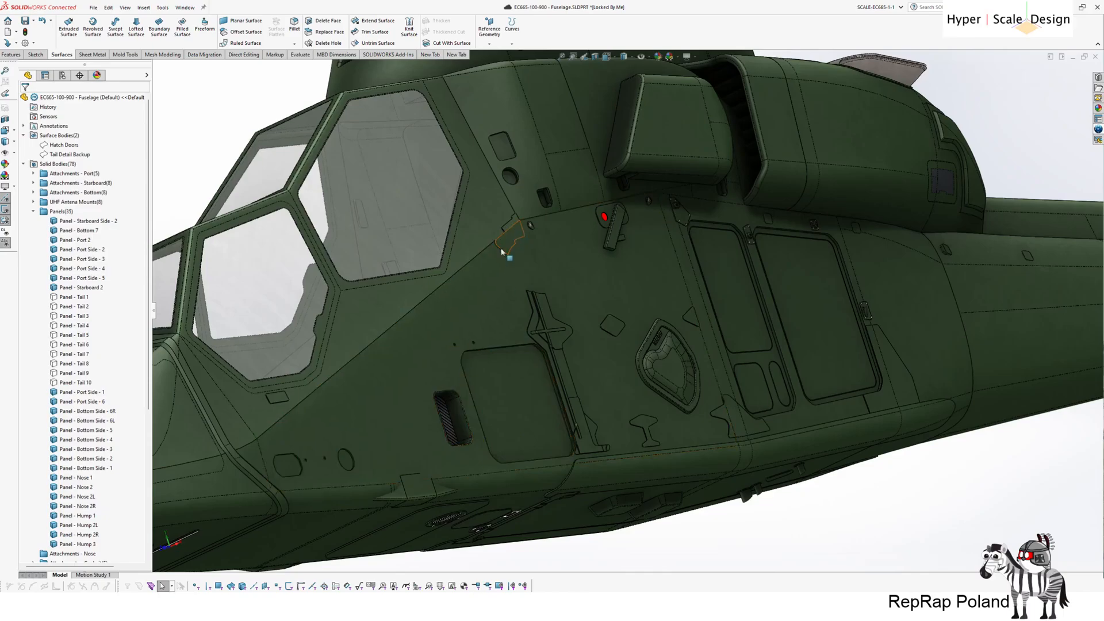
pyautogui.scroll(-5, 572, 345)
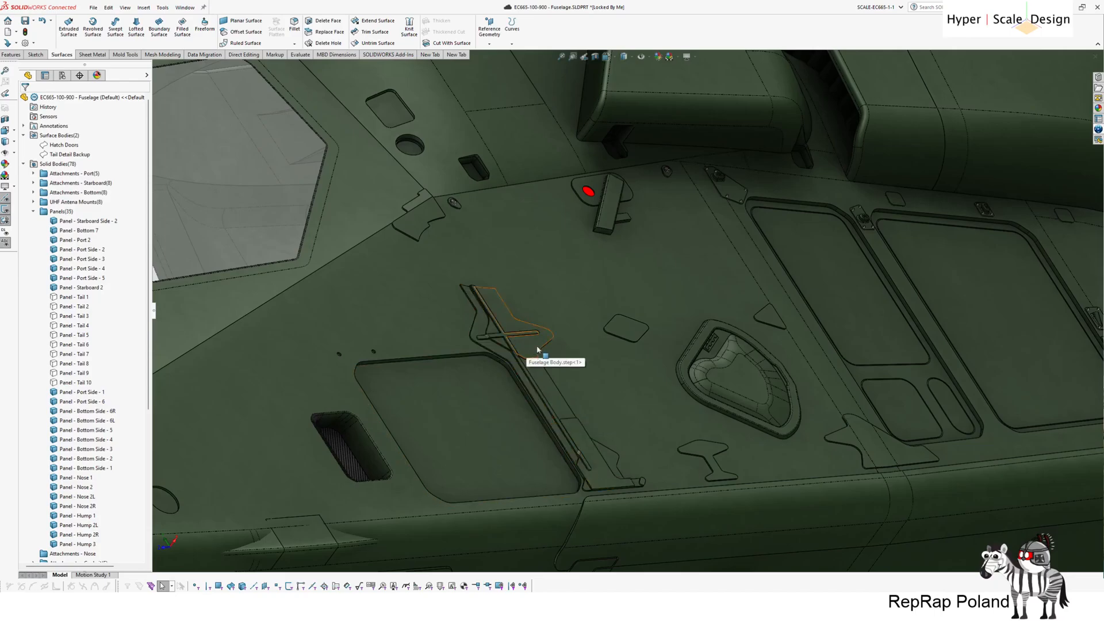
pyautogui.scroll(2, 553, 347)
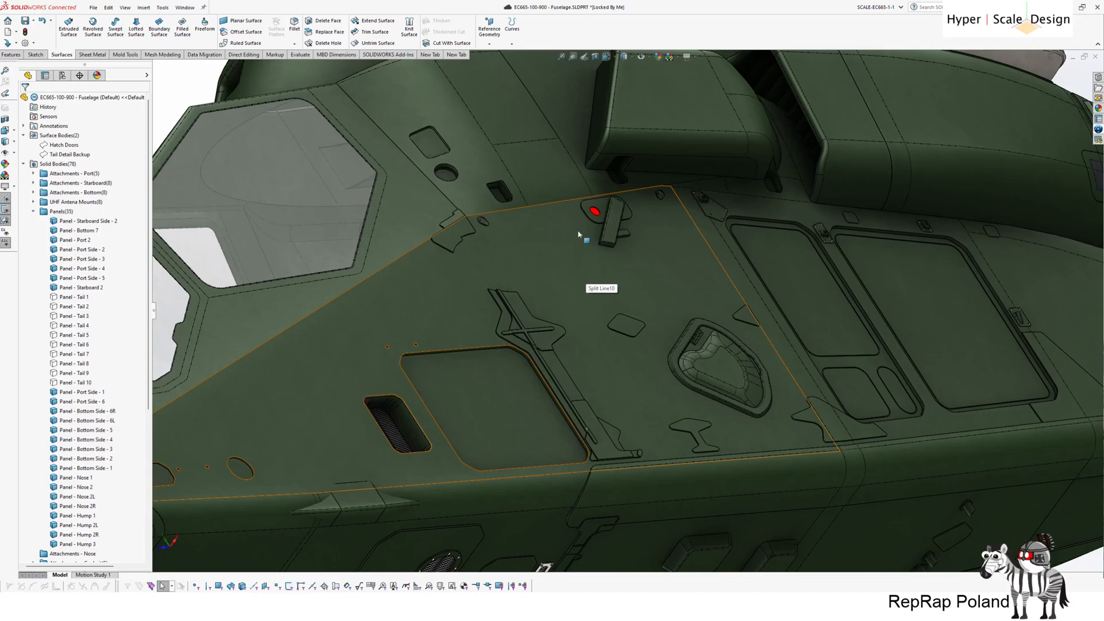
pyautogui.scroll(5, 589, 242)
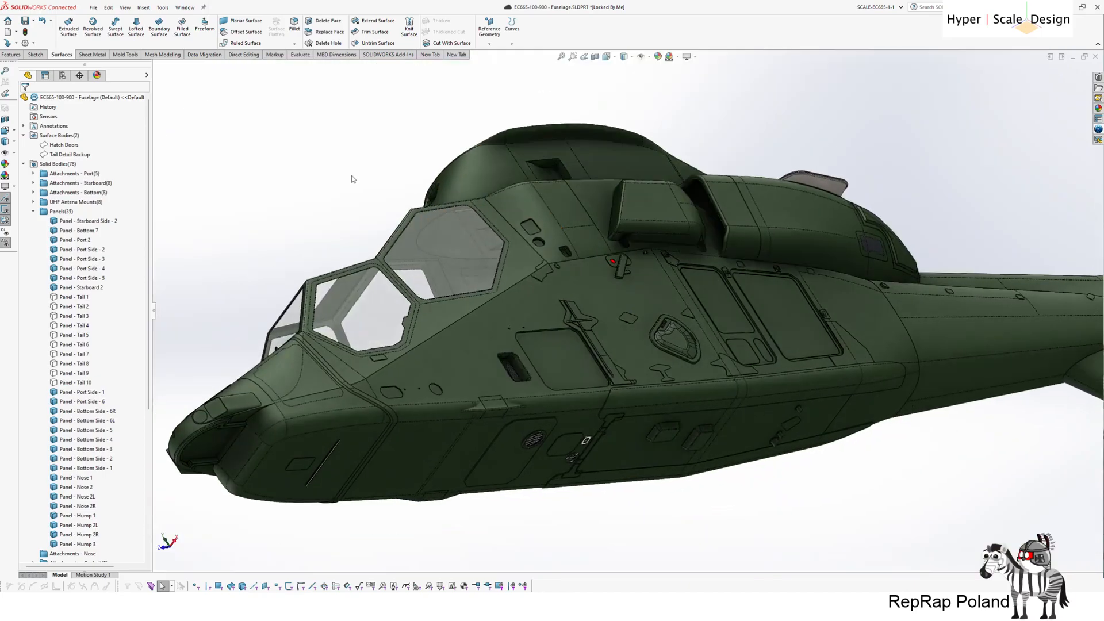
# - Examine the engine exhausts and the surrounding raised panels on the upper rear fuselage from several angles
pyautogui.scroll(-3, 353, 179)
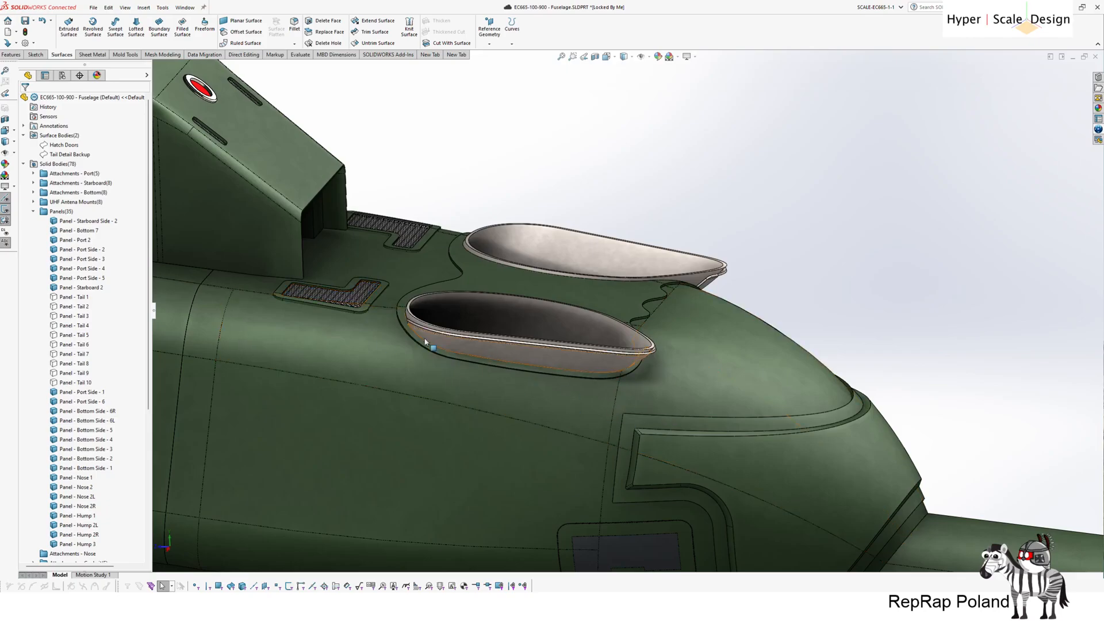
pyautogui.moveTo(629, 380); pyautogui.dragTo(506, 352, button='middle')
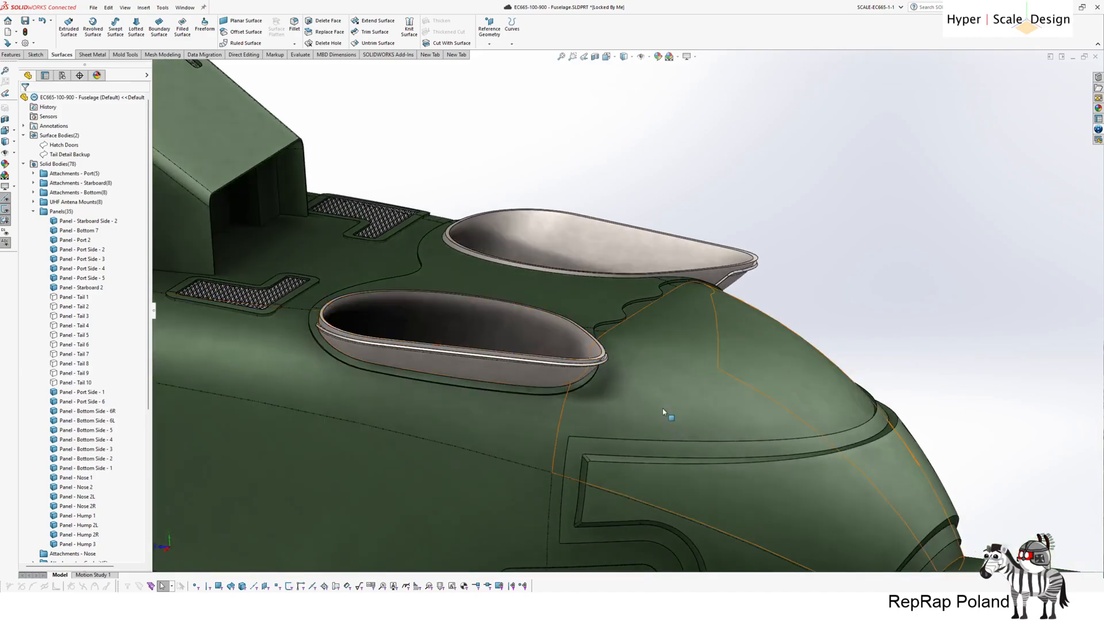
pyautogui.scroll(-3, 437, 363)
pyautogui.moveTo(435, 362); pyautogui.dragTo(444, 364, button='middle')
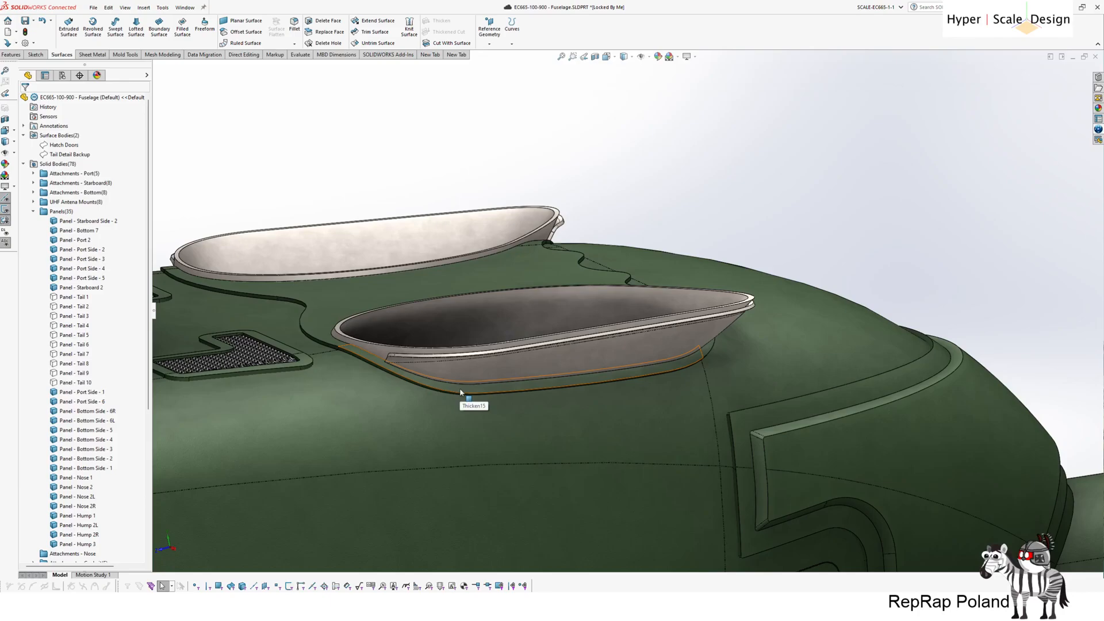
pyautogui.moveTo(488, 384); pyautogui.dragTo(496, 381, button='middle')
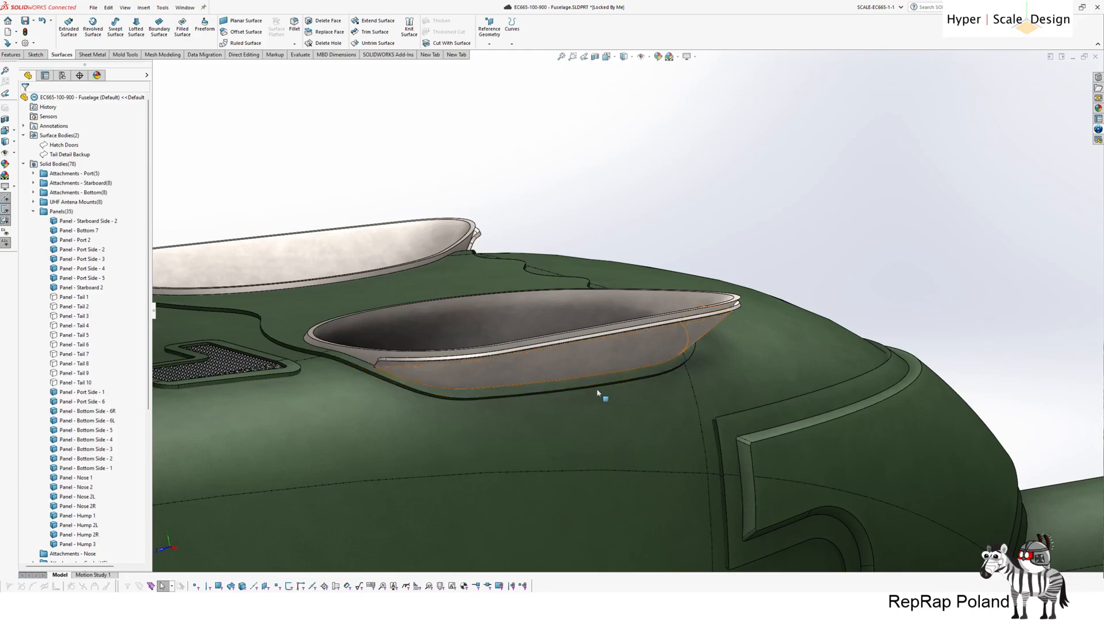
pyautogui.scroll(1, 845, 253)
pyautogui.moveTo(844, 253); pyautogui.dragTo(784, 272, button='middle')
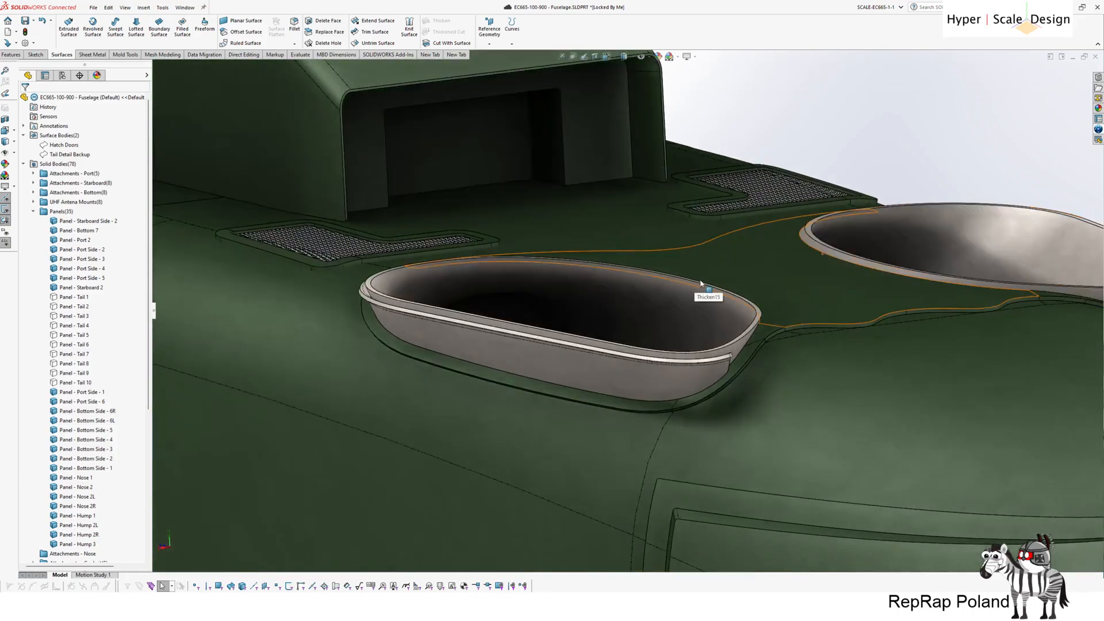
pyautogui.scroll(1, 544, 342)
pyautogui.moveTo(647, 306)
pyautogui.mouseDown(button='middle')
pyautogui.moveTo(523, 336)
pyautogui.moveTo(669, 283)
pyautogui.mouseUp(button='middle')
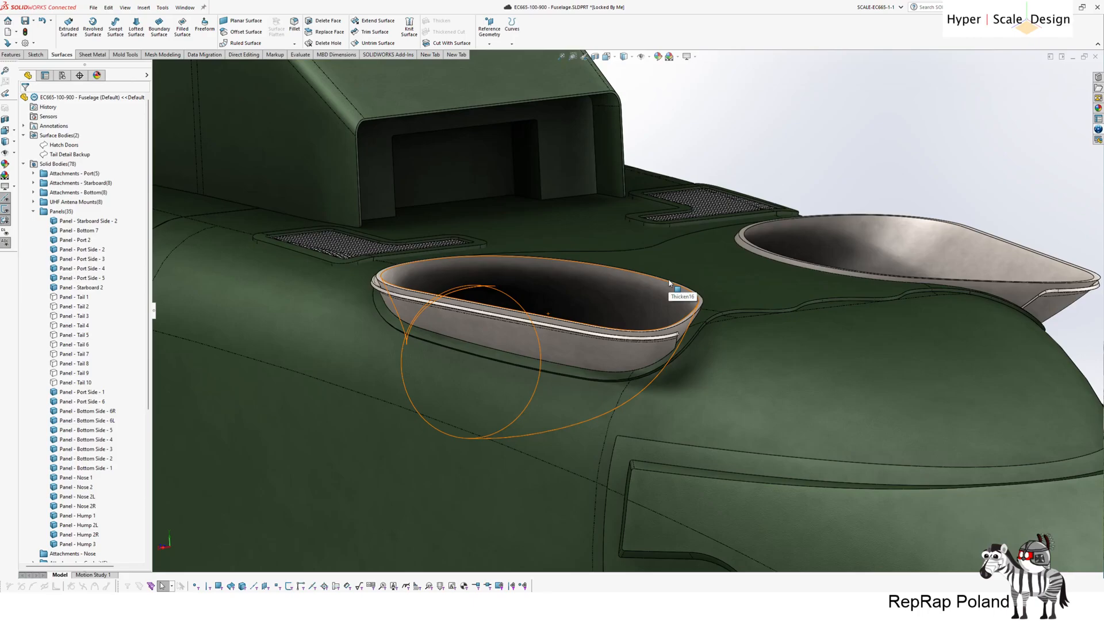
pyautogui.scroll(2, 668, 283)
pyautogui.moveTo(668, 279); pyautogui.dragTo(690, 202, button='middle')
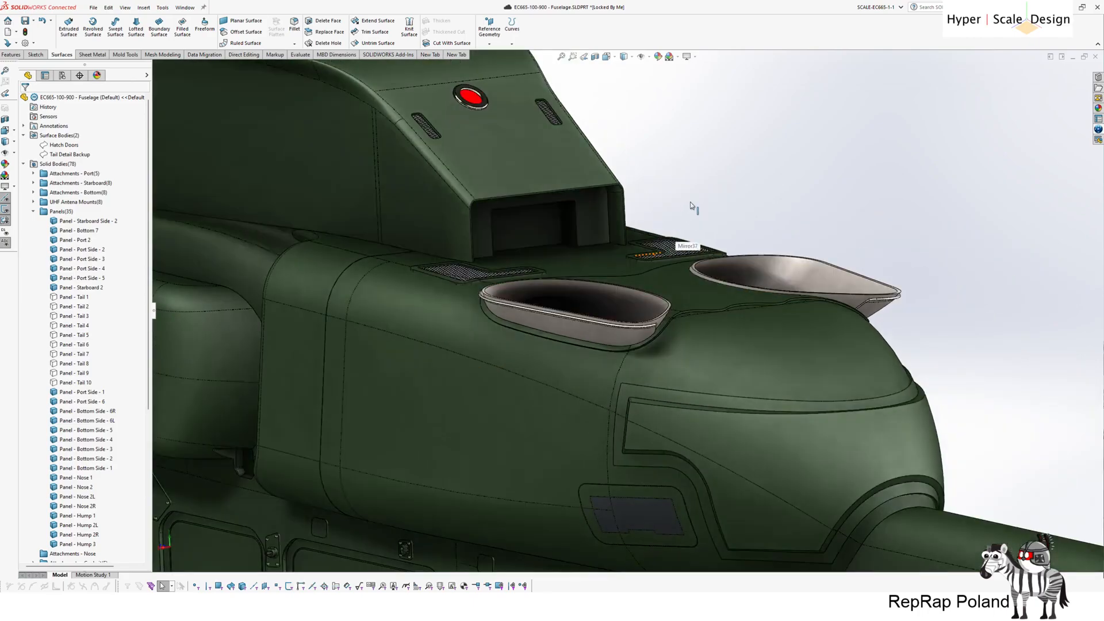
pyautogui.scroll(-3, 556, 299)
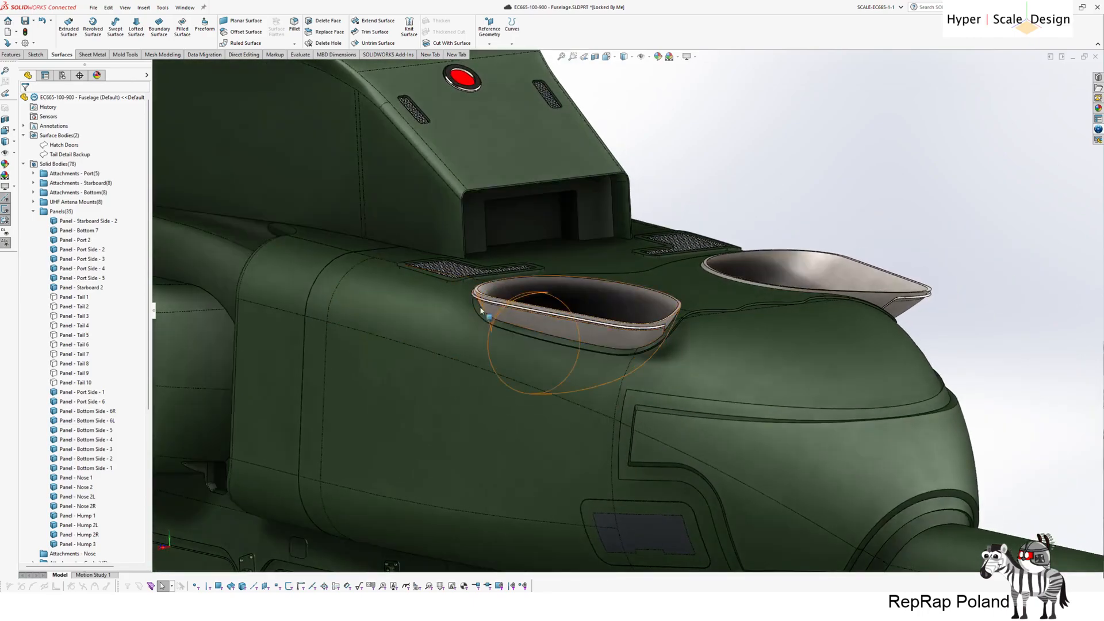
pyautogui.scroll(2, 557, 338)
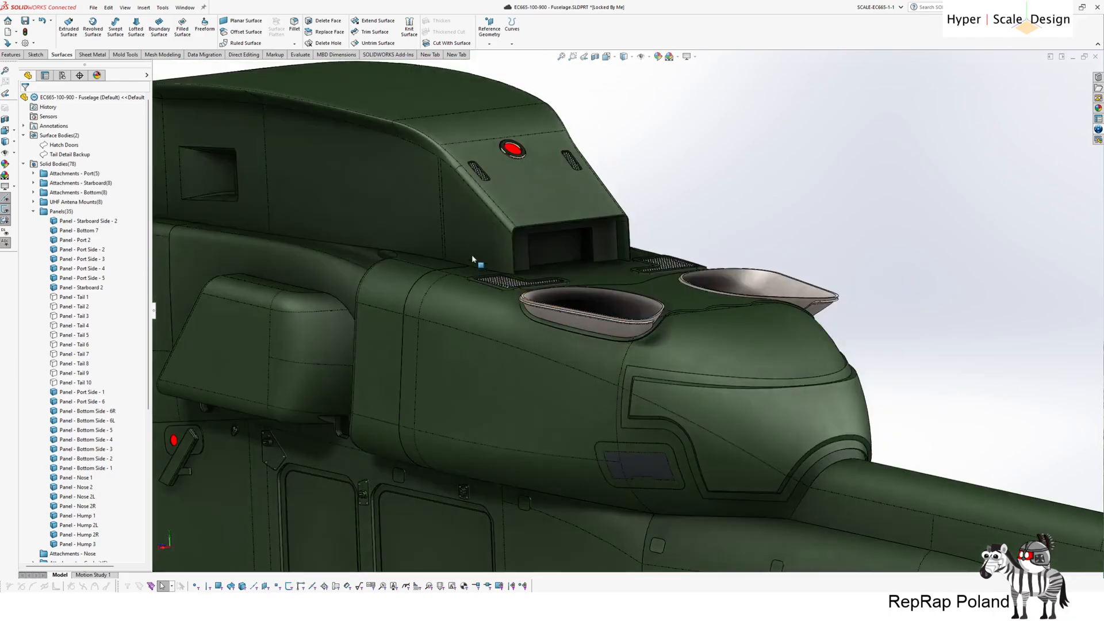
pyautogui.moveTo(889, 285); pyautogui.dragTo(849, 299, button='middle')
pyautogui.scroll(1, 885, 286)
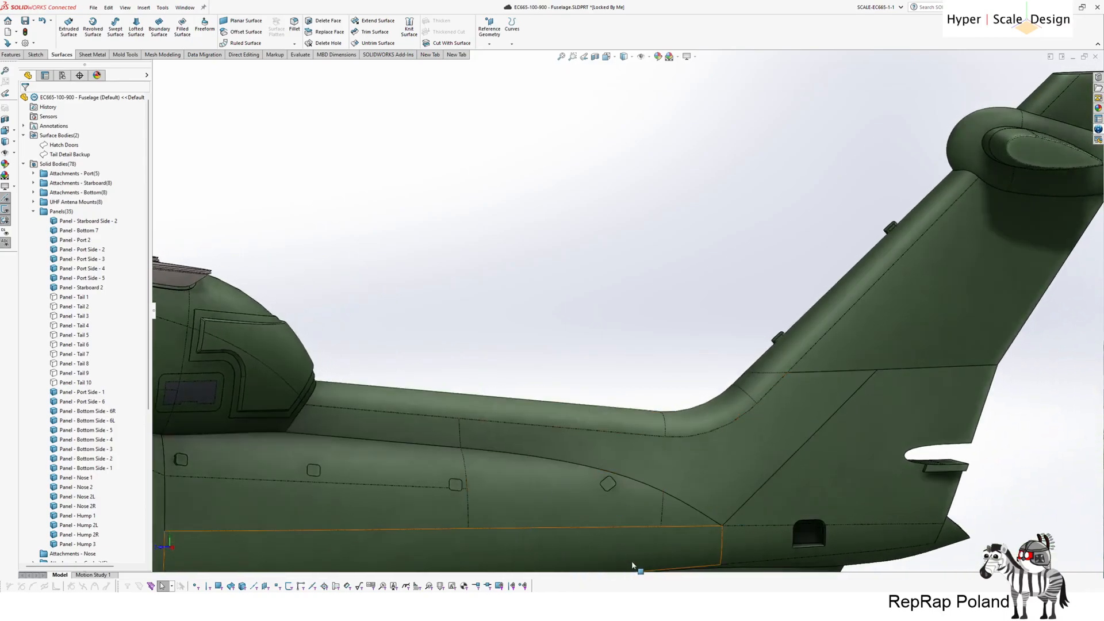
# - Open the reference photo tiger_uht_43_of_47.jpg from the walkaround 3 folder, widen its window and enlarge the tail area
pyautogui.moveTo(417, 607)
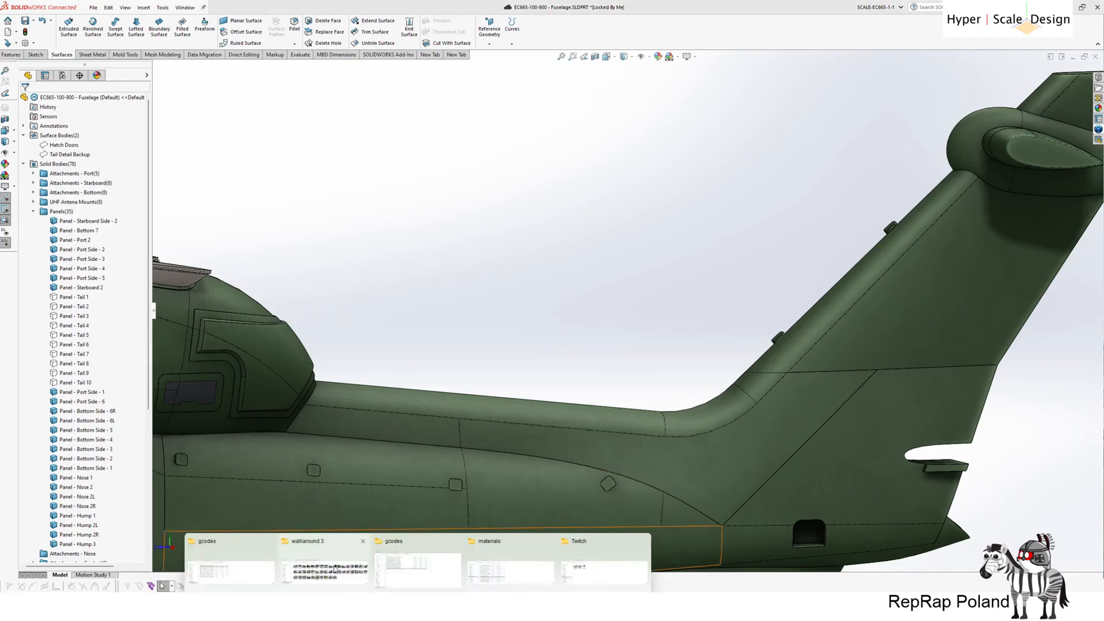
pyautogui.click(325, 549)
pyautogui.doubleClick(554, 457)
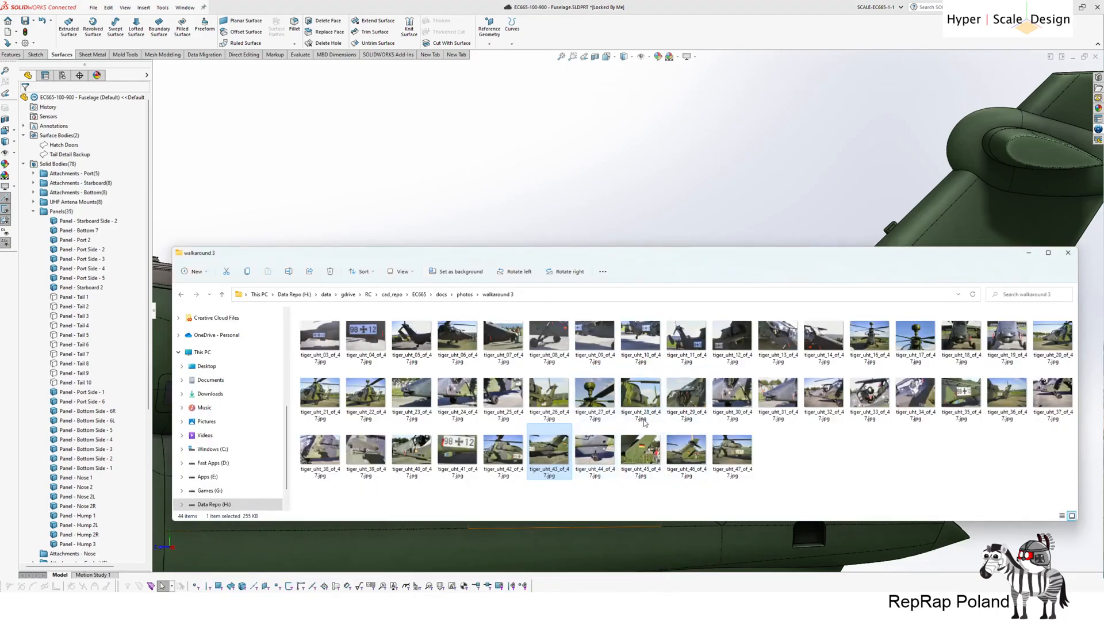
pyautogui.click(1029, 256)
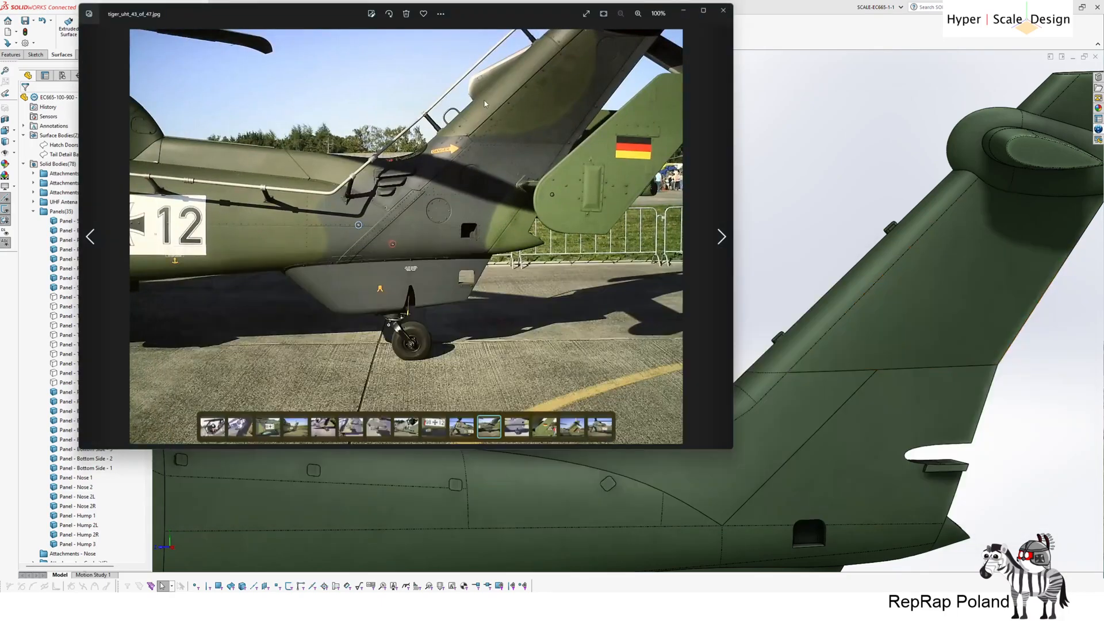
pyautogui.moveTo(291, 13); pyautogui.dragTo(282, 89)
pyautogui.moveTo(727, 256); pyautogui.dragTo(938, 257)
pyautogui.scroll(1, 373, 266)
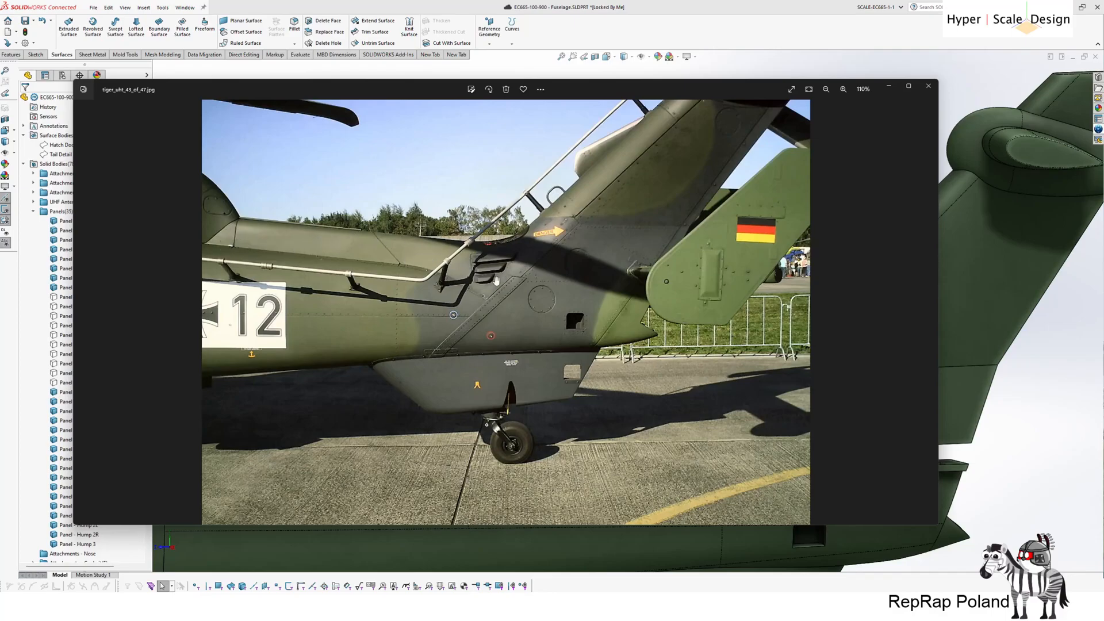
pyautogui.scroll(4, 242, 244)
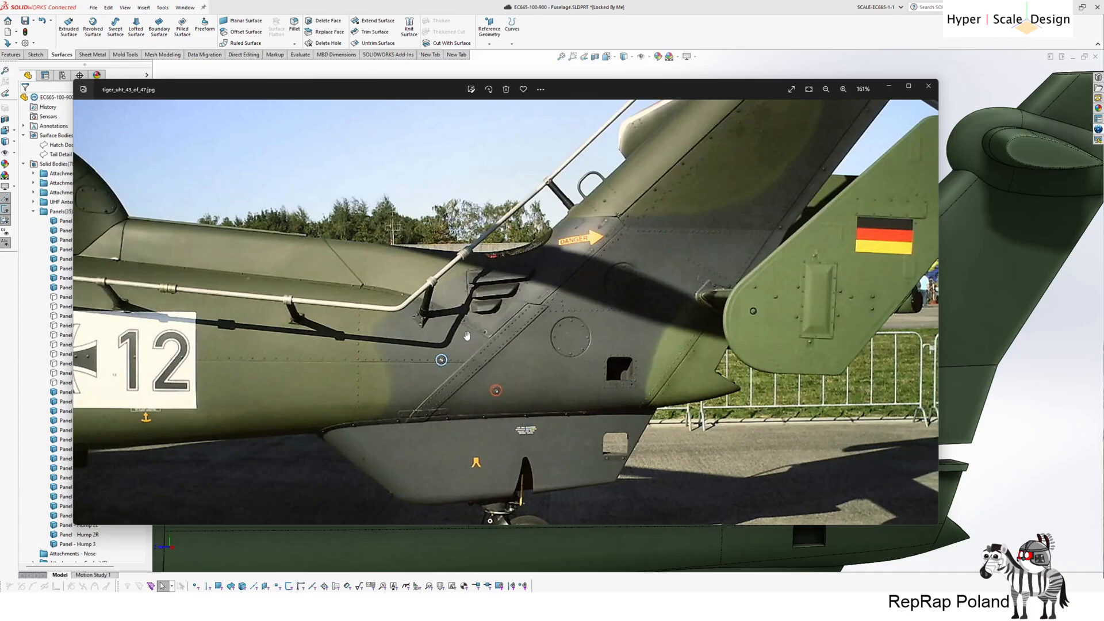
# - Return to the SOLIDWORKS model and examine the panel seams where the rear side fairing meets the tail boom
pyautogui.click(338, 4)
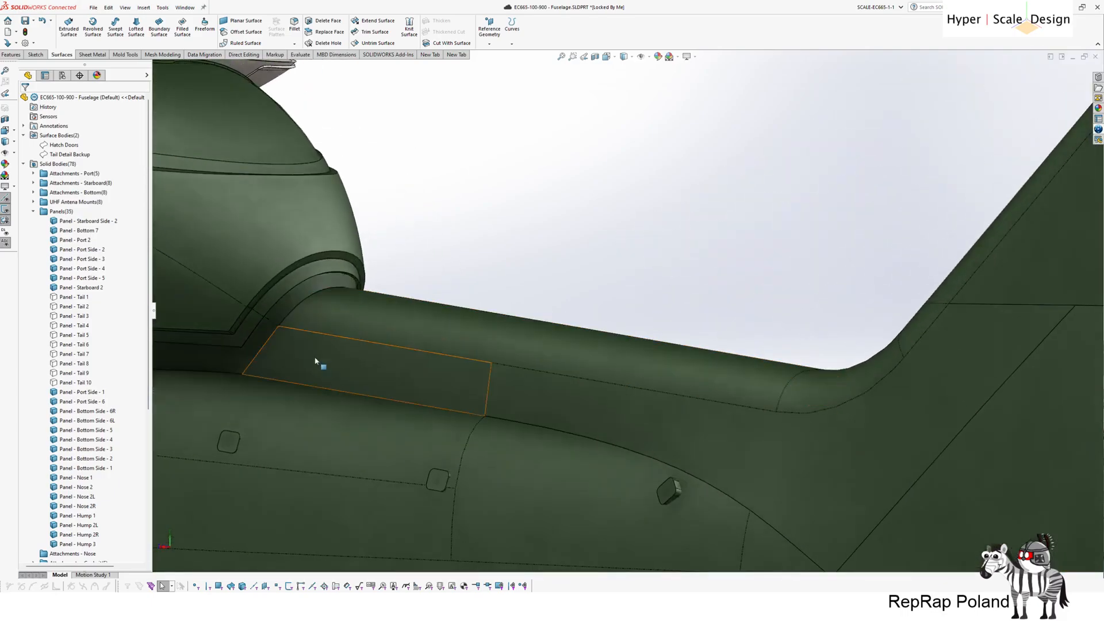
pyautogui.scroll(2, 656, 430)
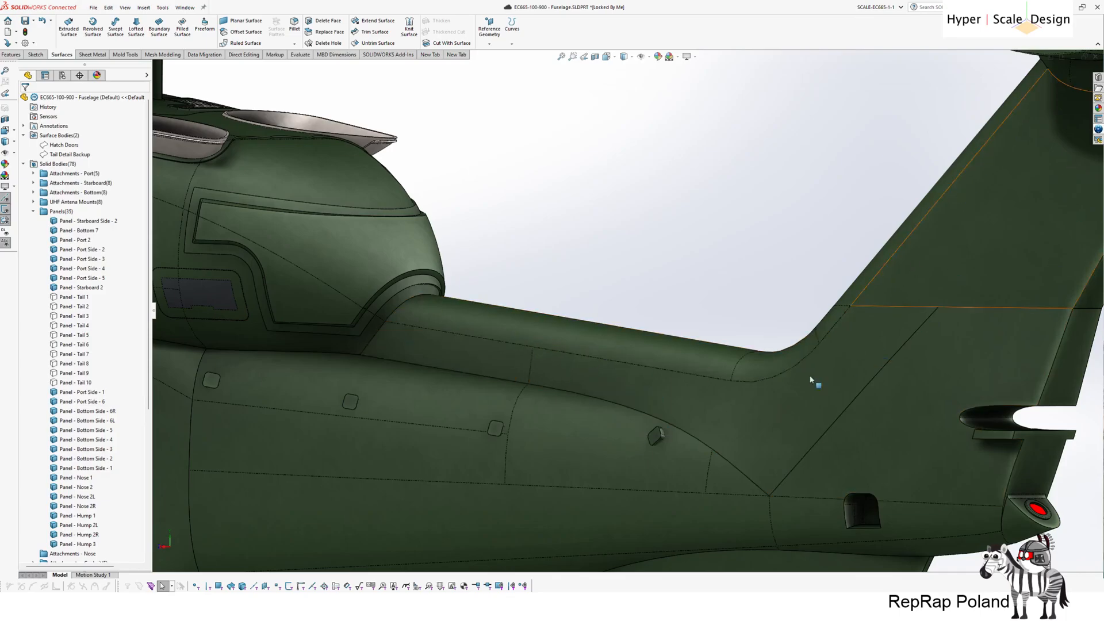
pyautogui.scroll(-3, 640, 313)
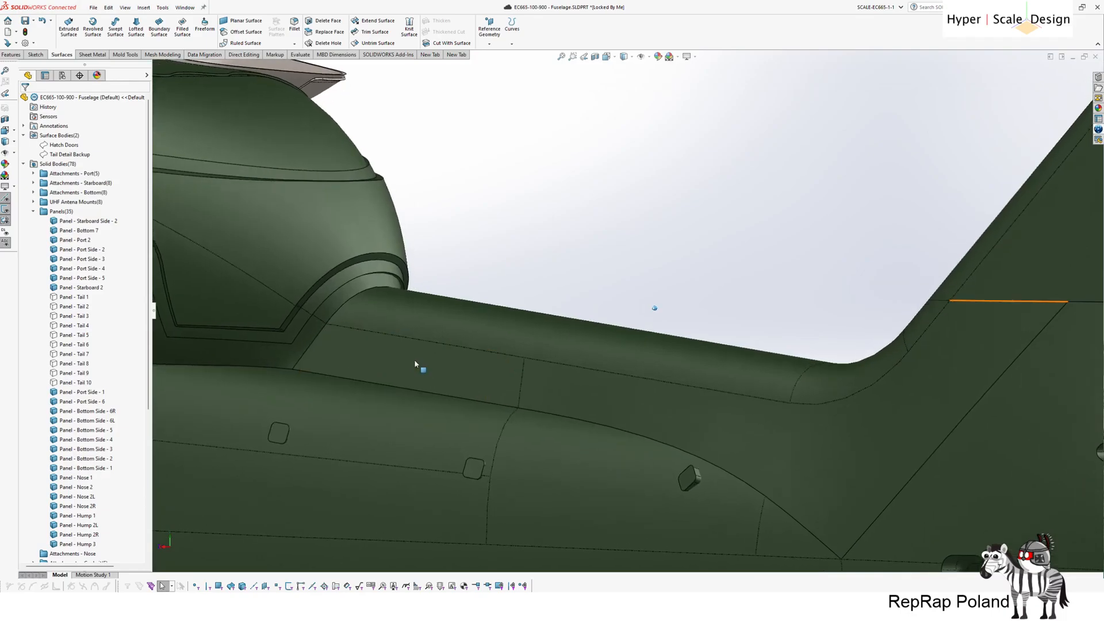
pyautogui.scroll(-2, 310, 362)
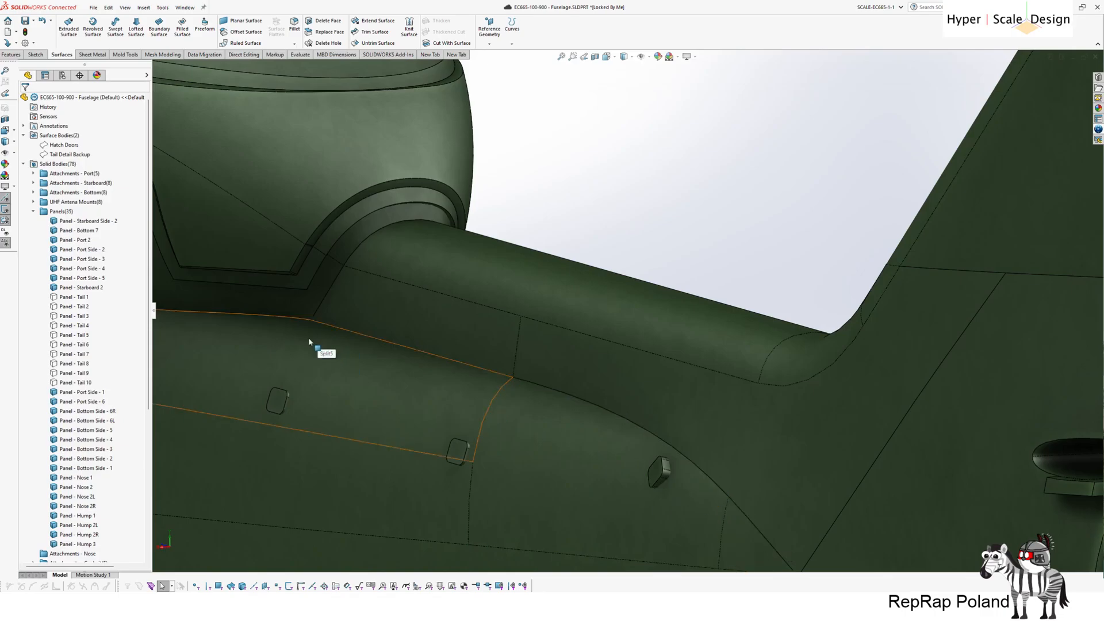
pyautogui.moveTo(464, 296); pyautogui.dragTo(418, 318, button='middle')
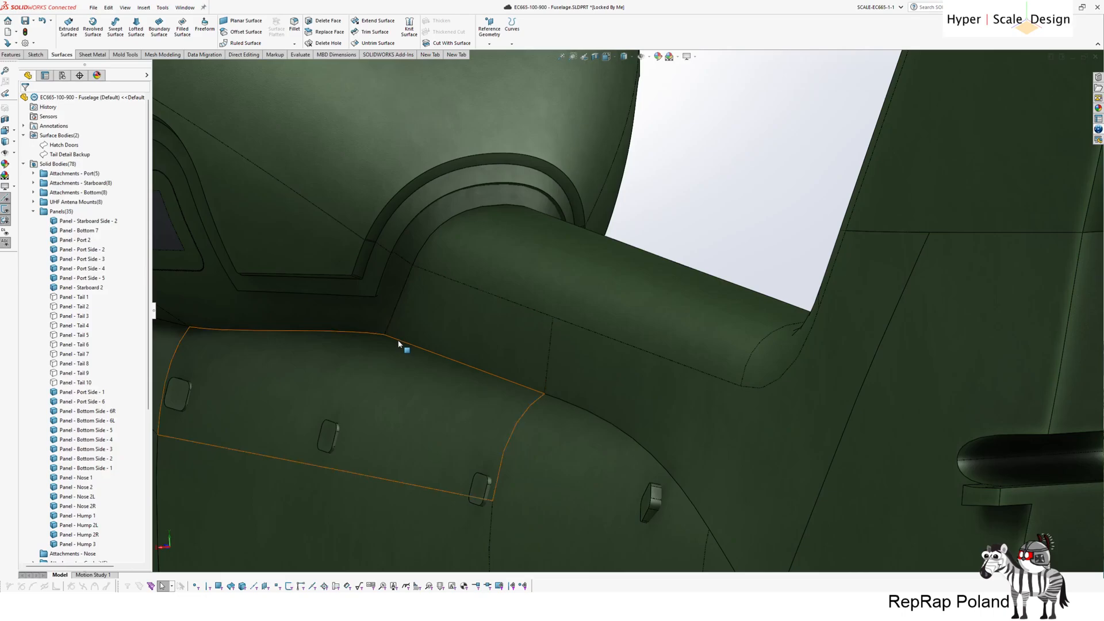
pyautogui.scroll(-1, 475, 376)
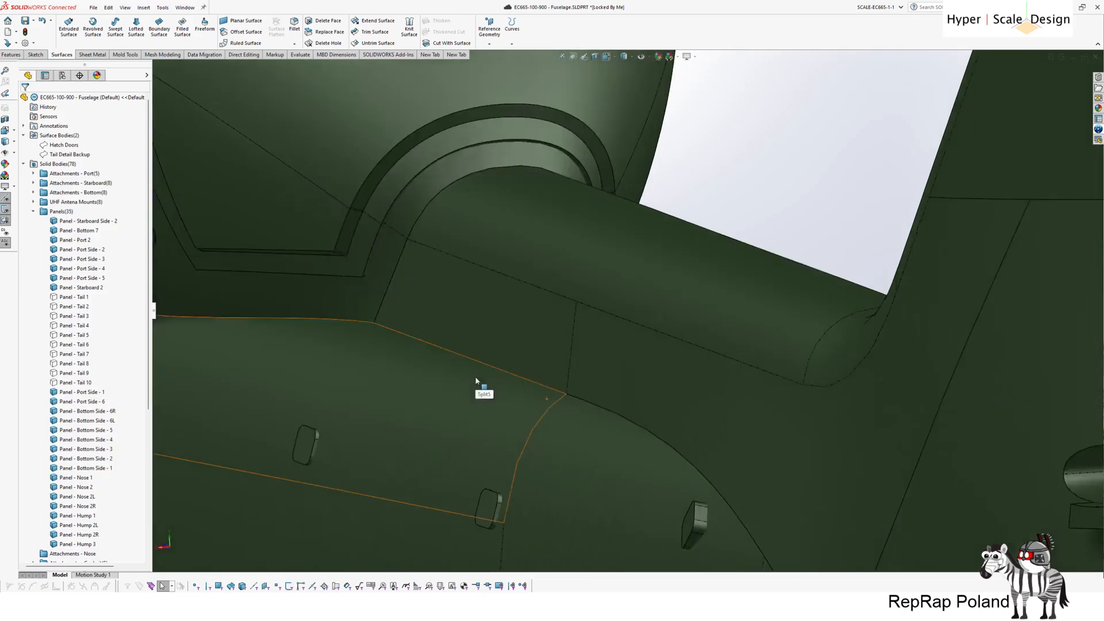
pyautogui.moveTo(486, 324); pyautogui.dragTo(469, 385, button='middle')
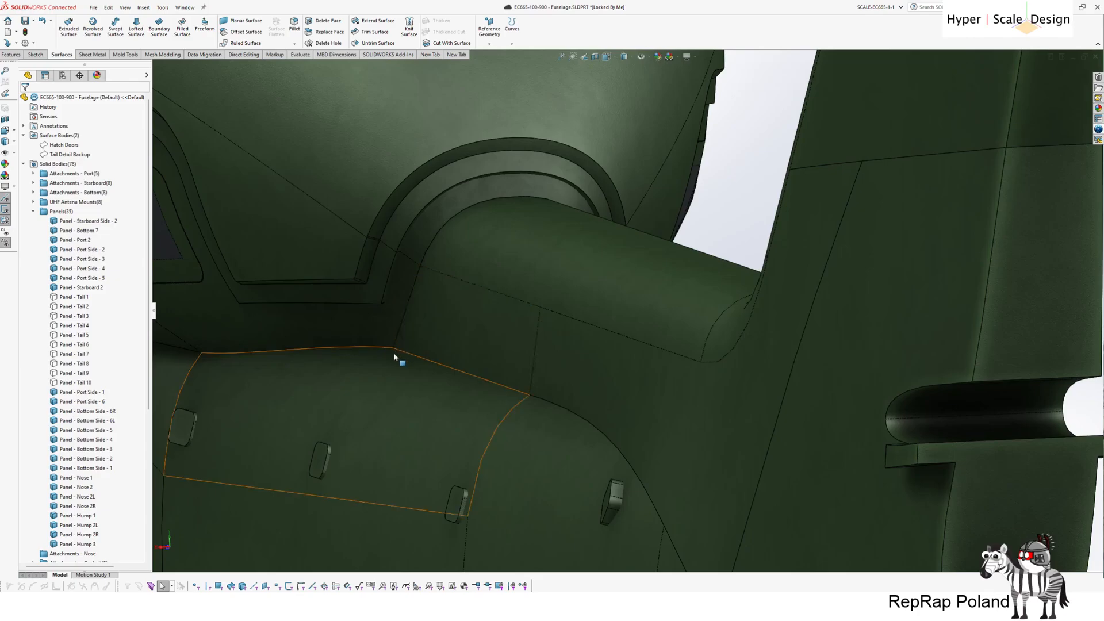
pyautogui.moveTo(394, 350); pyautogui.dragTo(395, 355, button='middle')
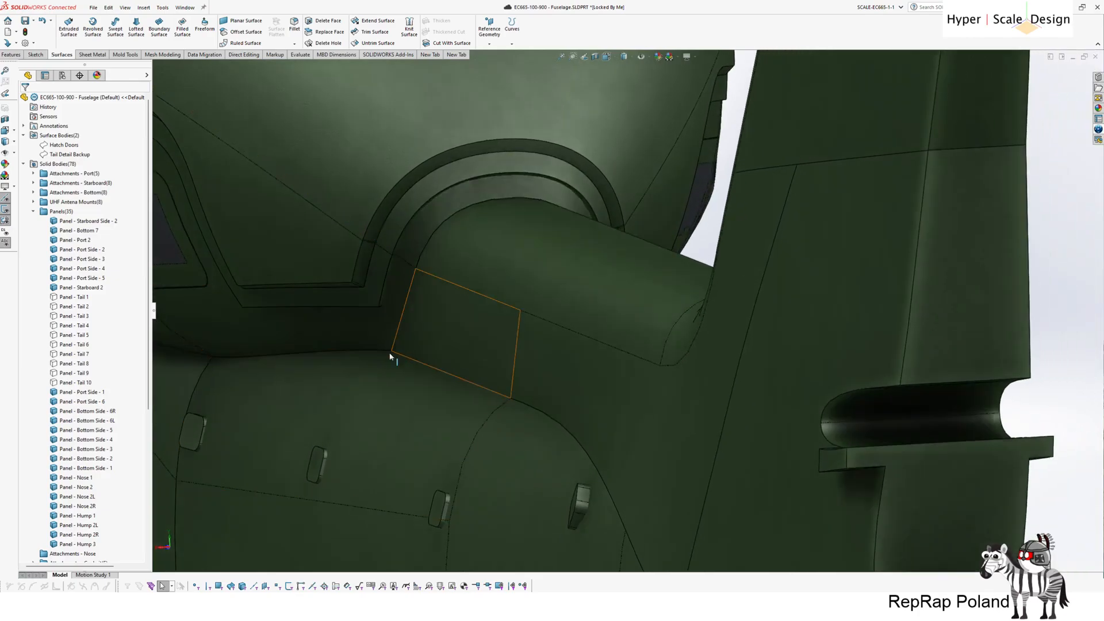
pyautogui.moveTo(391, 351)
pyautogui.mouseDown(button='middle')
pyautogui.moveTo(399, 341)
pyautogui.moveTo(374, 316)
pyautogui.mouseUp(button='middle')
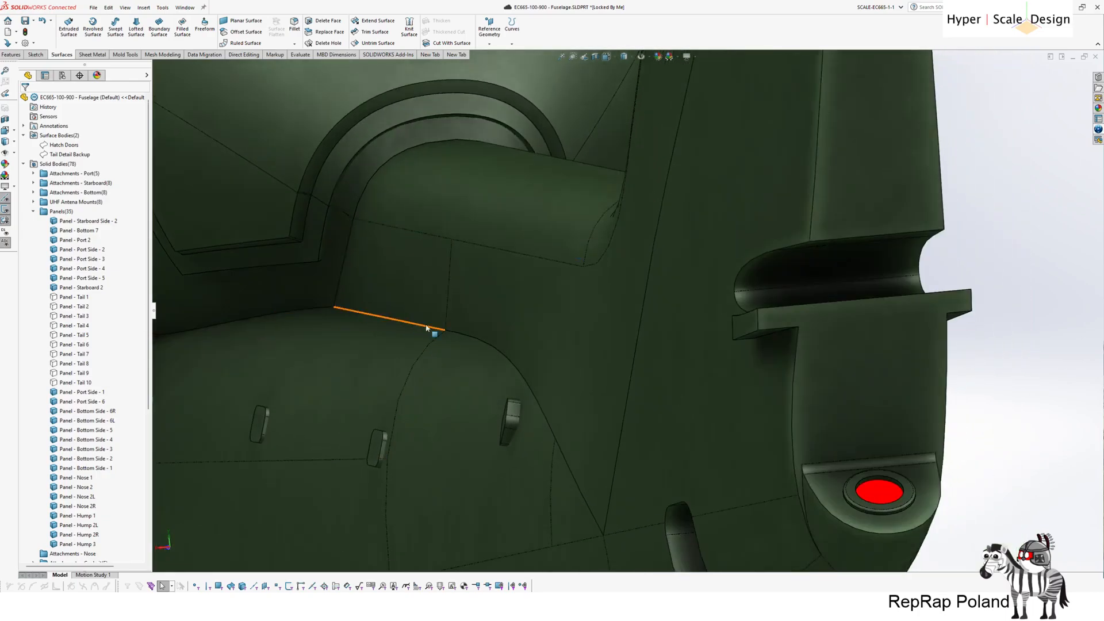
pyautogui.moveTo(500, 370); pyautogui.dragTo(536, 393, button='middle')
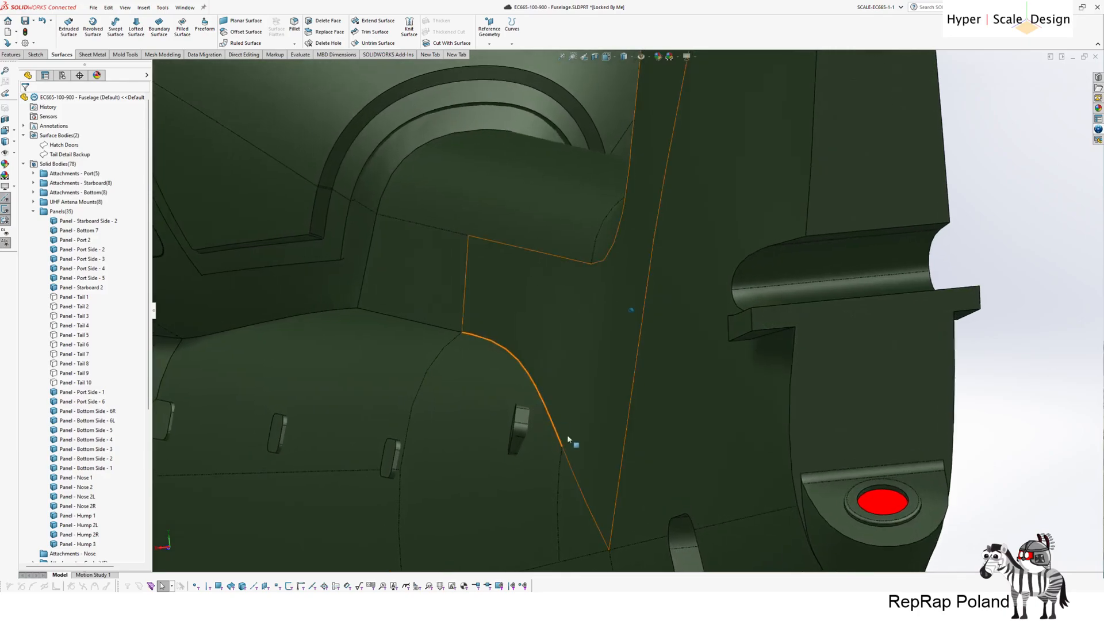
pyautogui.scroll(-2, 566, 453)
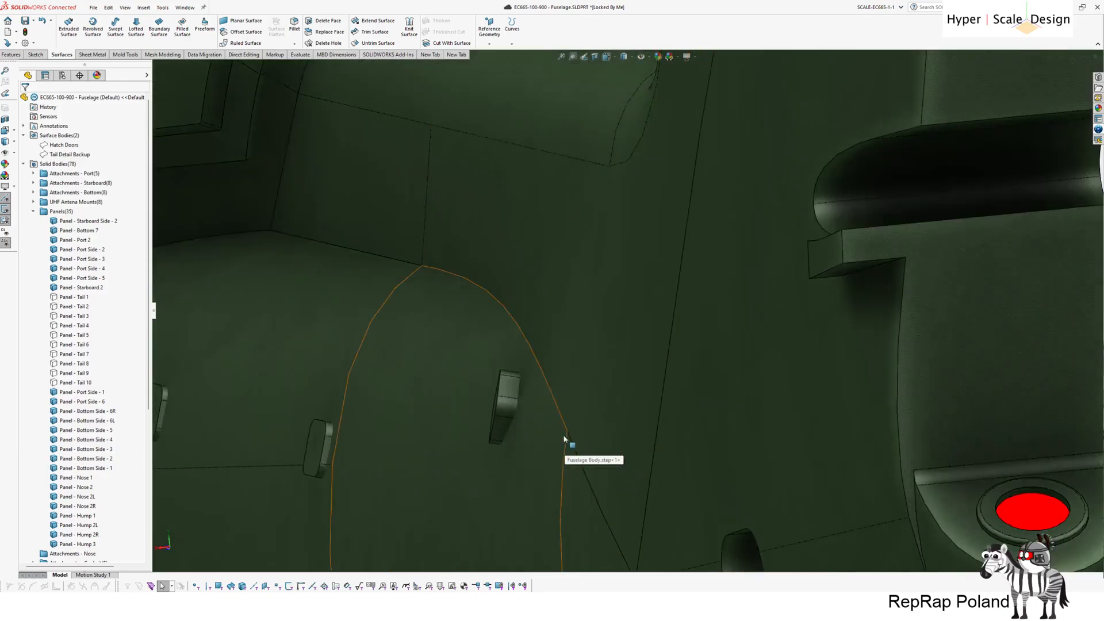
pyautogui.scroll(5, 569, 406)
pyautogui.scroll(-2, 588, 331)
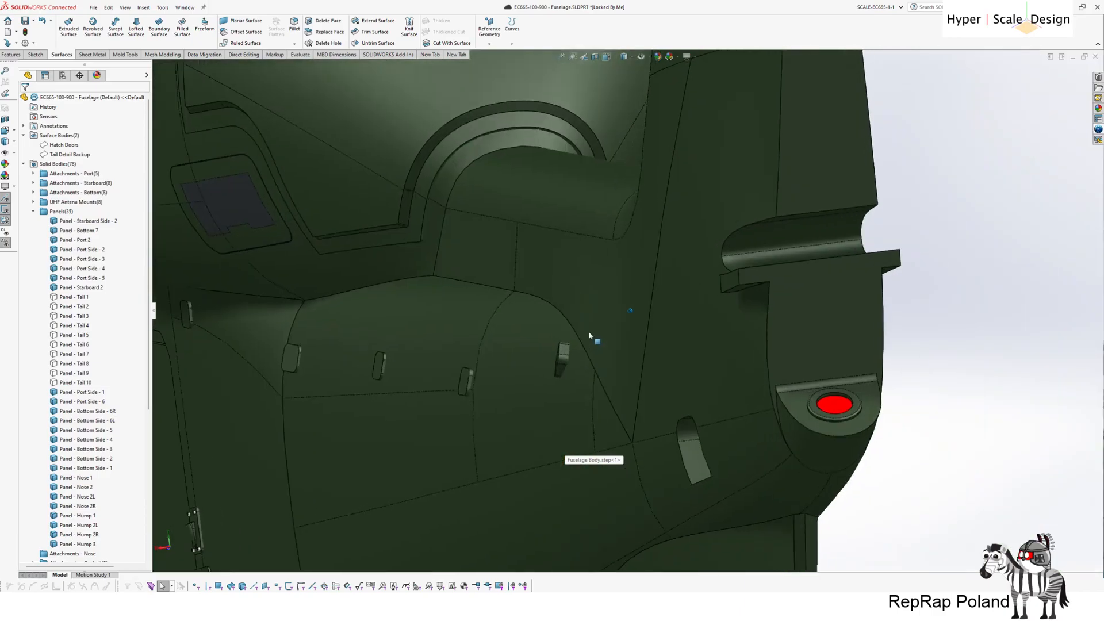
pyautogui.moveTo(588, 331); pyautogui.dragTo(602, 228, button='middle')
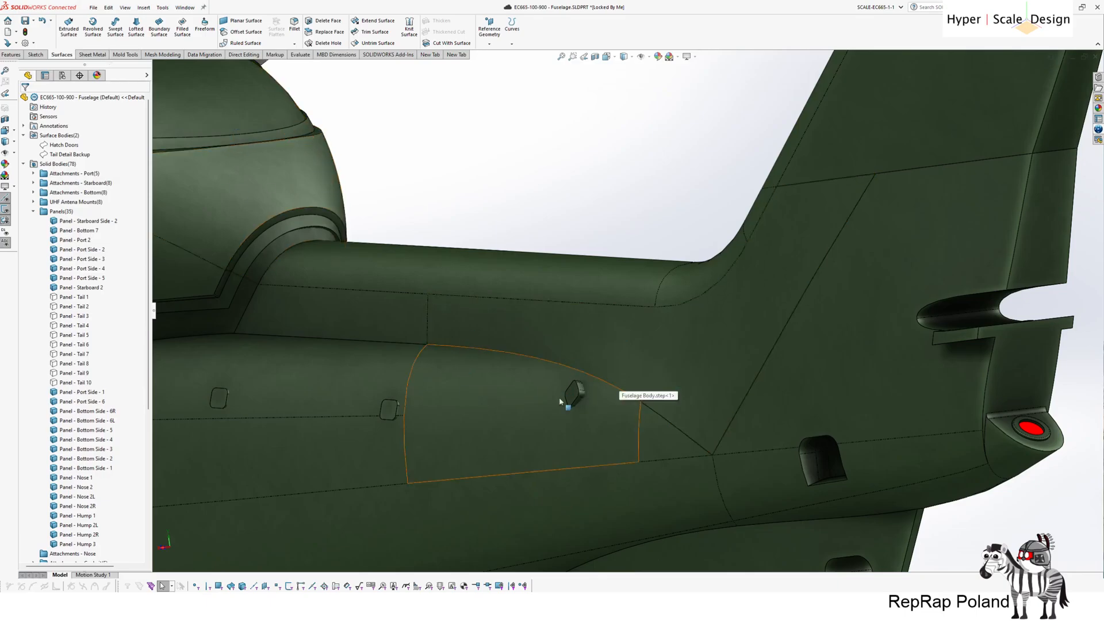
pyautogui.scroll(-3, 605, 412)
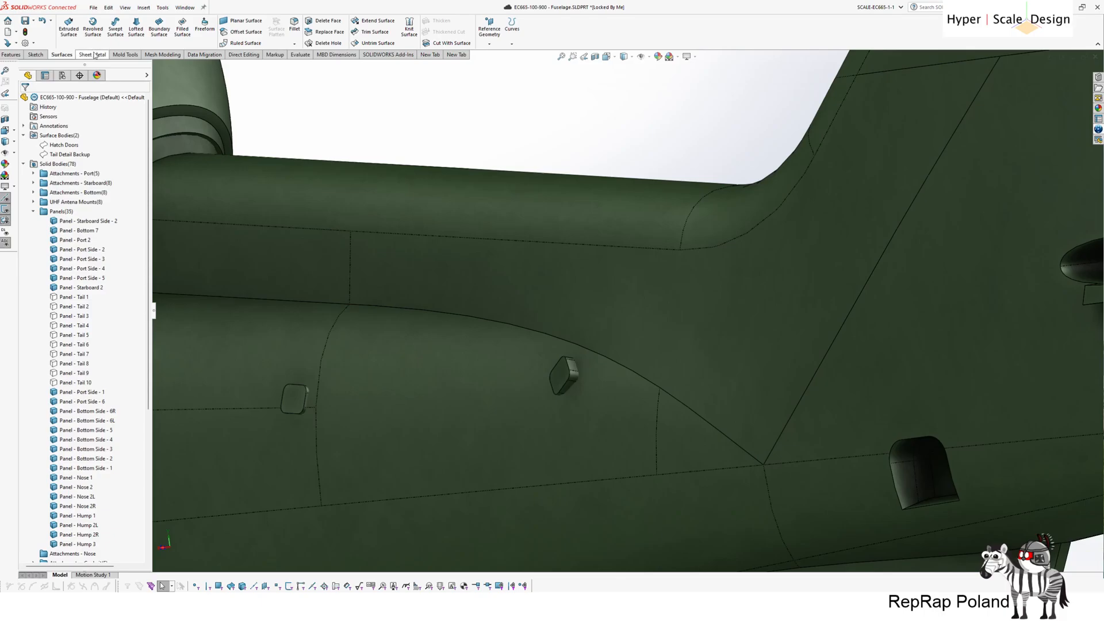
pyautogui.click(36, 55)
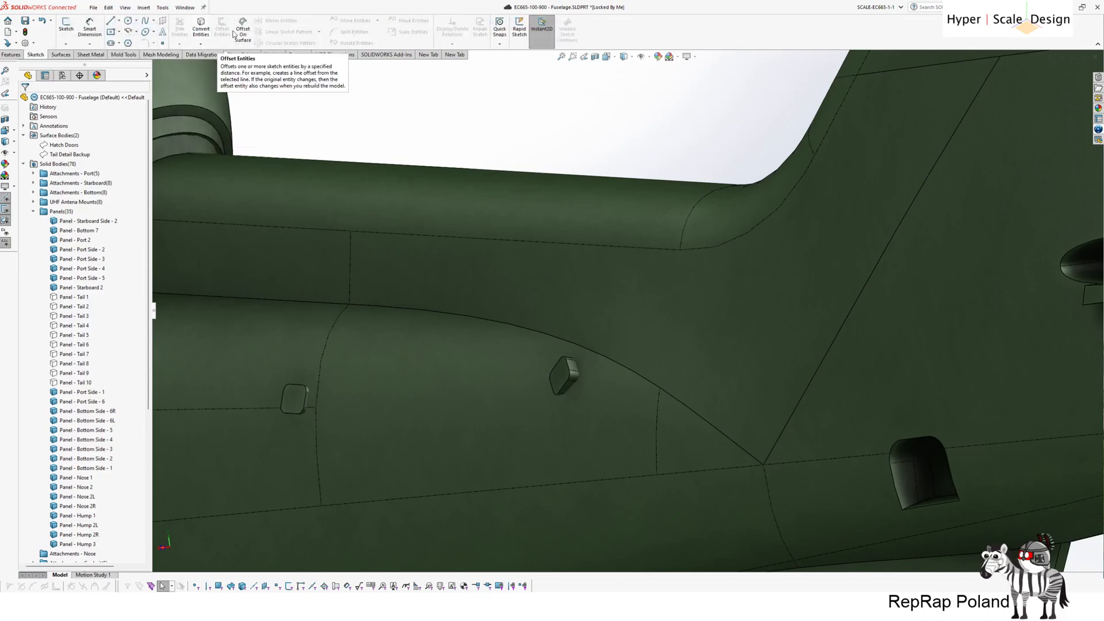
pyautogui.click(249, 40)
pyautogui.click(465, 357)
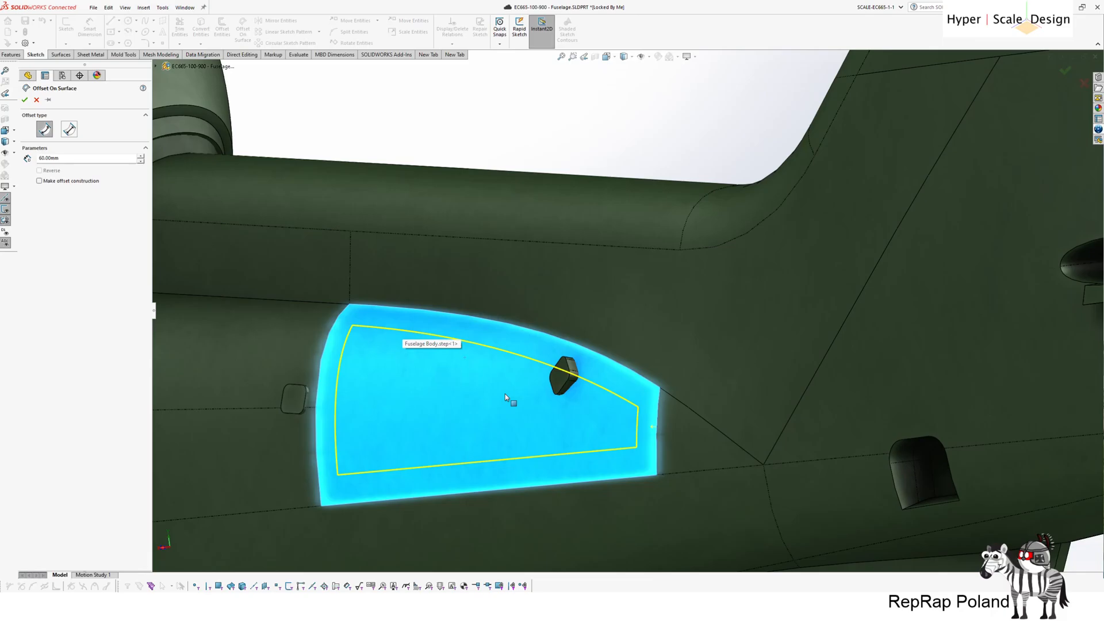
pyautogui.press('Escape')
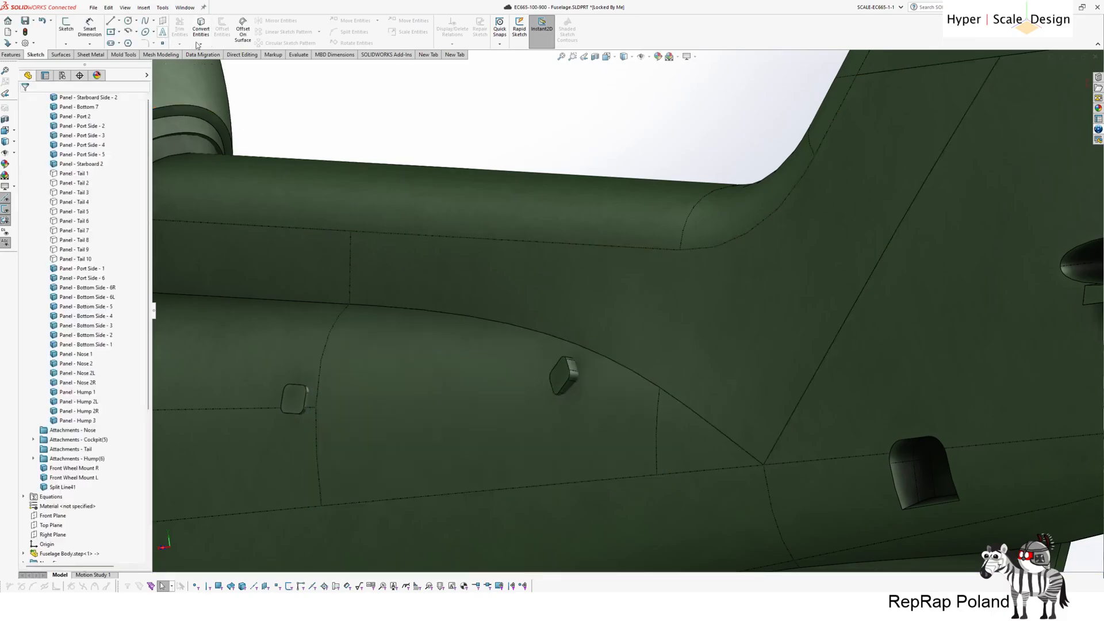
pyautogui.click(242, 29)
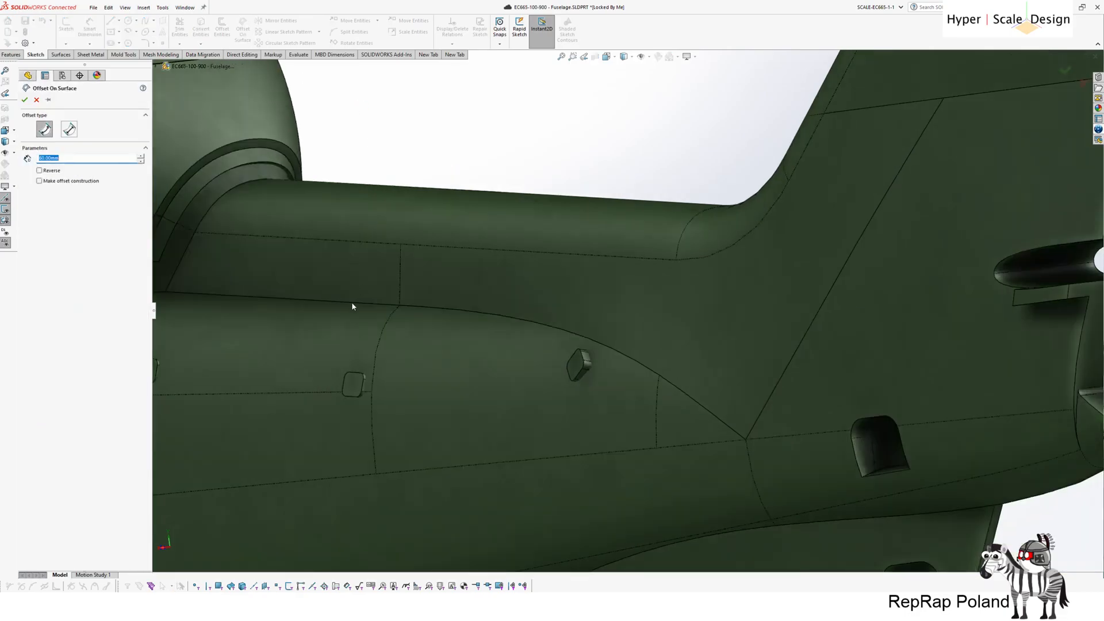
pyautogui.scroll(-2, 353, 307)
pyautogui.click(354, 305)
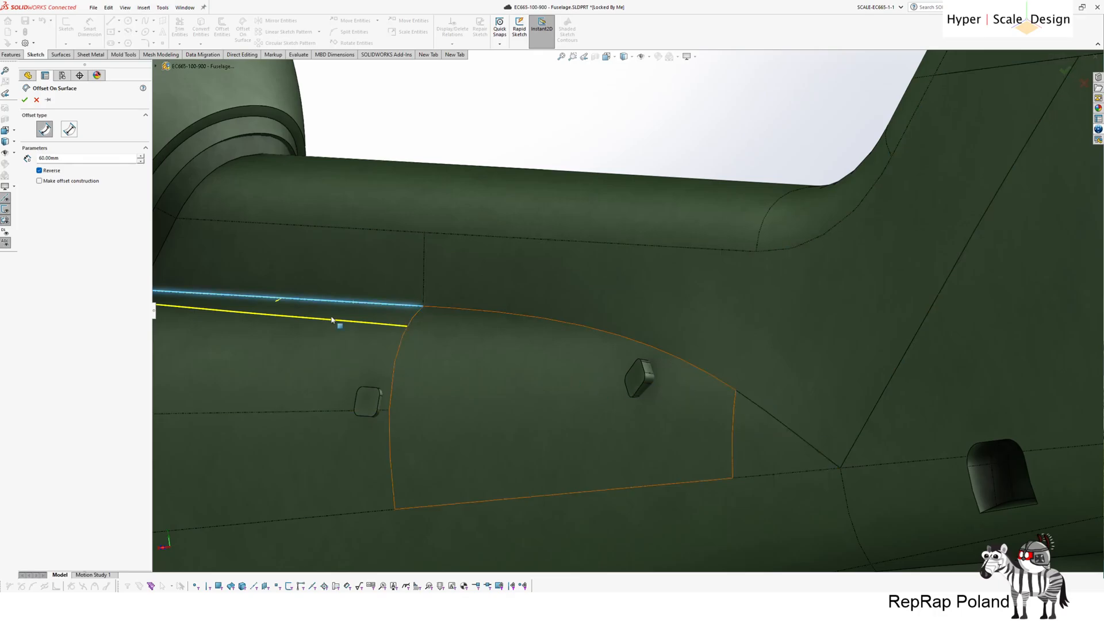
pyautogui.press('Escape')
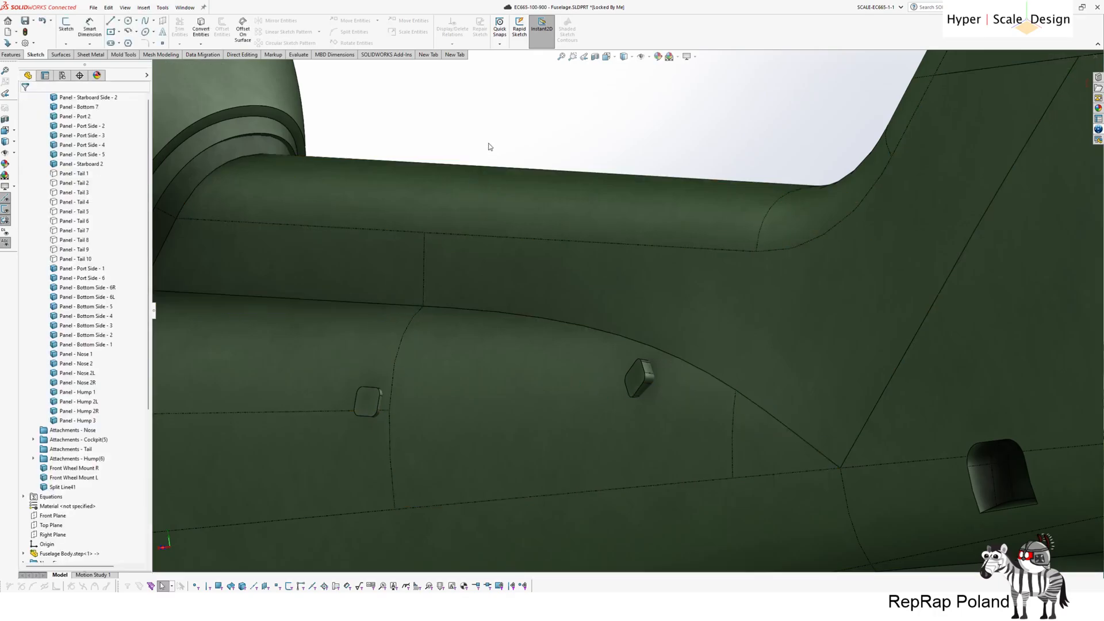
pyautogui.scroll(6, 488, 146)
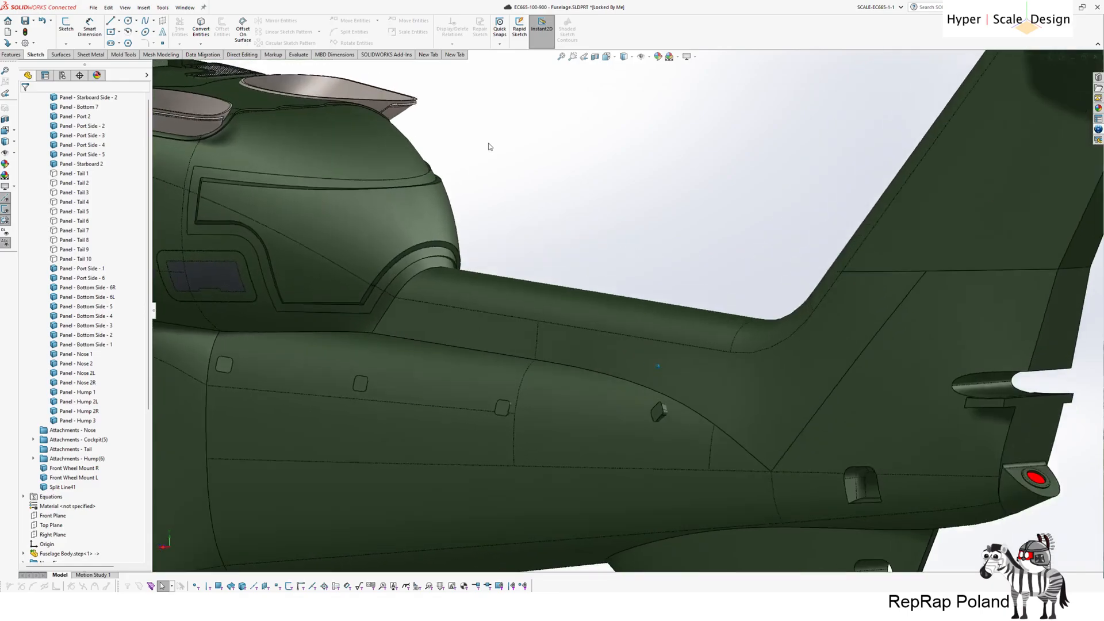
pyautogui.moveTo(489, 144)
pyautogui.mouseDown(button='middle')
pyautogui.moveTo(500, 161)
pyautogui.moveTo(501, 150)
pyautogui.moveTo(474, 154)
pyautogui.mouseUp(button='middle')
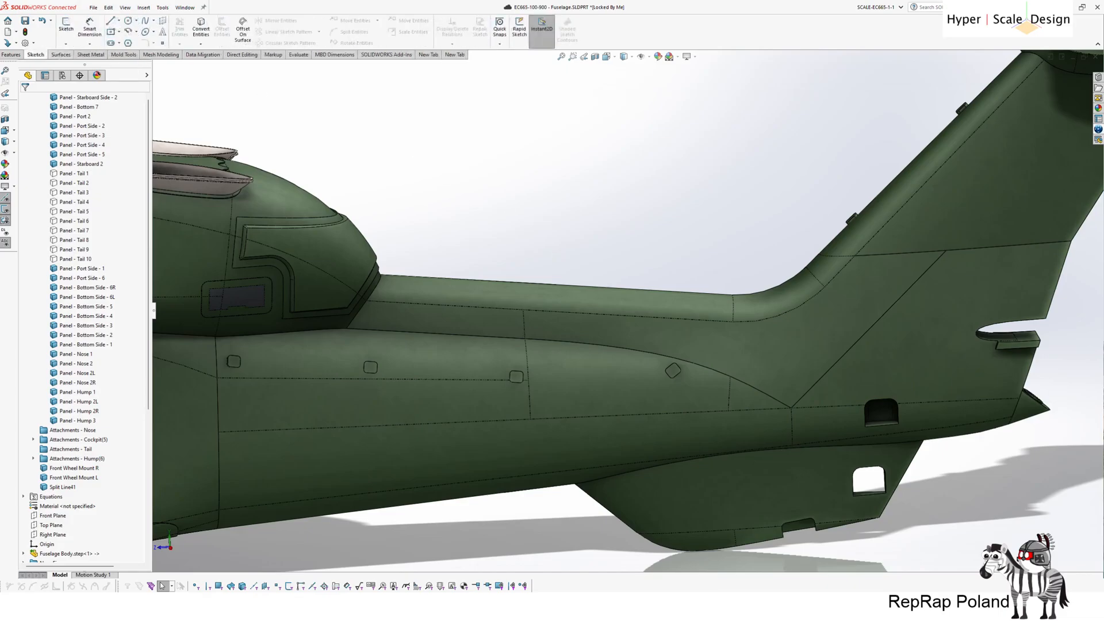
pyautogui.click(61, 54)
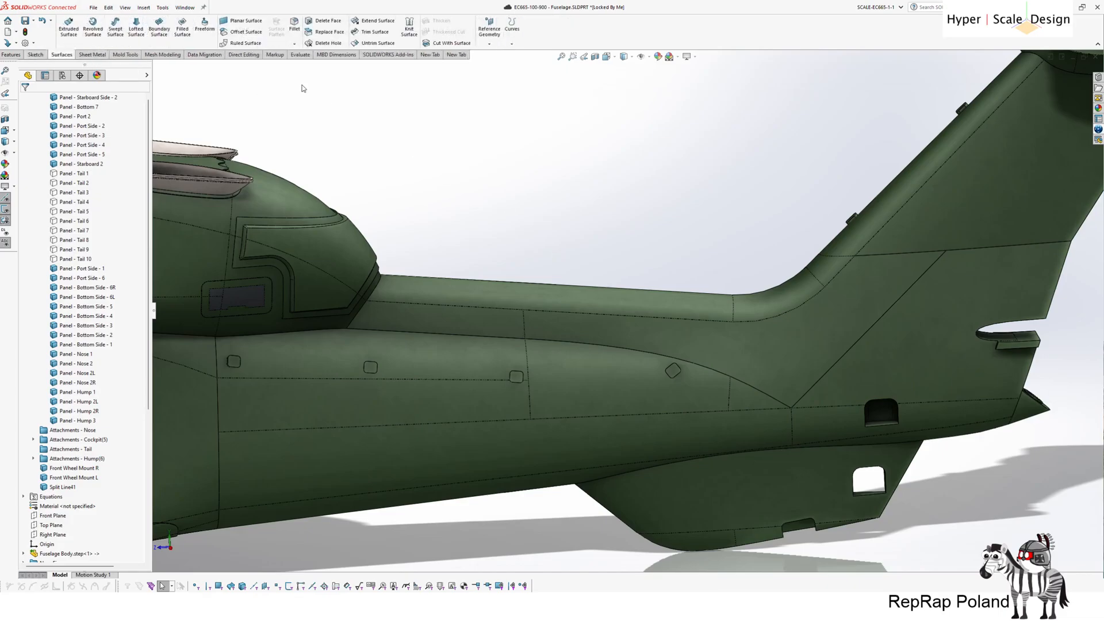
pyautogui.click(240, 32)
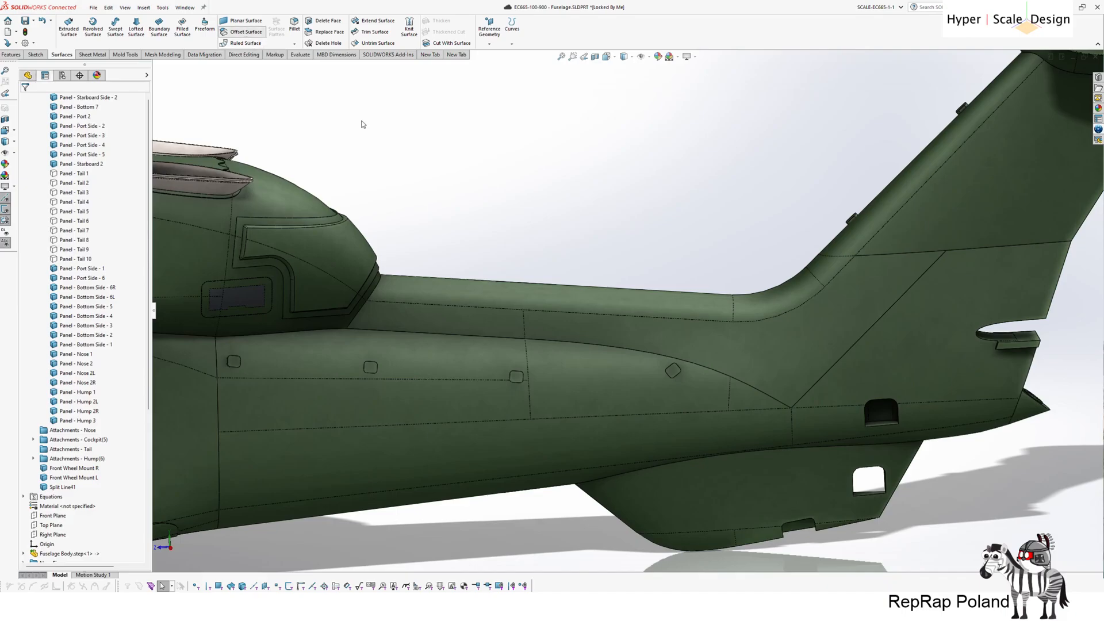
pyautogui.click(445, 359)
pyautogui.press('Escape')
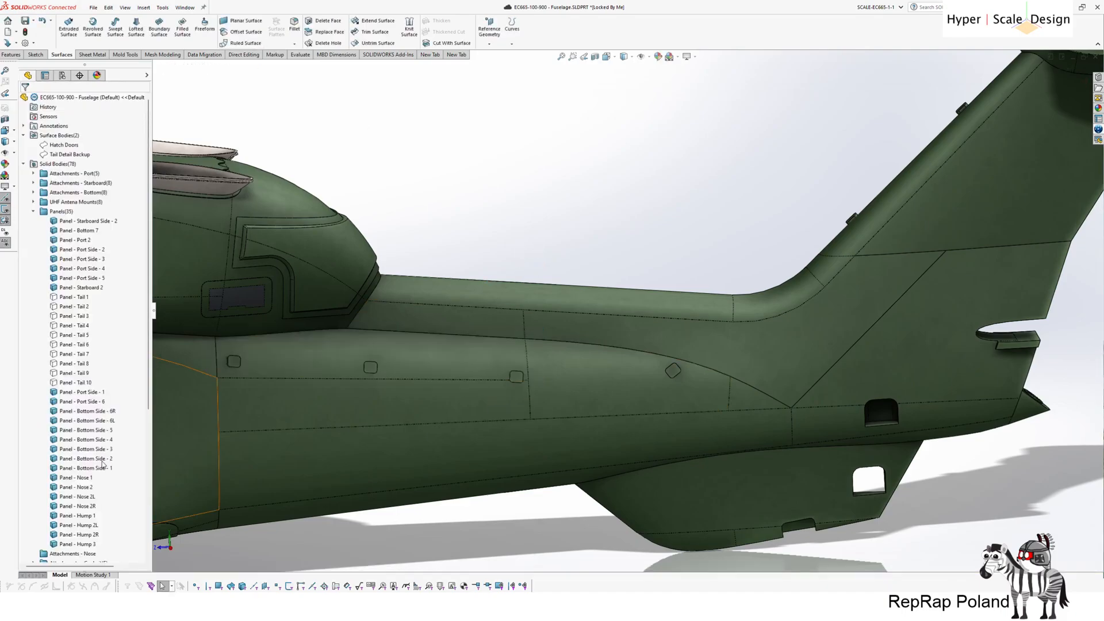
# - Show the hidden Tail Panel Cut 1 sketch over the rear fuselage
pyautogui.scroll(-8, 103, 464)
pyautogui.rightClick(68, 554)
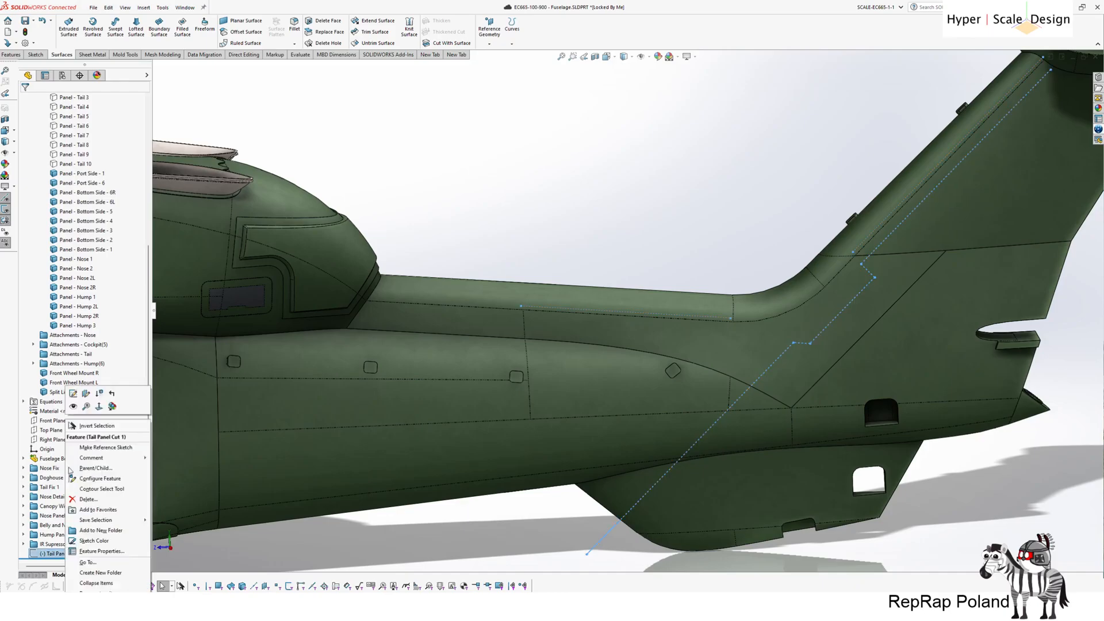
pyautogui.click(73, 407)
pyautogui.click(731, 226)
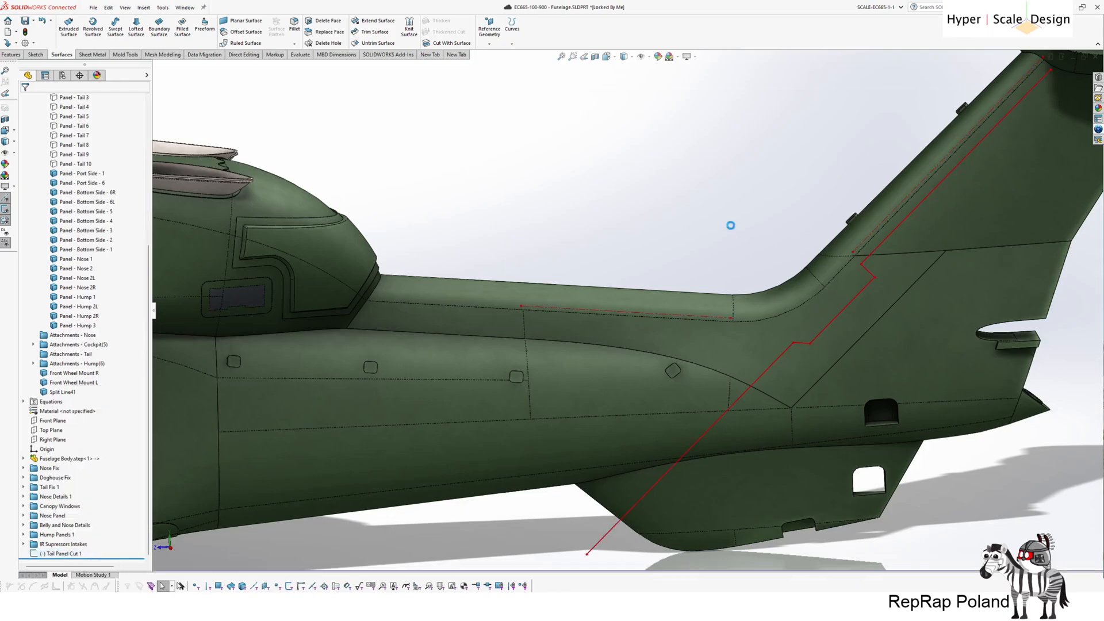
# - Select the rear side fairing, tail boom and fin faces on the near side for an Offset Surface at 0 mm
pyautogui.scroll(1, 731, 226)
pyautogui.moveTo(730, 225); pyautogui.dragTo(820, 220, button='right')
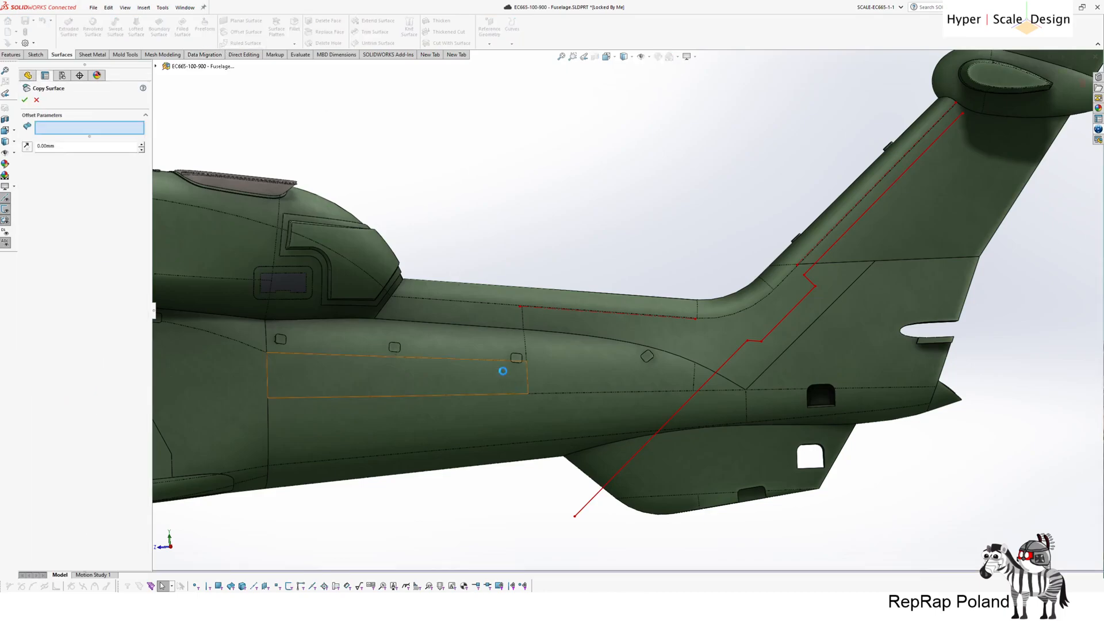
pyautogui.click(550, 364)
pyautogui.click(632, 330)
pyautogui.click(713, 380)
pyautogui.click(731, 339)
pyautogui.click(734, 308)
pyautogui.click(552, 296)
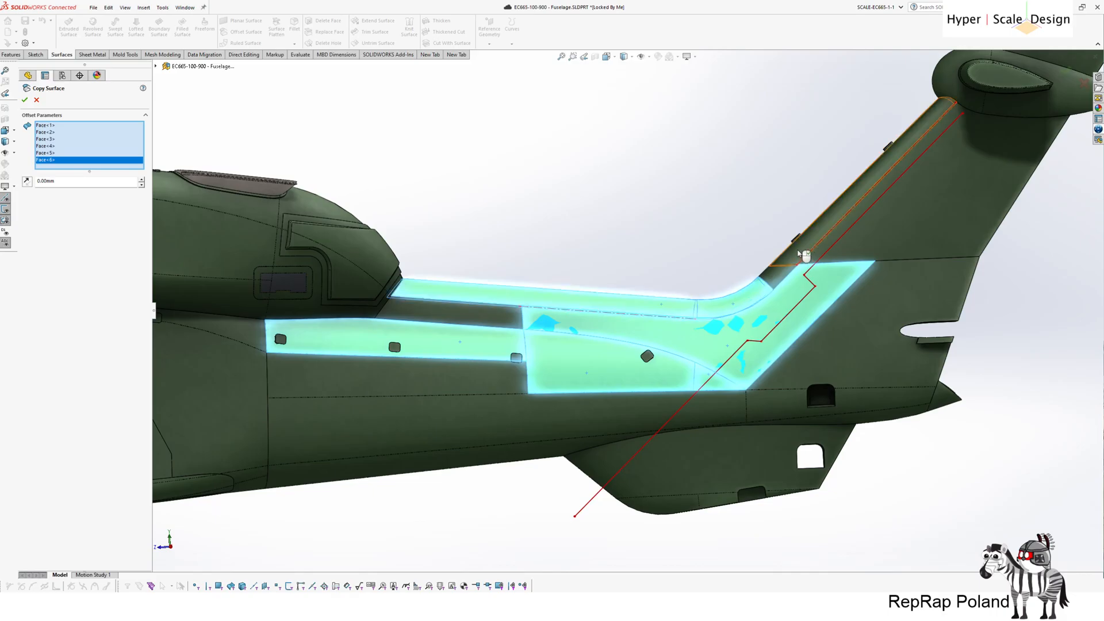
pyautogui.click(874, 178)
pyautogui.click(783, 276)
pyautogui.click(840, 252)
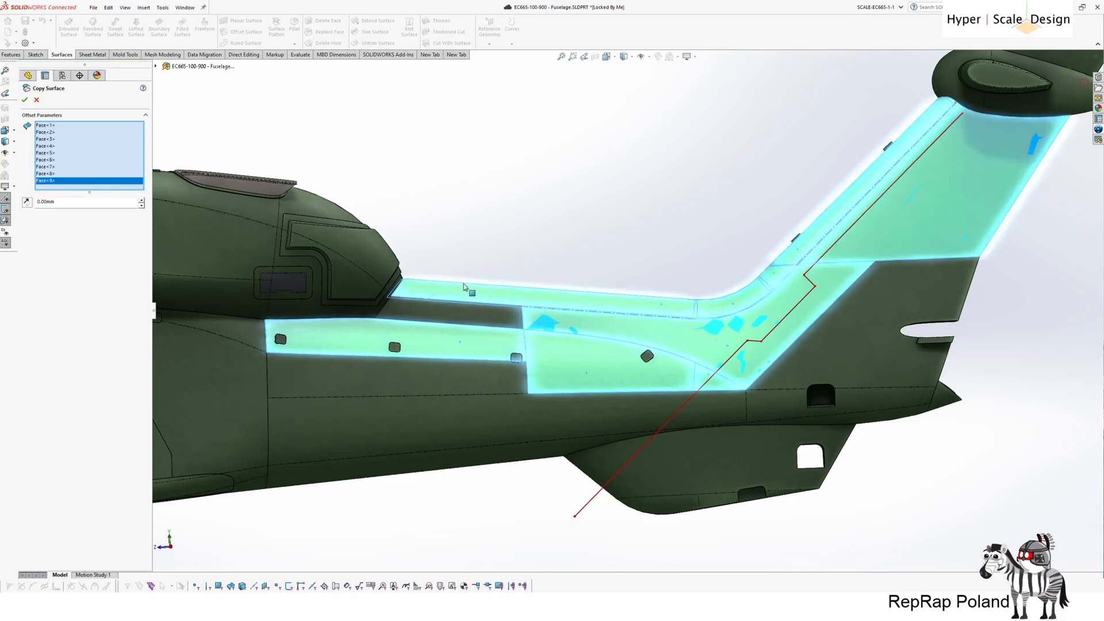
# - Add the remaining upper boom face and the opposite-side fairing, boom and fin faces, and create the 0 mm surface copy
pyautogui.click(488, 310)
pyautogui.moveTo(652, 185); pyautogui.dragTo(624, 335, button='middle')
pyautogui.click(569, 345)
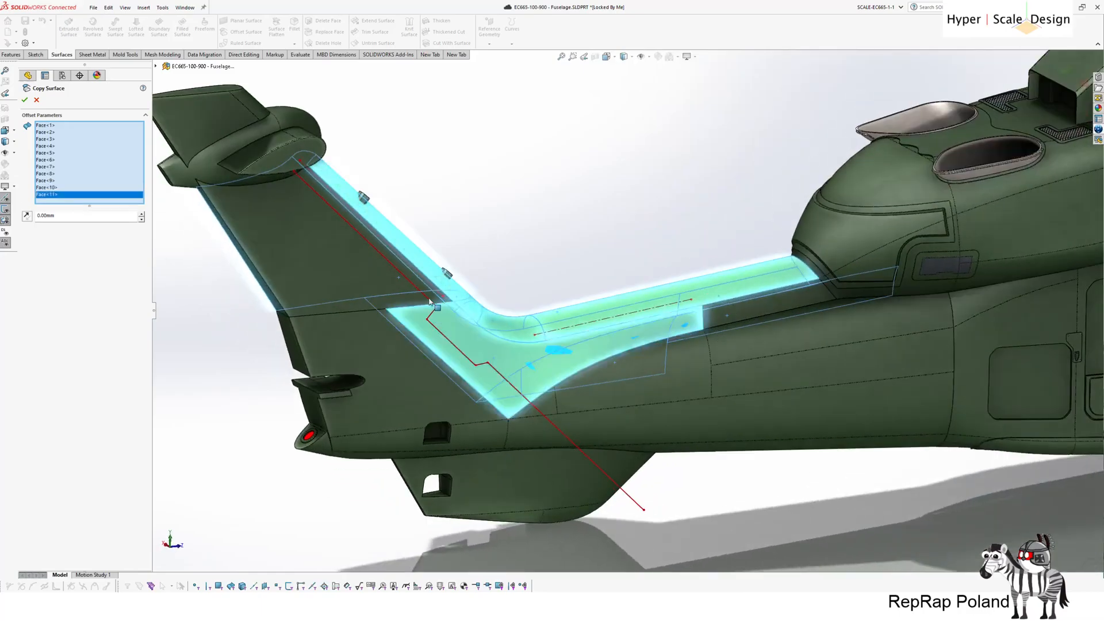
pyautogui.click(553, 324)
pyautogui.click(602, 376)
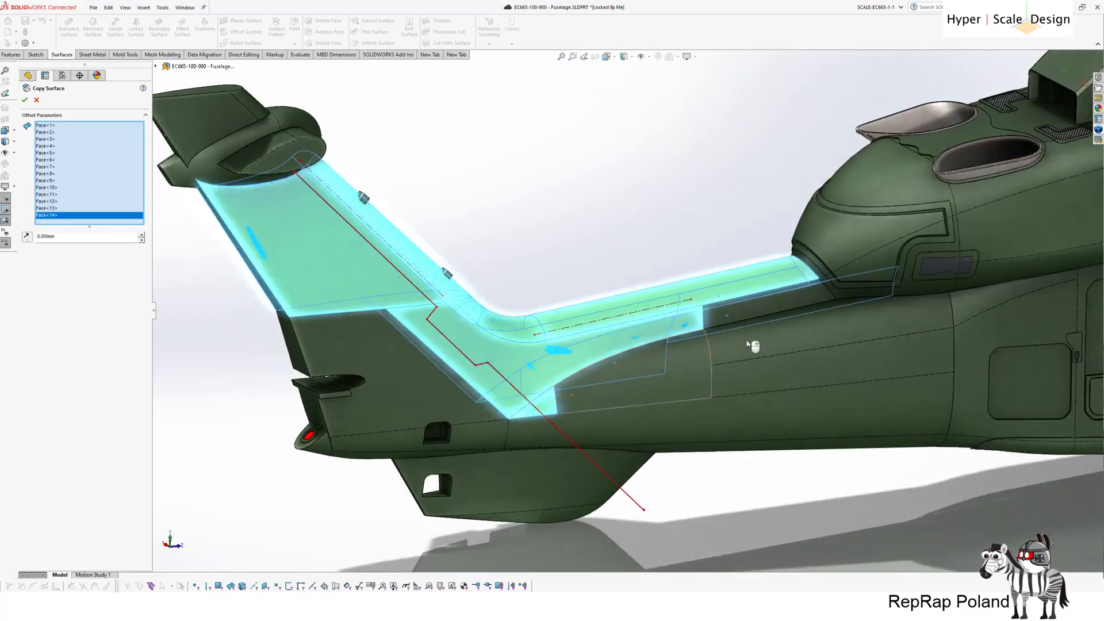
pyautogui.click(759, 318)
pyautogui.moveTo(653, 174); pyautogui.dragTo(624, 148, button='middle')
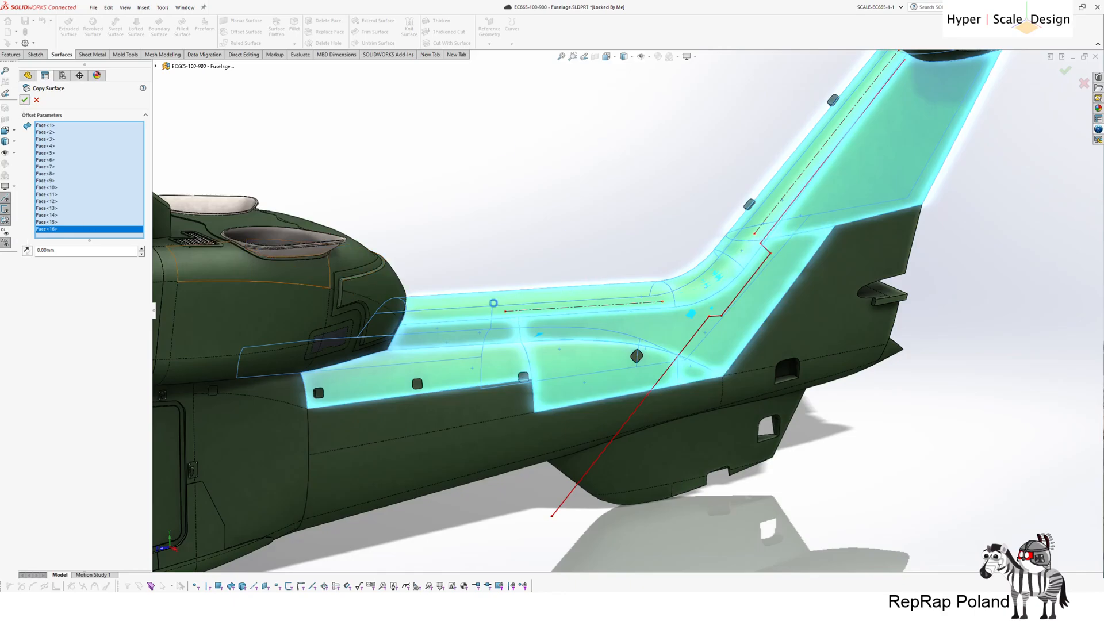
pyautogui.click(25, 100)
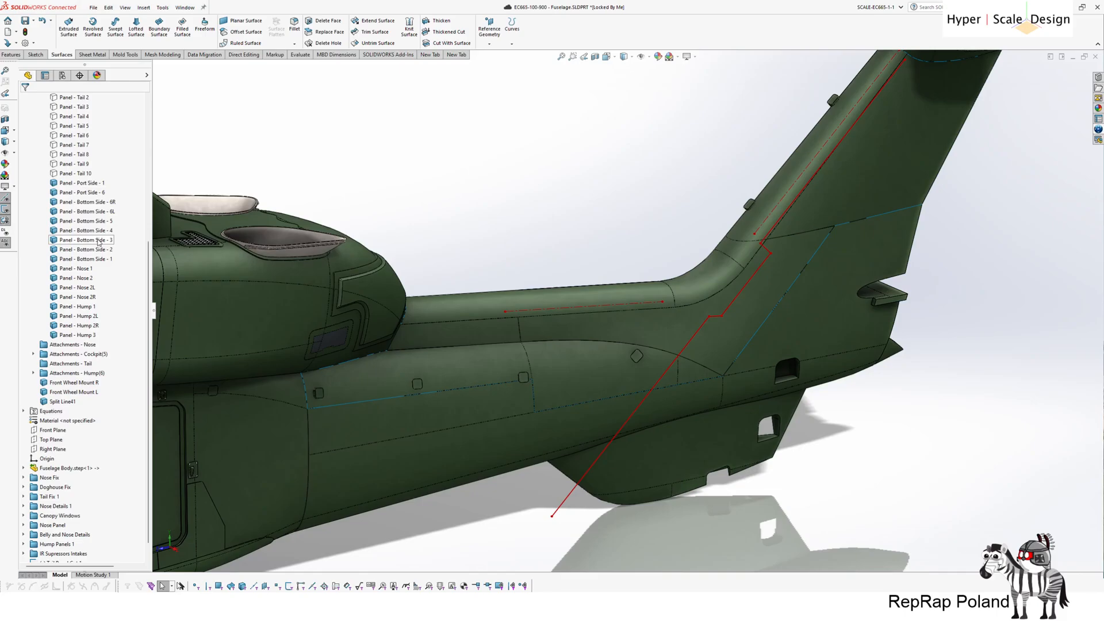
# - Hide all solid bodies of the fuselage so the copied tail surface stands alone
pyautogui.scroll(8, 98, 242)
pyautogui.rightClick(57, 173)
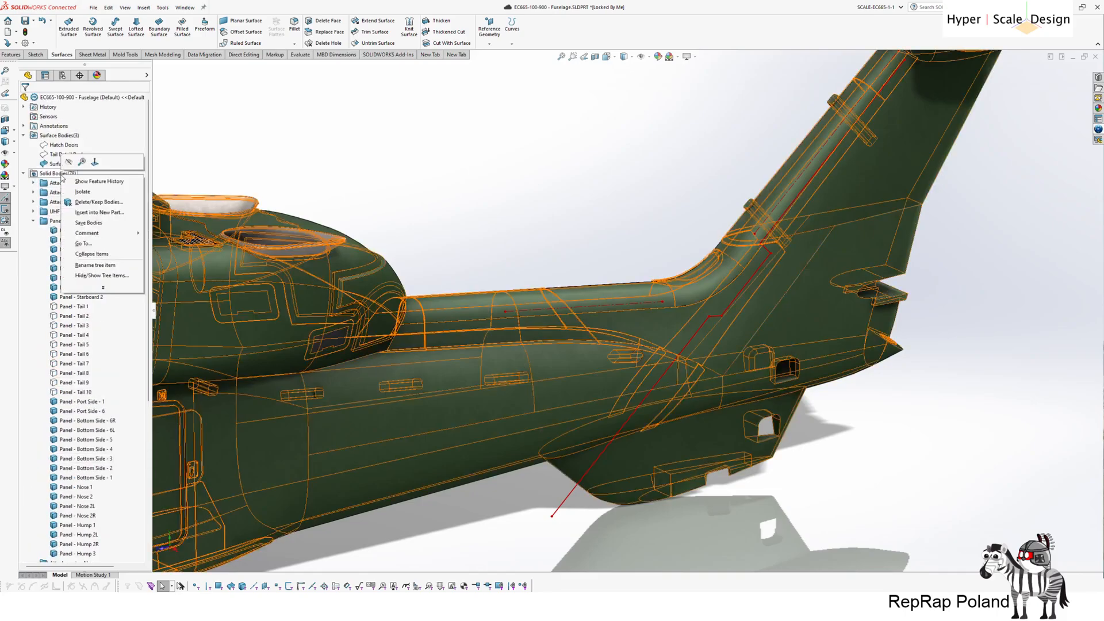
pyautogui.click(70, 163)
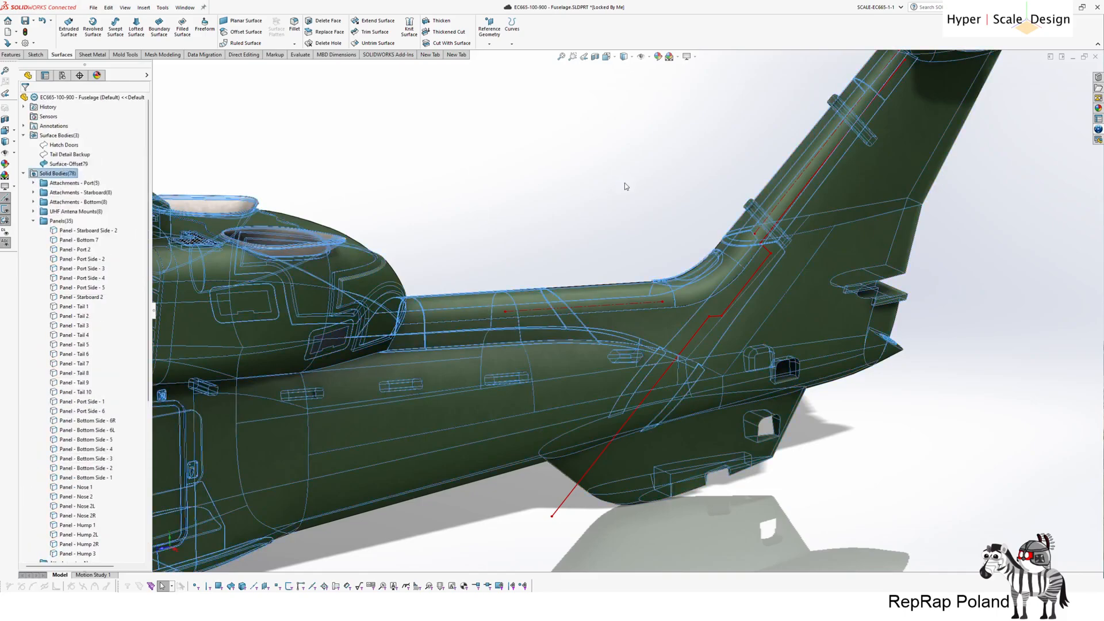
# - Sweep a 48 mm circular-profile surface along the connected edges where the side fairing meets the tail boom
pyautogui.scroll(-4, 562, 214)
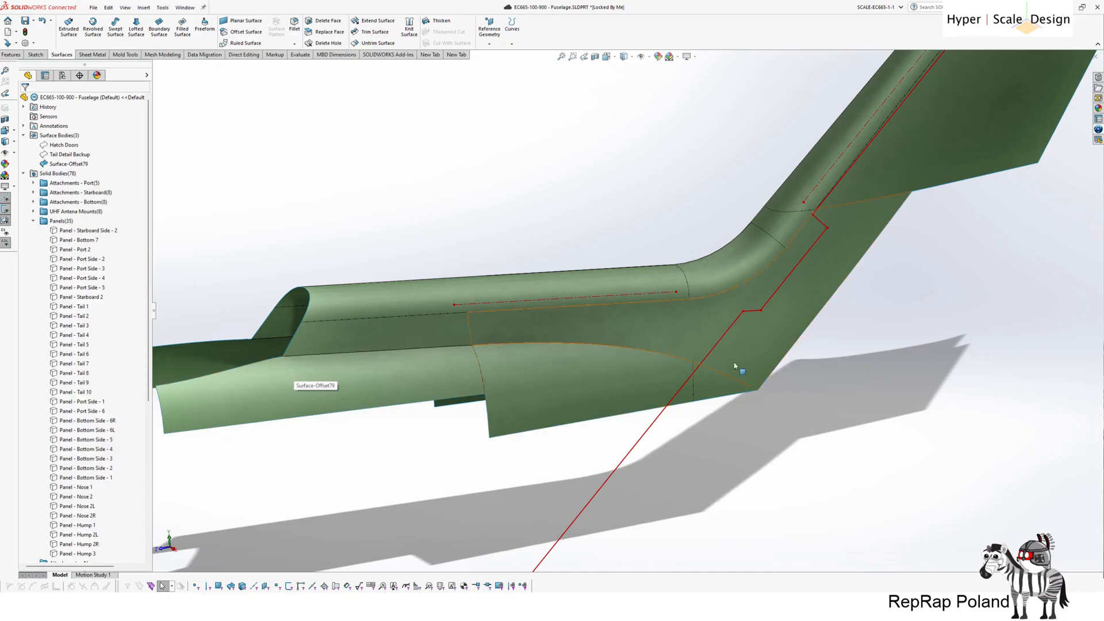
pyautogui.moveTo(550, 207); pyautogui.dragTo(242, 87, button='middle')
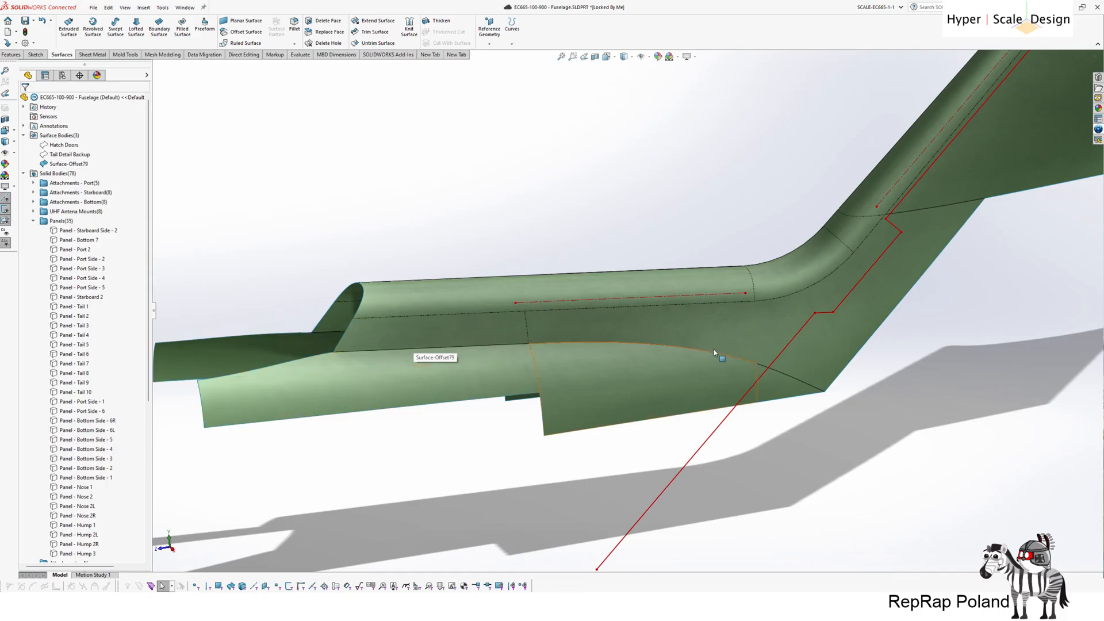
pyautogui.moveTo(809, 385); pyautogui.dragTo(345, 364, button='middle')
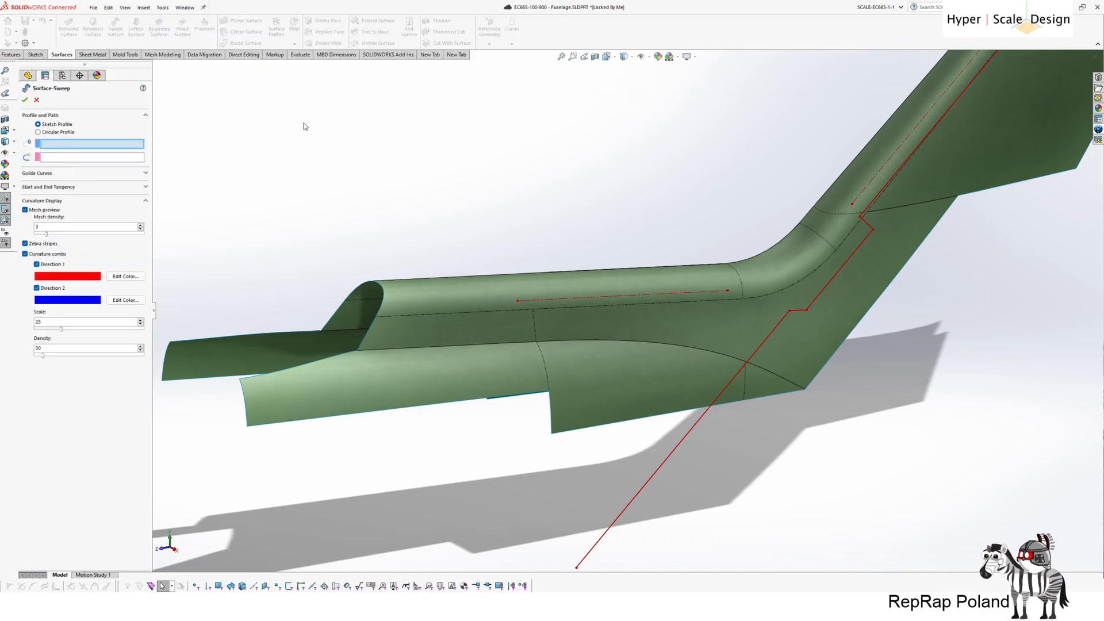
pyautogui.click(38, 132)
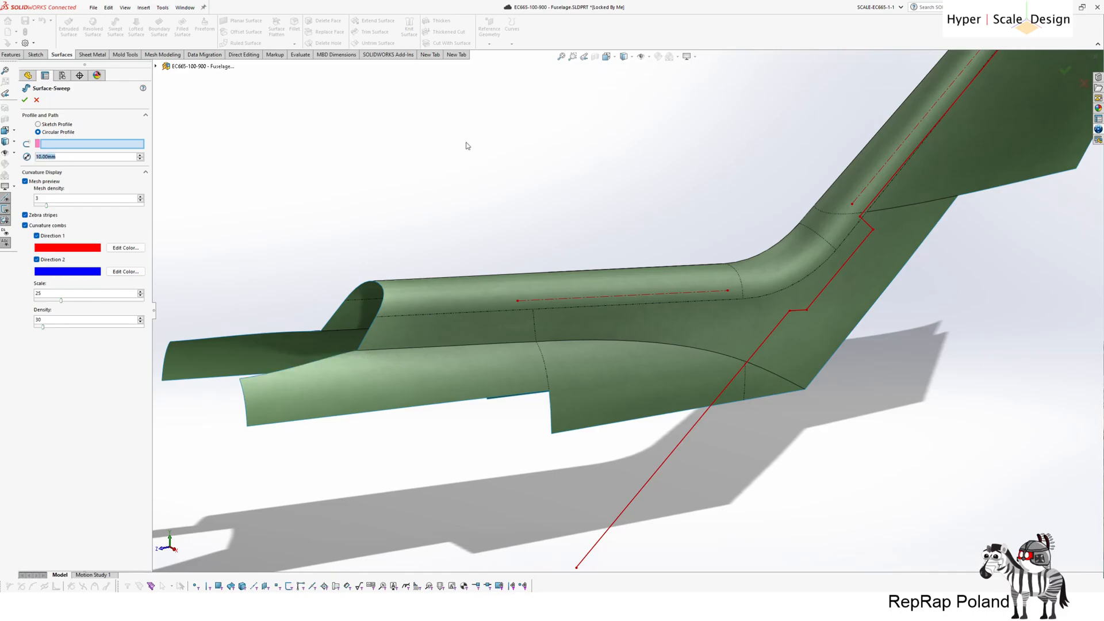
pyautogui.write('48')
pyautogui.press('Return')
pyautogui.rightClick(363, 139)
pyautogui.click(402, 157)
pyautogui.click(422, 349)
pyautogui.click(422, 348)
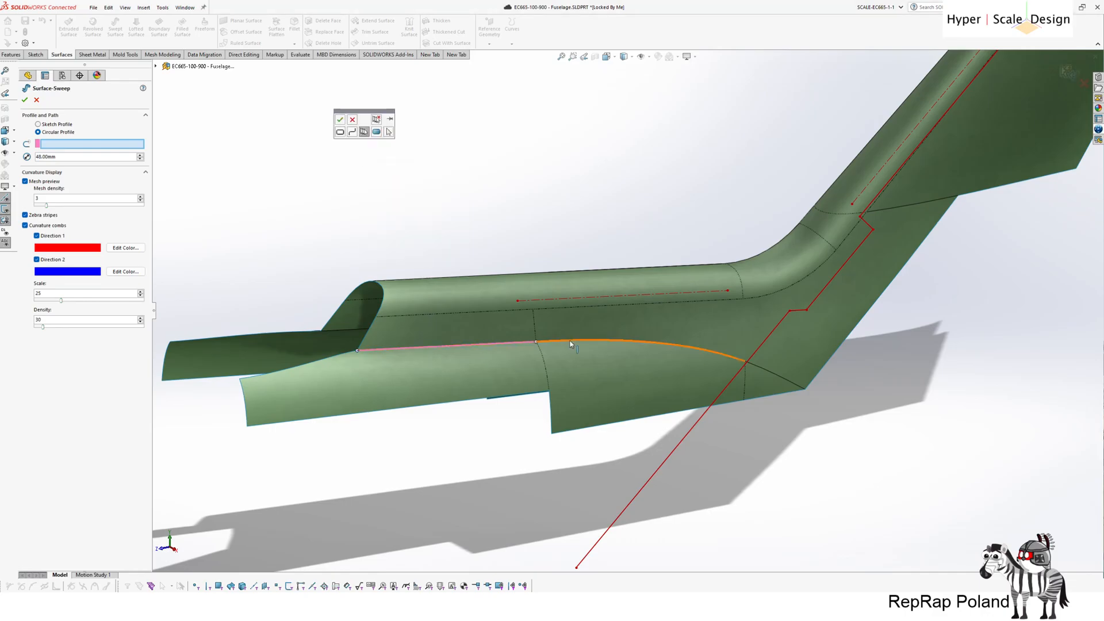
pyautogui.click(776, 378)
pyautogui.click(339, 120)
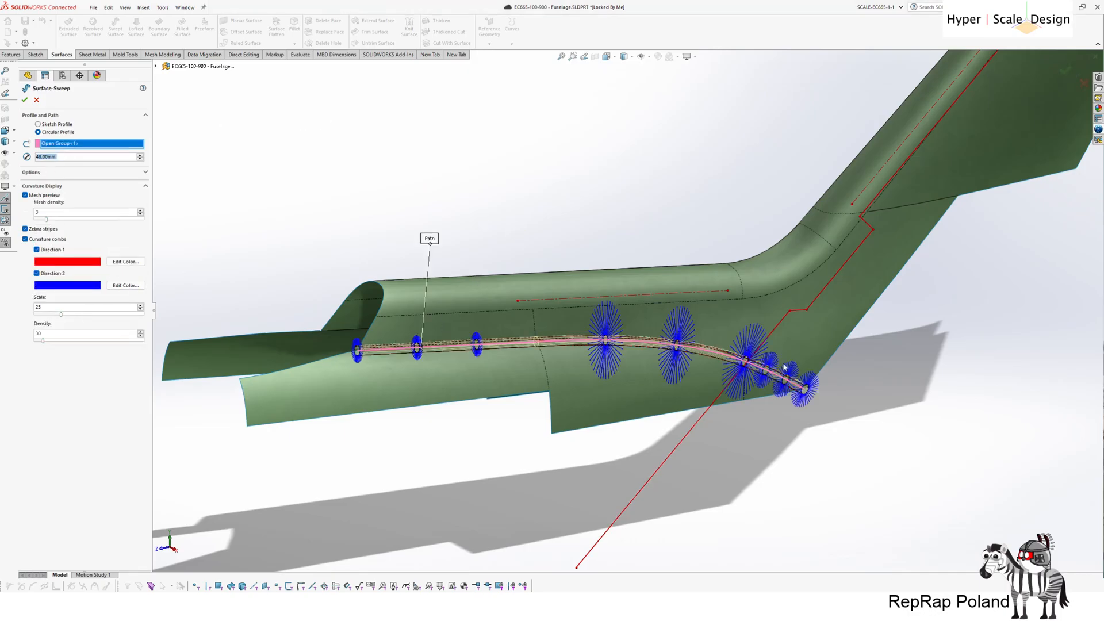
pyautogui.click(25, 100)
# - Extend both open ends of the swept tube by 500 mm with the Same surface extension type
pyautogui.moveTo(442, 468); pyautogui.dragTo(498, 482, button='middle')
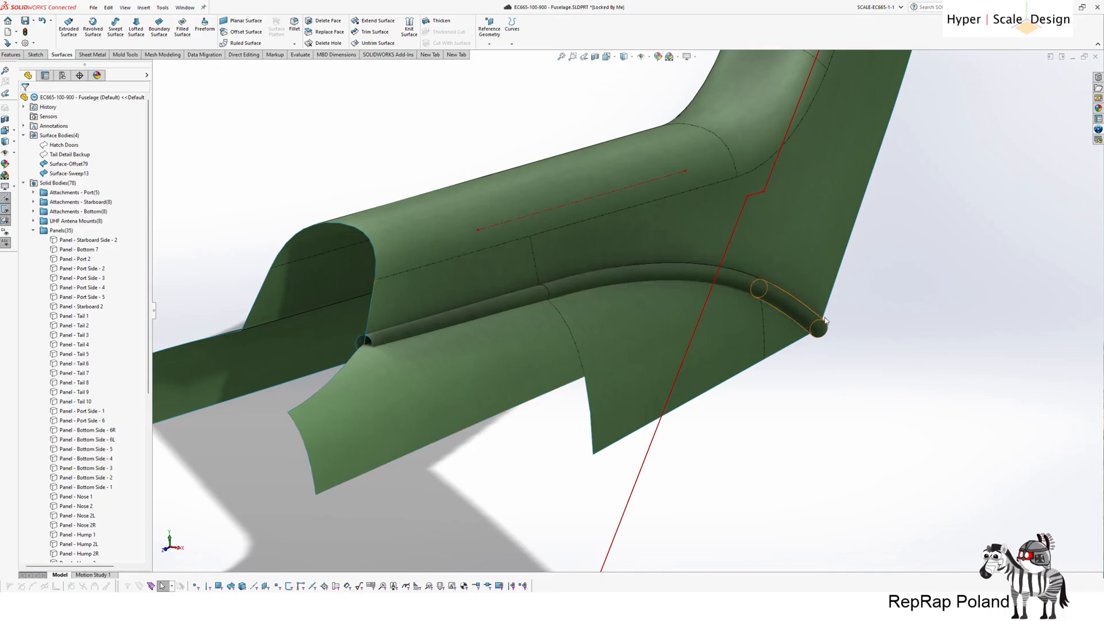
pyautogui.scroll(-8, 461, 362)
pyautogui.moveTo(542, 409)
pyautogui.mouseDown(button='middle')
pyautogui.moveTo(533, 401)
pyautogui.moveTo(546, 387)
pyautogui.moveTo(529, 404)
pyautogui.moveTo(503, 385)
pyautogui.mouseUp(button='middle')
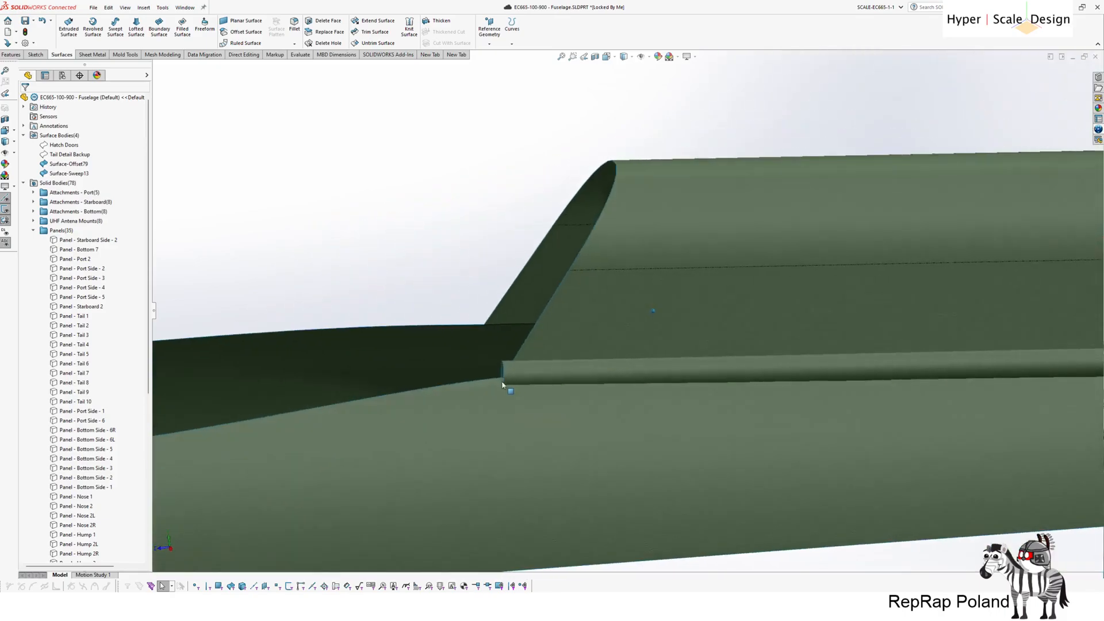
pyautogui.moveTo(438, 398); pyautogui.dragTo(496, 374, button='middle')
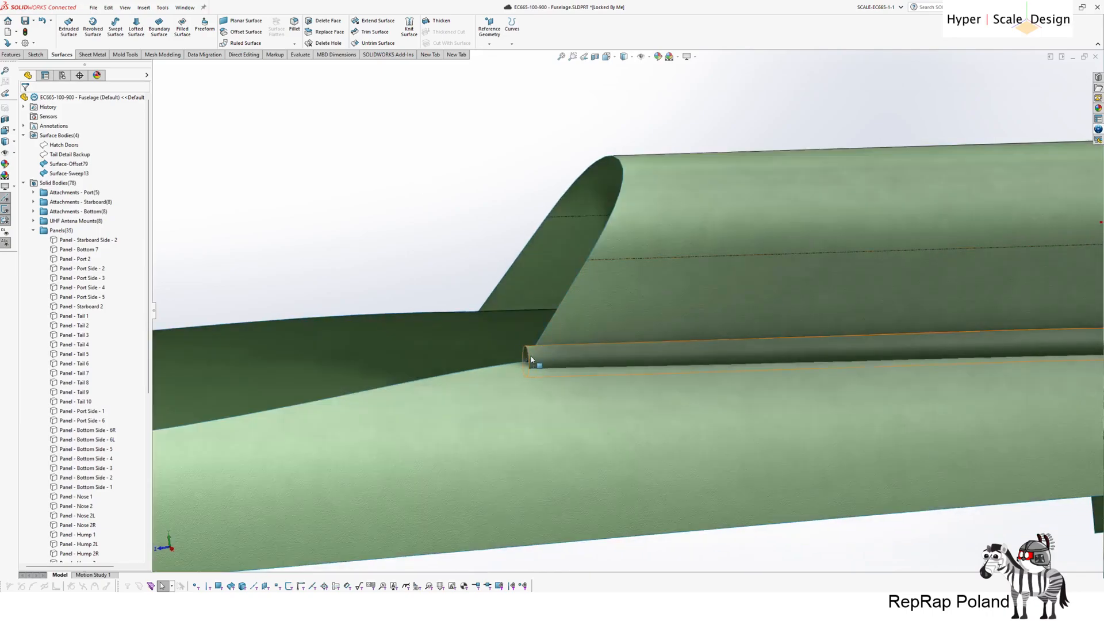
pyautogui.click(375, 21)
pyautogui.click(529, 365)
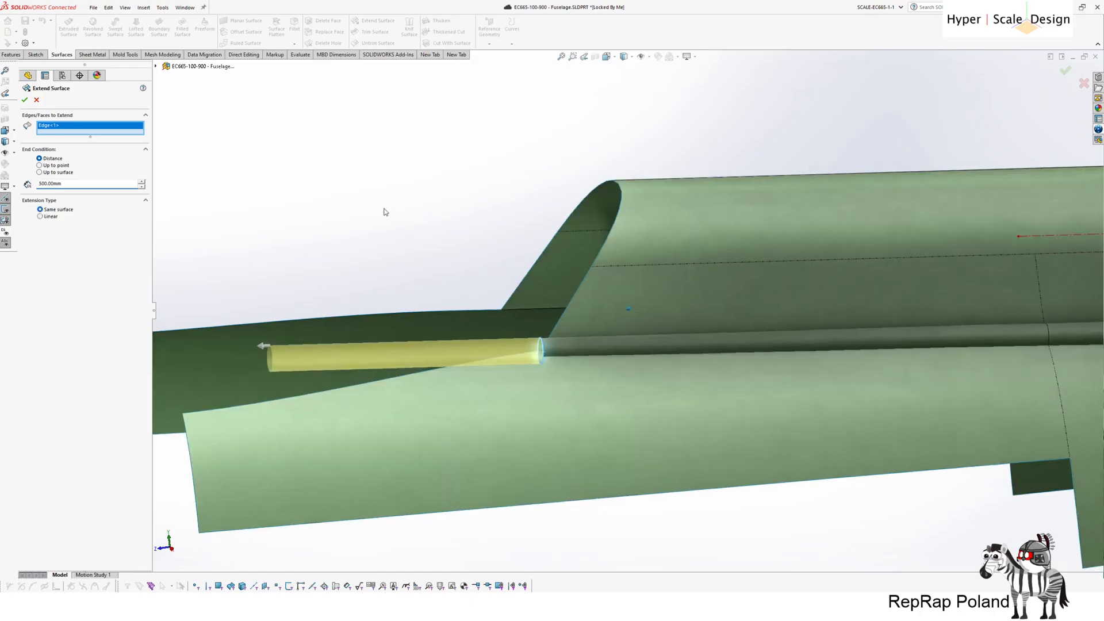
pyautogui.scroll(5, 546, 296)
pyautogui.scroll(-5, 861, 373)
pyautogui.moveTo(861, 373); pyautogui.dragTo(797, 283, button='middle')
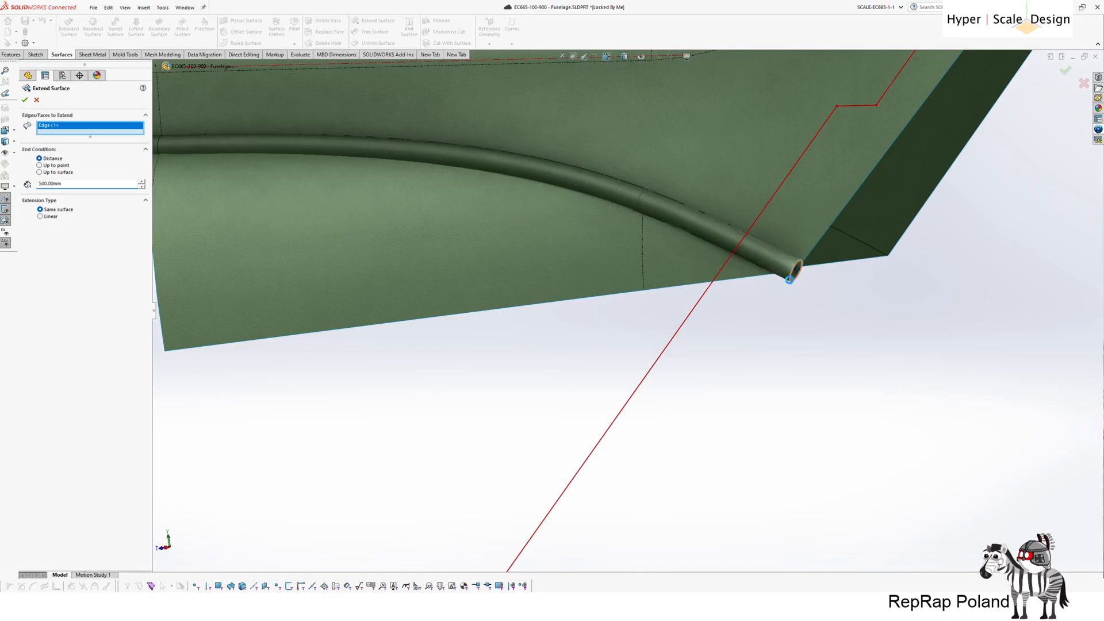
pyautogui.click(788, 280)
pyautogui.scroll(3, 690, 447)
pyautogui.moveTo(695, 414); pyautogui.dragTo(415, 234, button='middle')
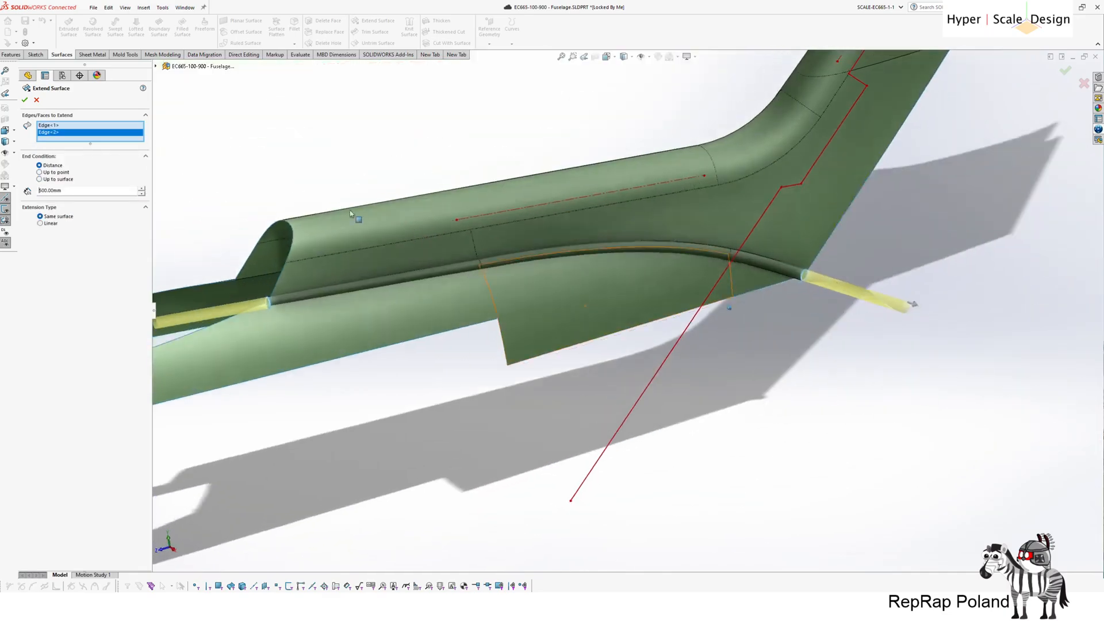
pyautogui.click(25, 101)
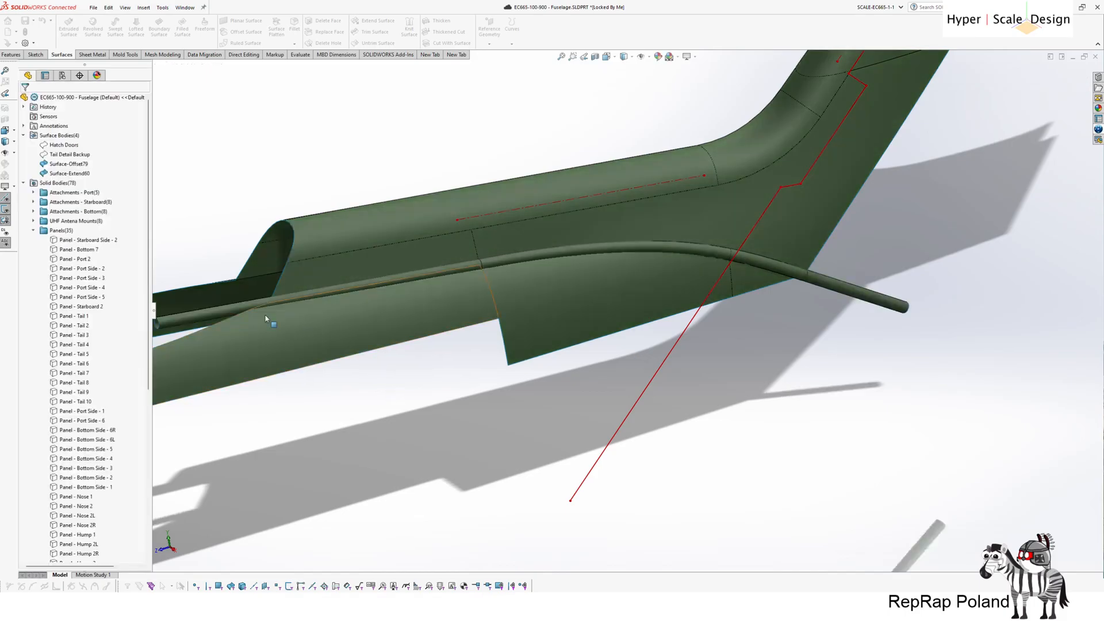
# - Mirror the extended tube surface body about the Right Plane to the opposite side of the tail
pyautogui.moveTo(428, 278); pyautogui.dragTo(747, 328, button='middle')
pyautogui.moveTo(511, 81); pyautogui.dragTo(374, 173, button='middle')
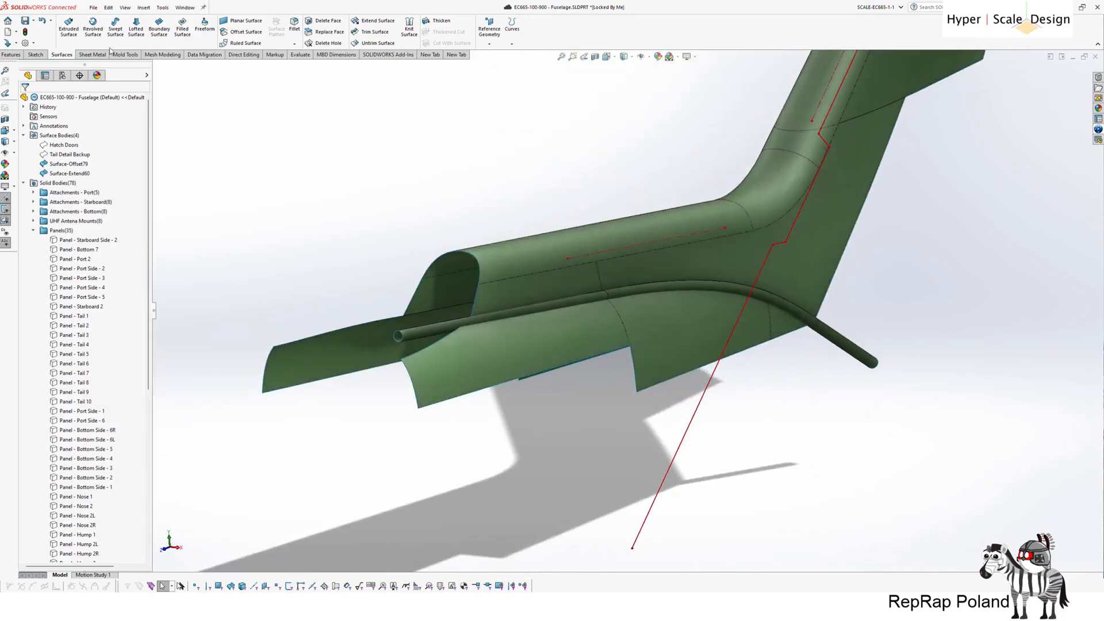
pyautogui.click(18, 55)
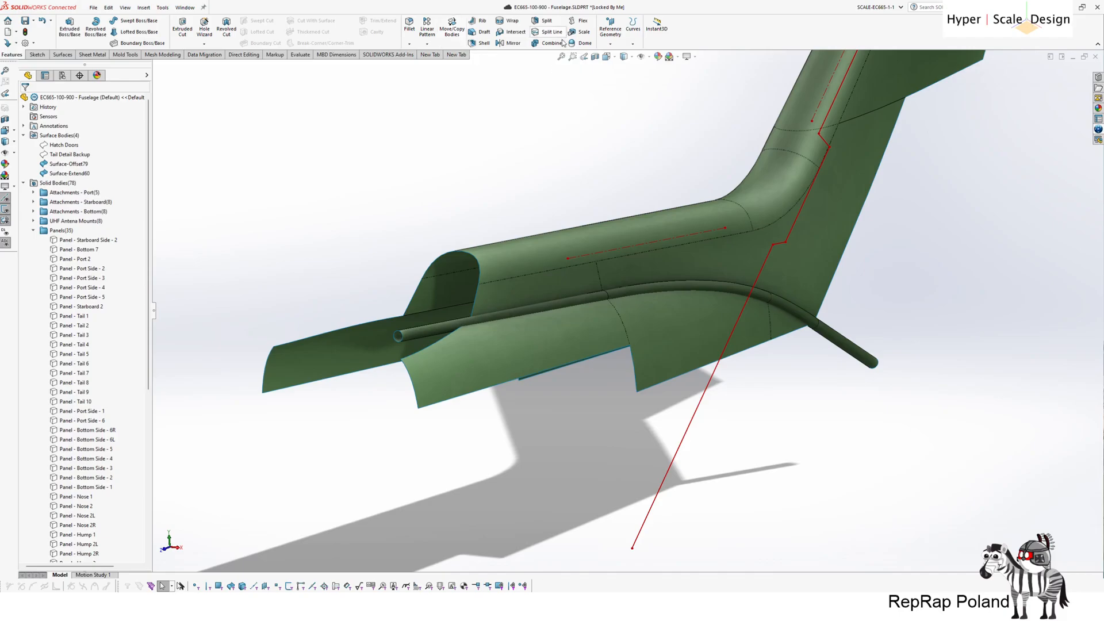
pyautogui.click(509, 42)
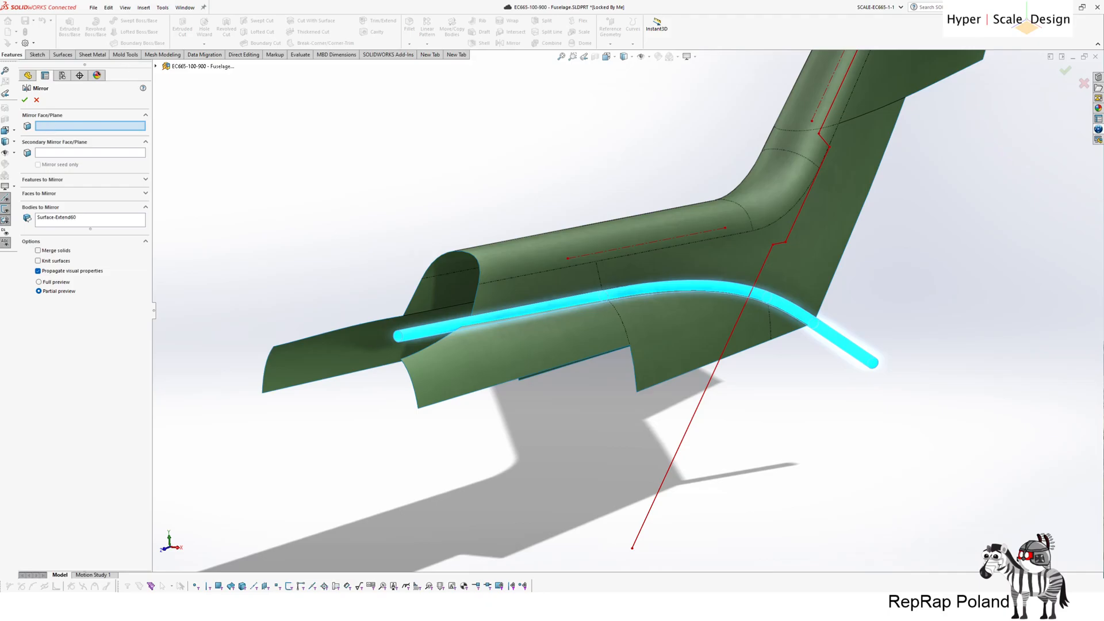
pyautogui.click(156, 66)
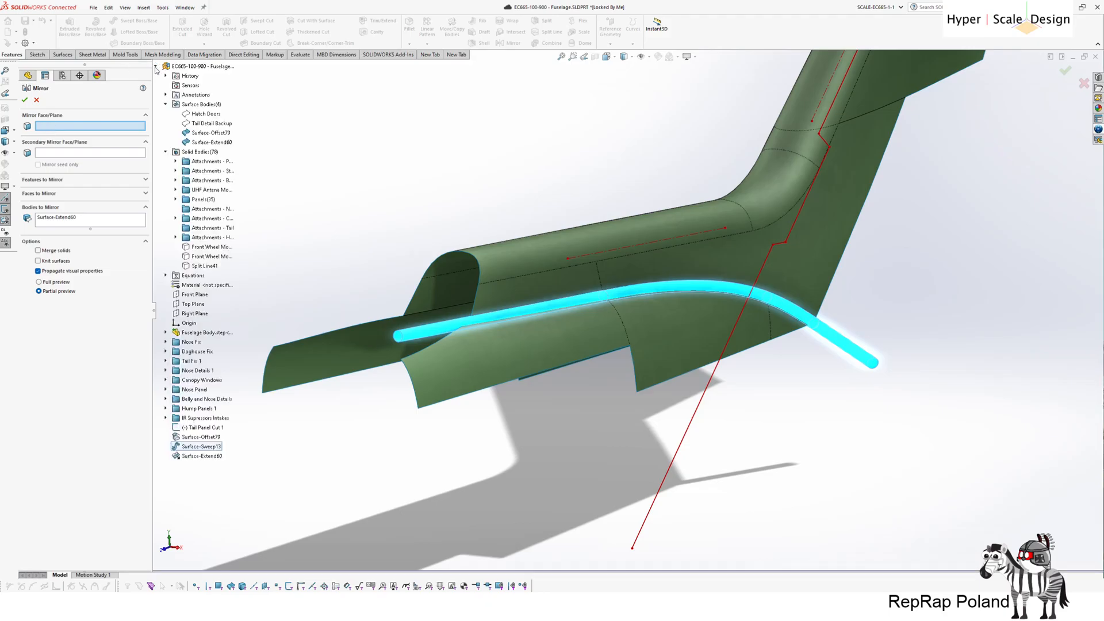
pyautogui.click(196, 314)
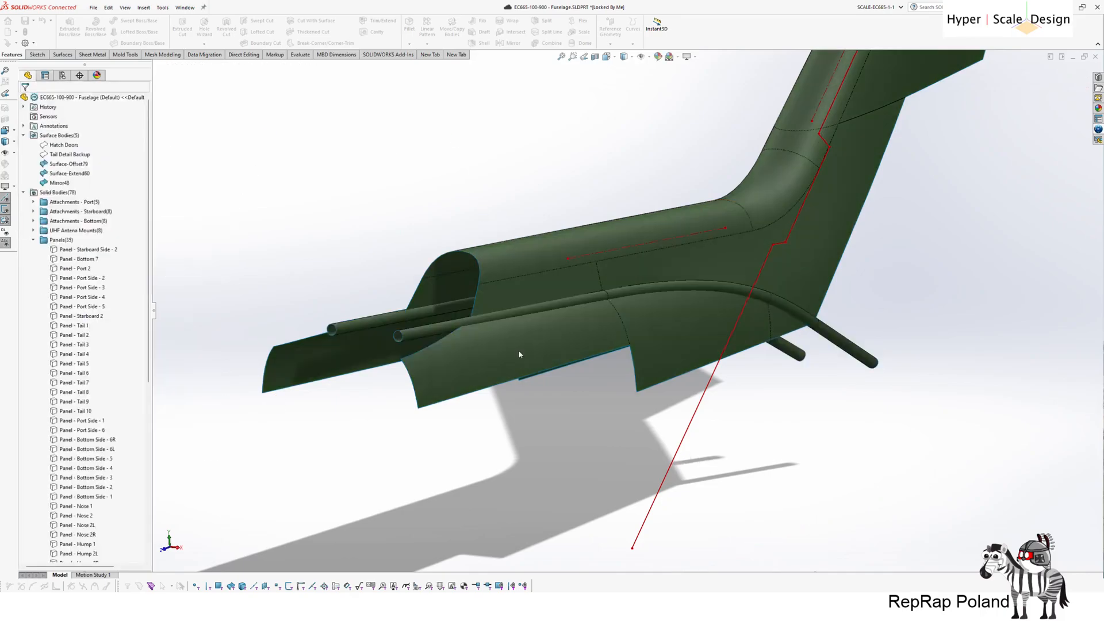
# - Trim the copied tail surface with the original extended tube, removing the side fairing portion below it
pyautogui.moveTo(605, 402)
pyautogui.mouseDown(button='middle')
pyautogui.moveTo(572, 450)
pyautogui.moveTo(547, 423)
pyautogui.moveTo(528, 489)
pyautogui.mouseUp(button='middle')
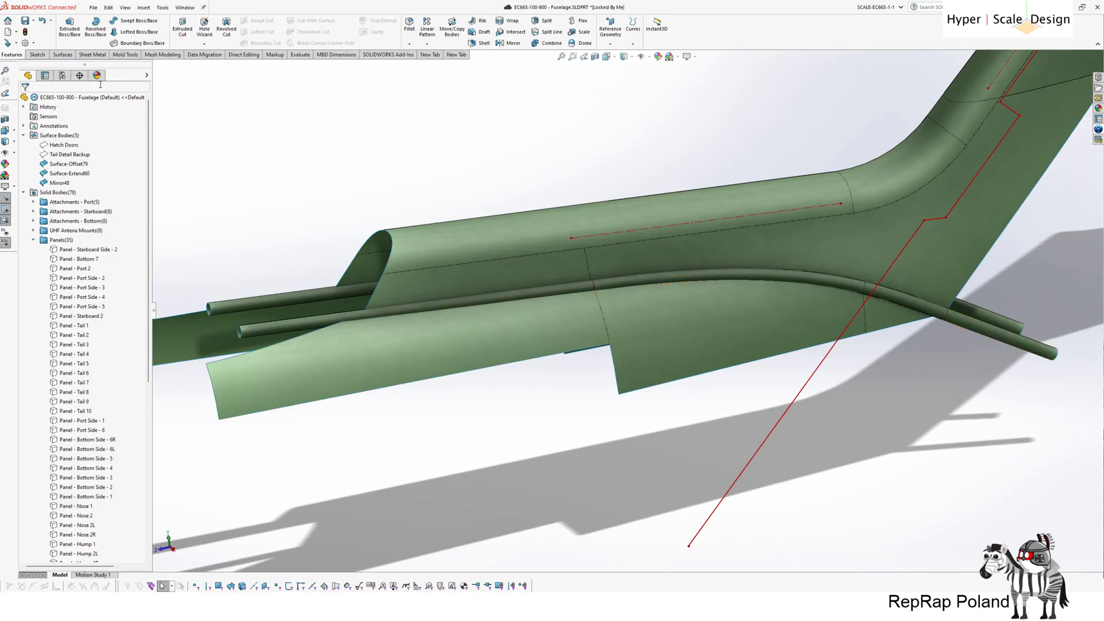
pyautogui.click(39, 55)
pyautogui.click(62, 55)
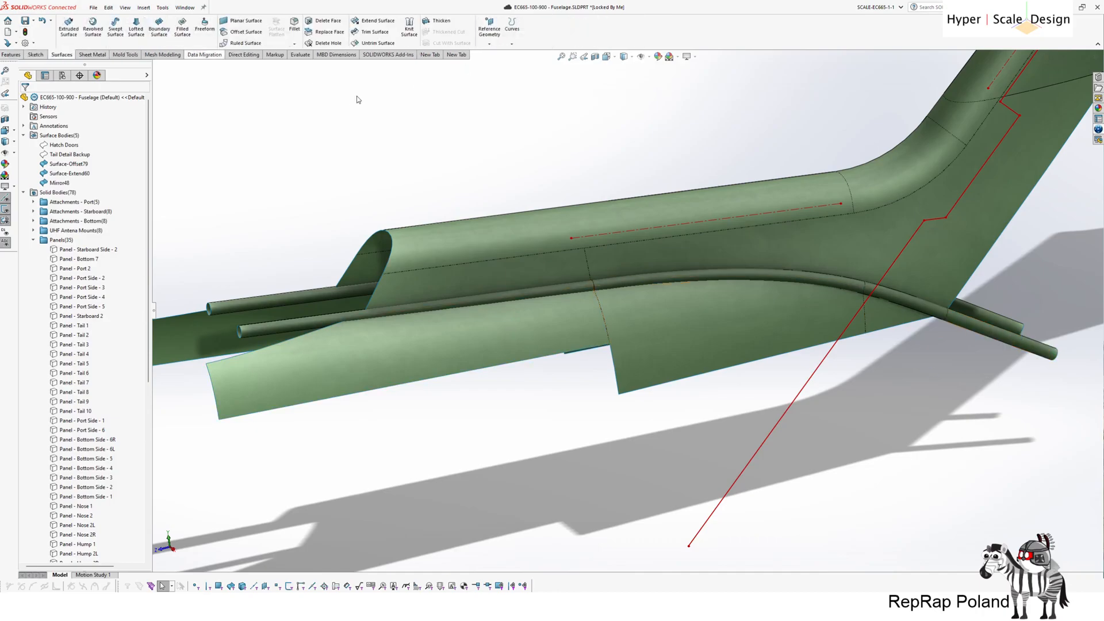
pyautogui.click(371, 31)
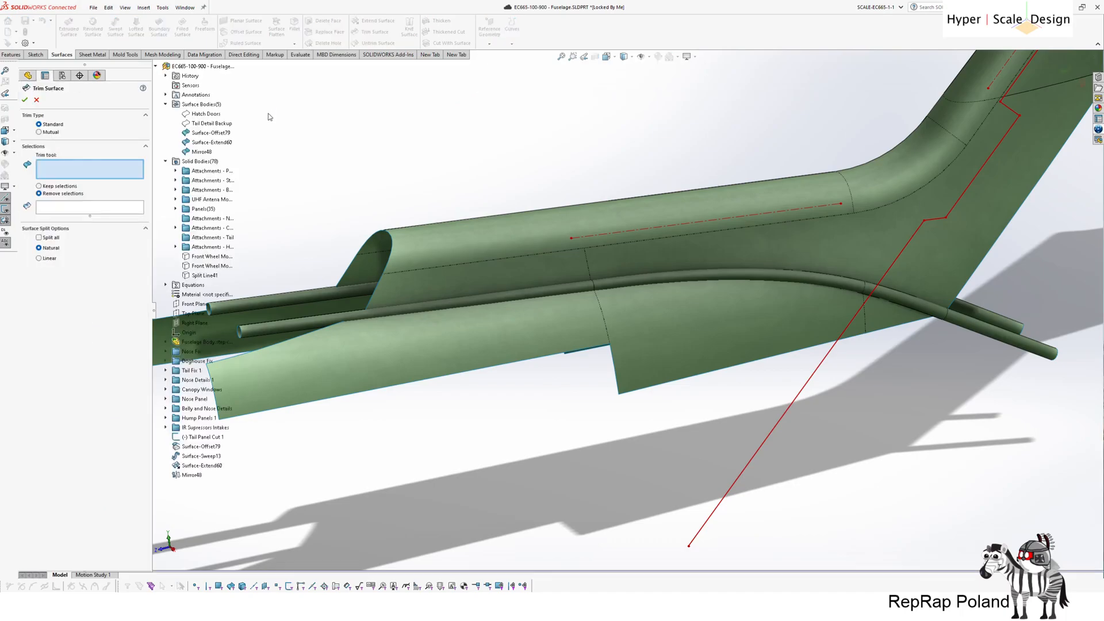
pyautogui.click(283, 326)
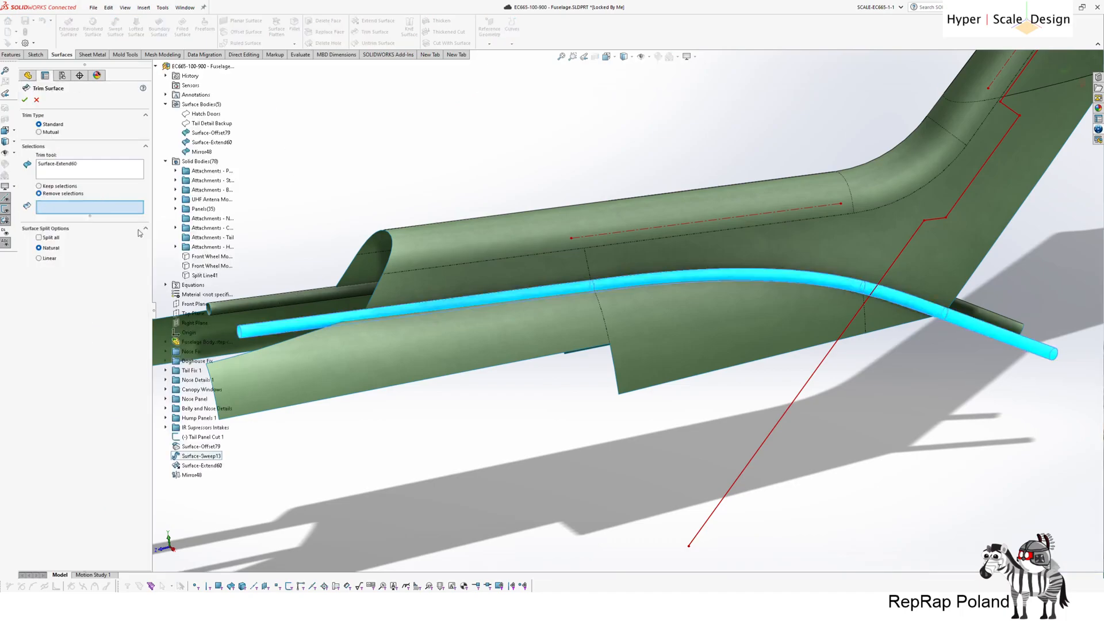
pyautogui.click(499, 352)
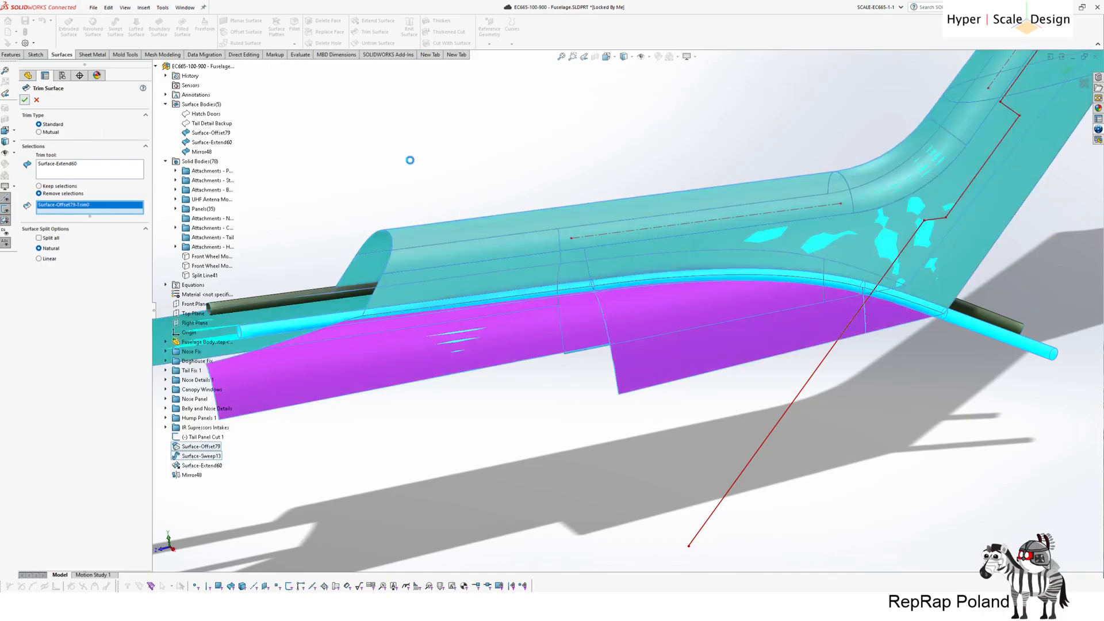
pyautogui.press('Return')
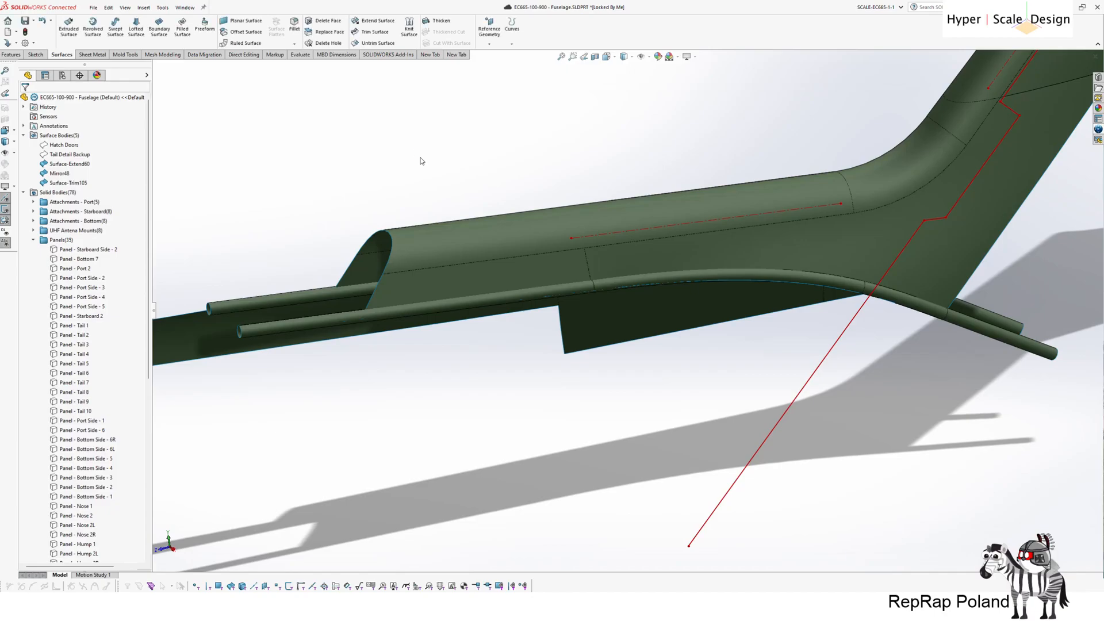
# - Trim the tail surface with the mirrored tube, removing the opposite side fairing portion below it
pyautogui.click(366, 32)
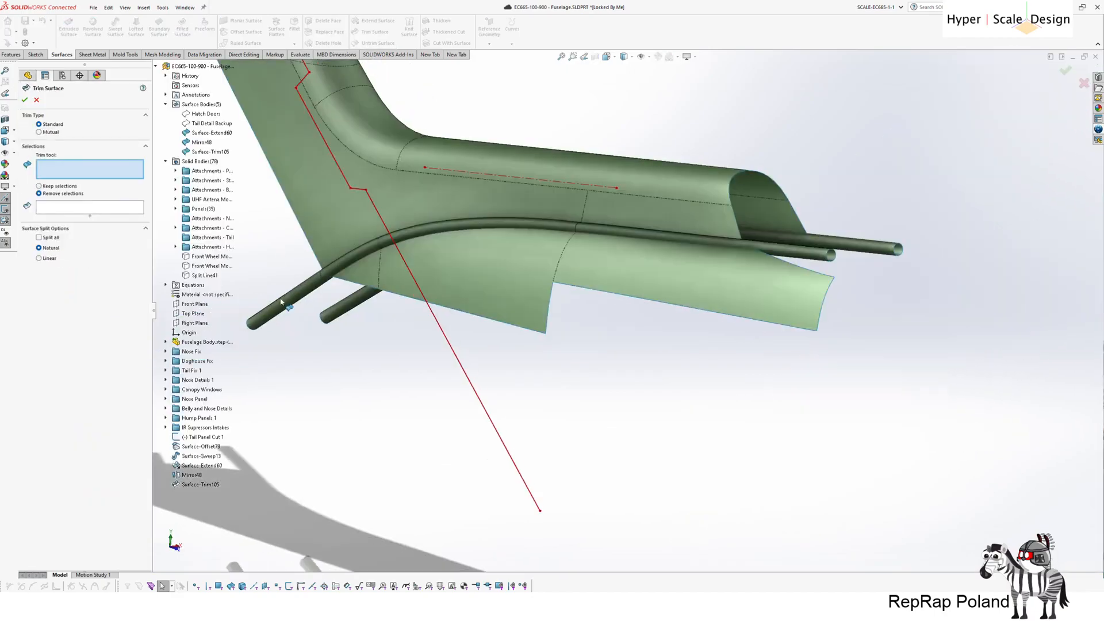
pyautogui.click(191, 474)
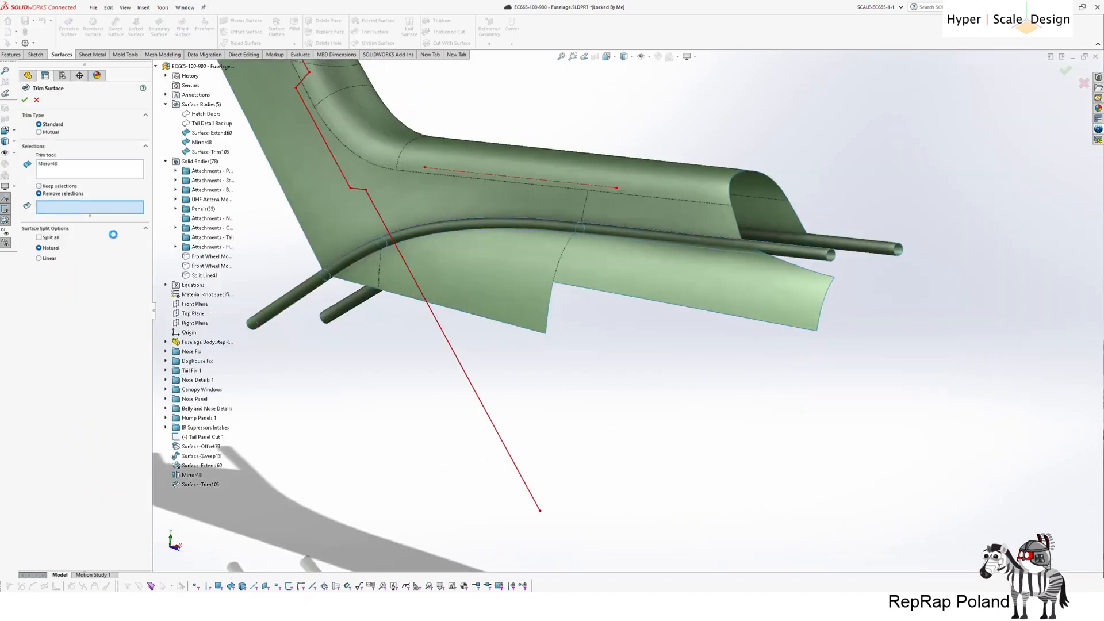
pyautogui.click(532, 286)
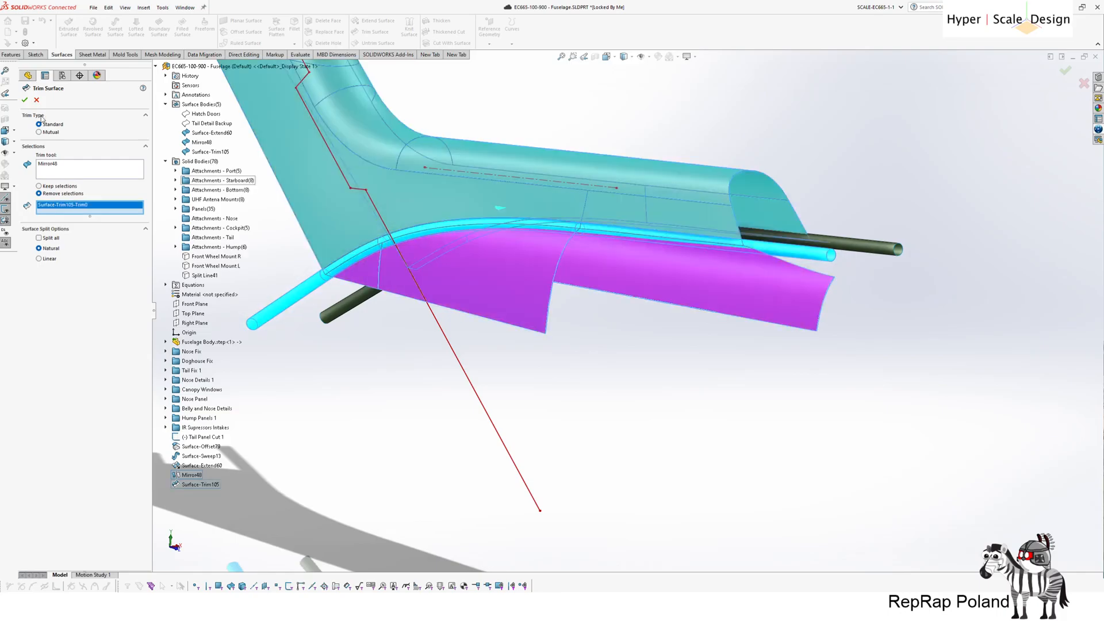
pyautogui.click(24, 101)
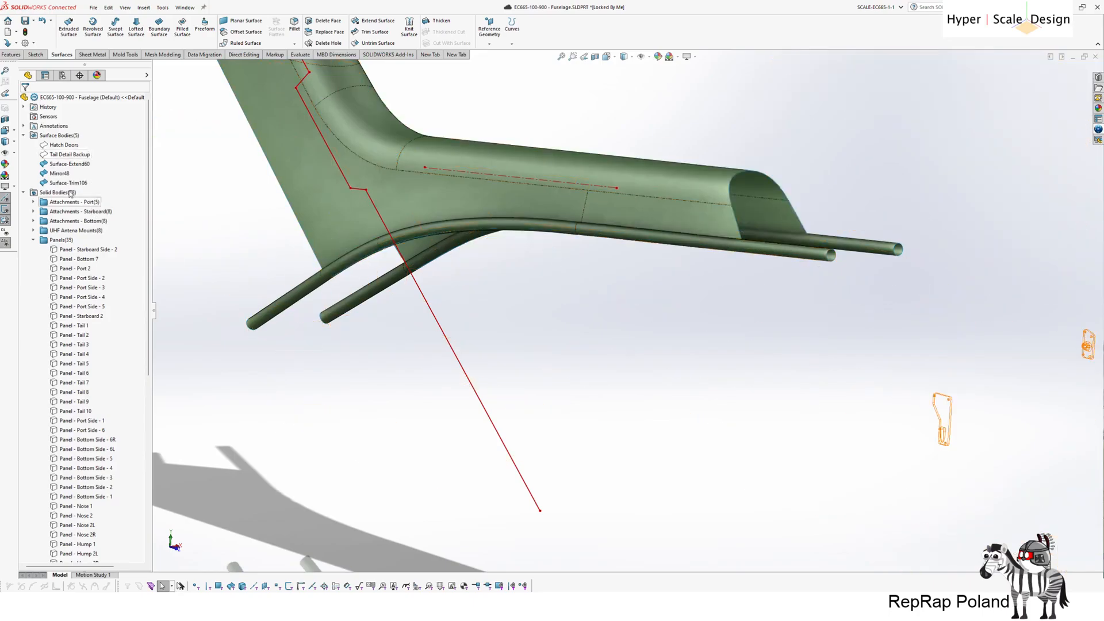
# - Delete the extended tube and its mirrored copy from the surface bodies
pyautogui.click(60, 173)
pyautogui.keyDown('ctrl'); pyautogui.click(62, 164); pyautogui.keyUp('ctrl')
pyautogui.rightClick(60, 166)
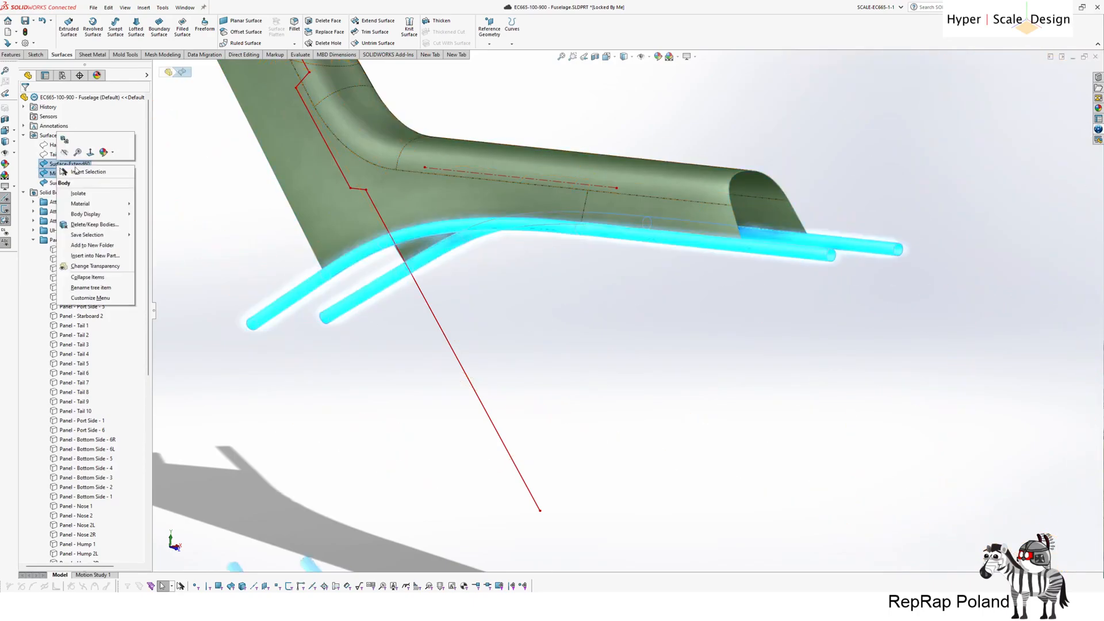
pyautogui.click(94, 225)
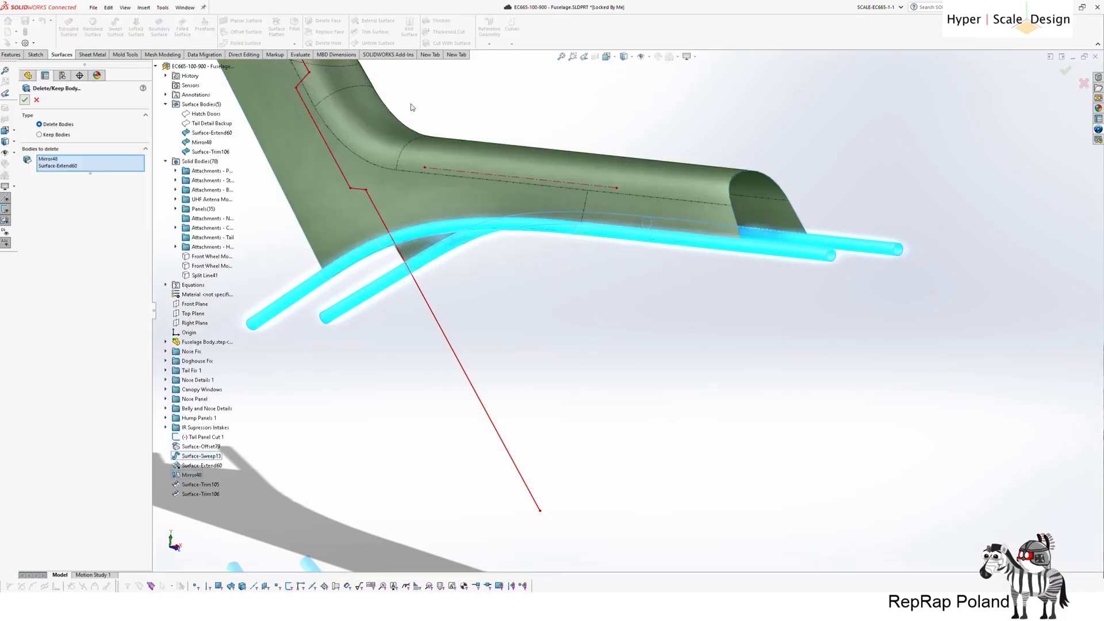
pyautogui.press('Return')
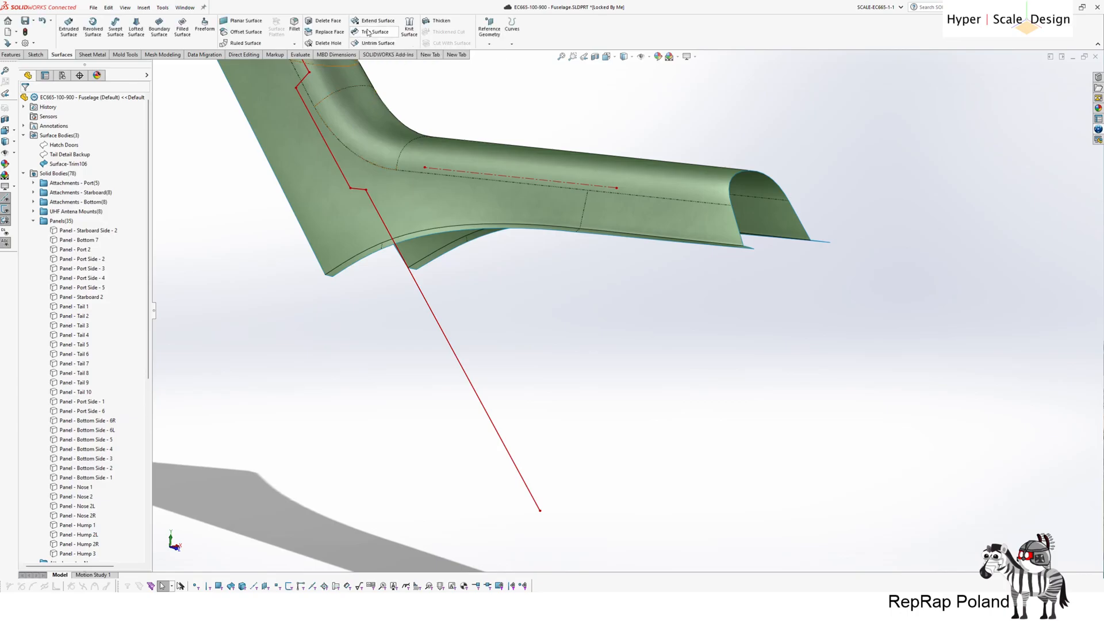
# - Trim the tail surface with the Tail Panel Cut 1 sketch, removing the rear fin regions on both sides
pyautogui.click(371, 32)
pyautogui.click(425, 293)
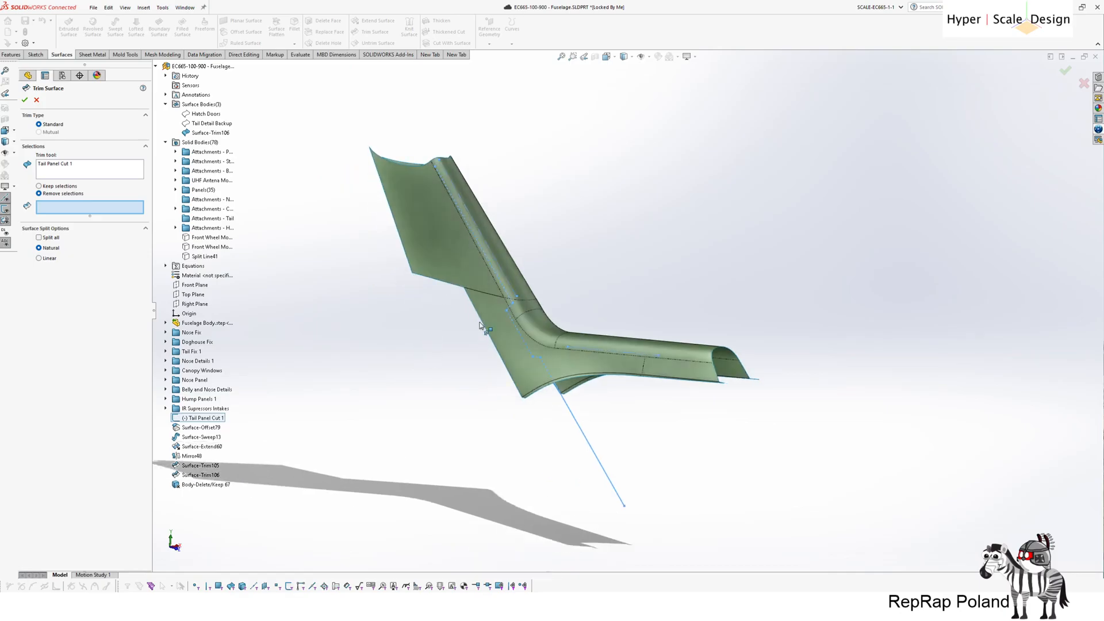
pyautogui.click(498, 327)
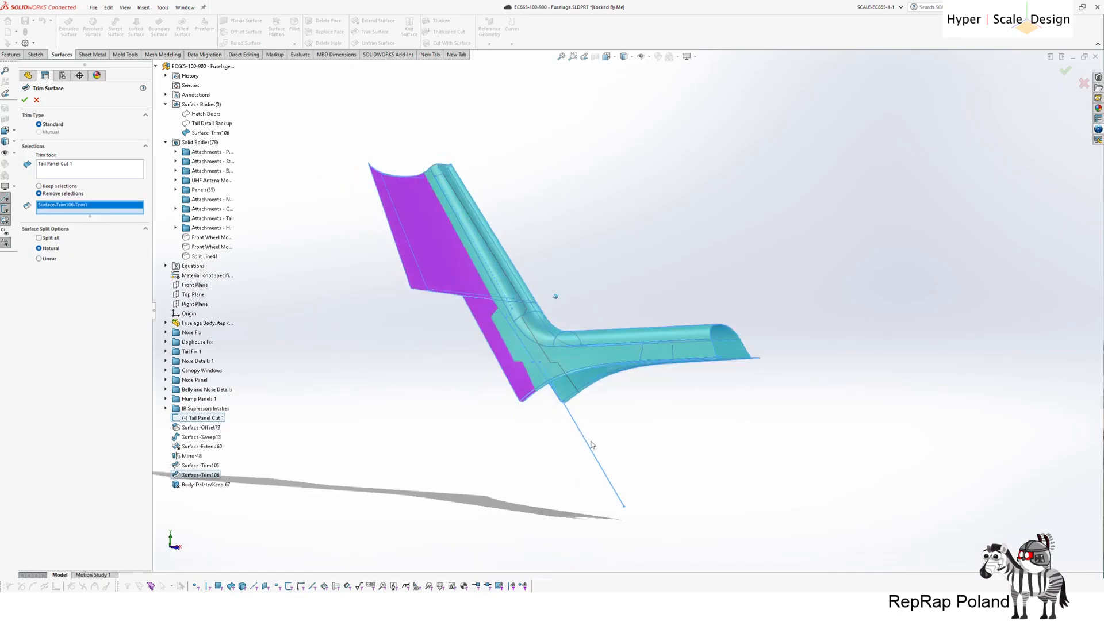
pyautogui.click(529, 370)
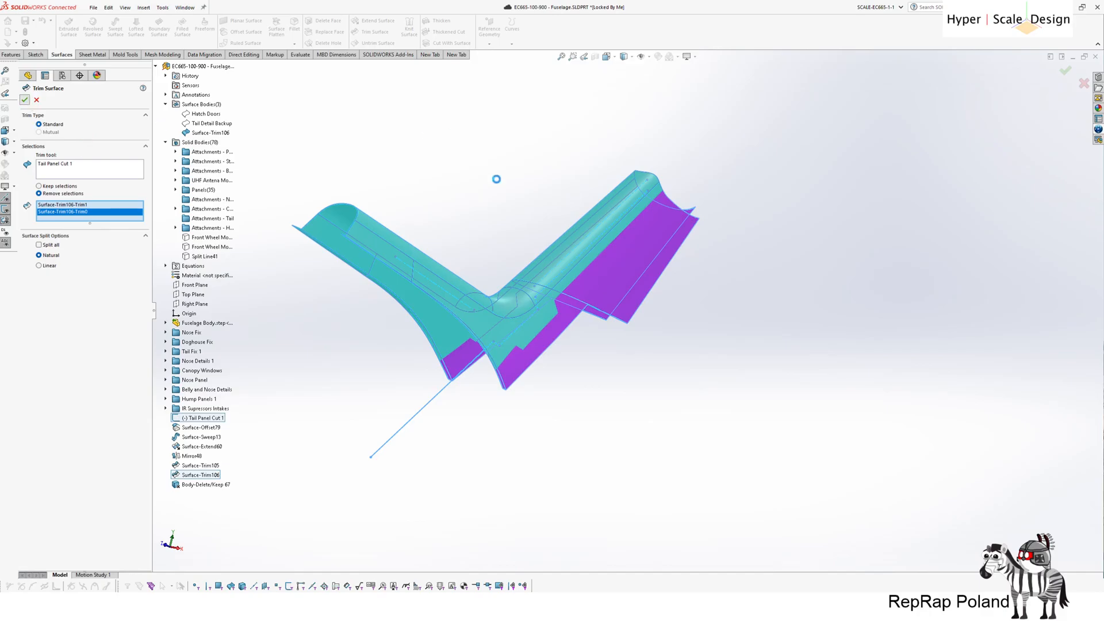
pyautogui.press('Return')
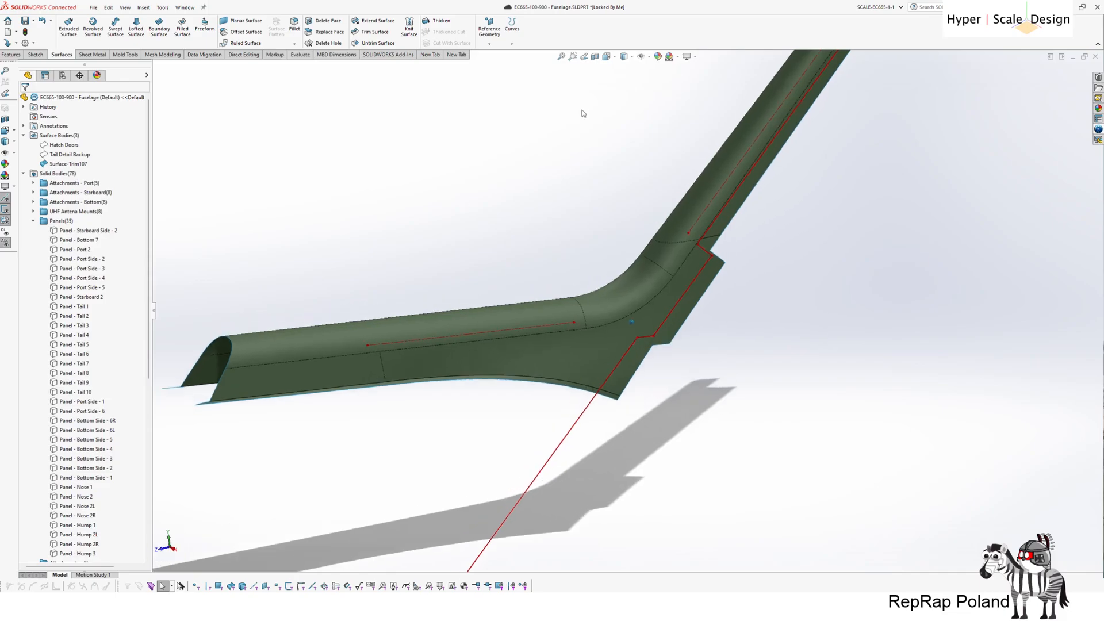
# - Thicken the trimmed tail surface by 6.40 mm as a separate body without merging the result
pyautogui.moveTo(456, 409); pyautogui.dragTo(344, 501, button='middle')
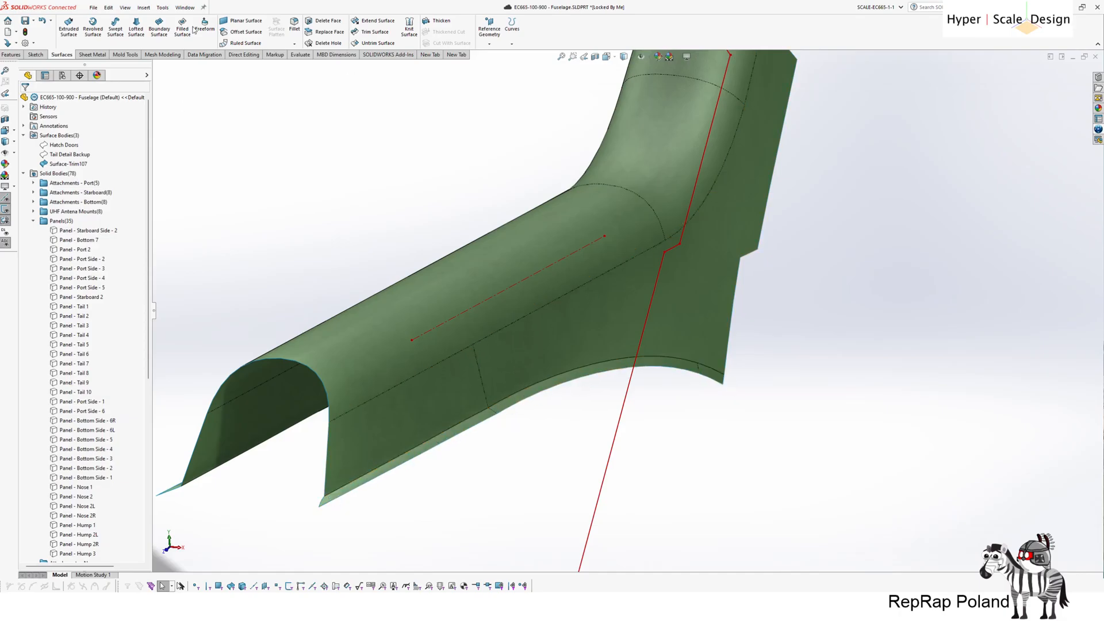
pyautogui.click(451, 19)
pyautogui.click(431, 279)
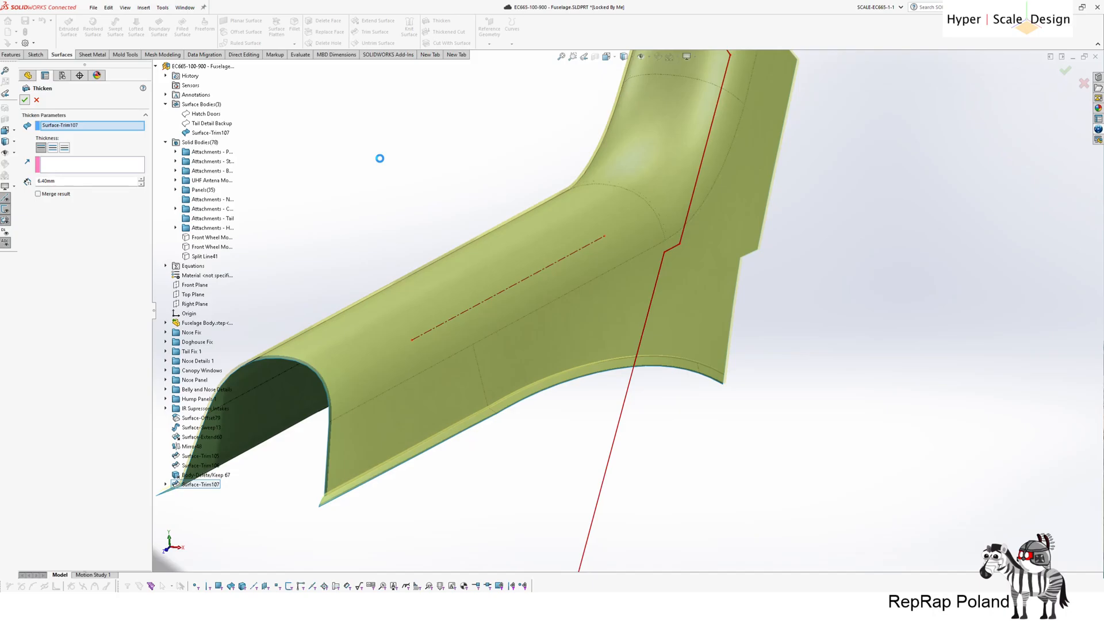
pyautogui.press('Return')
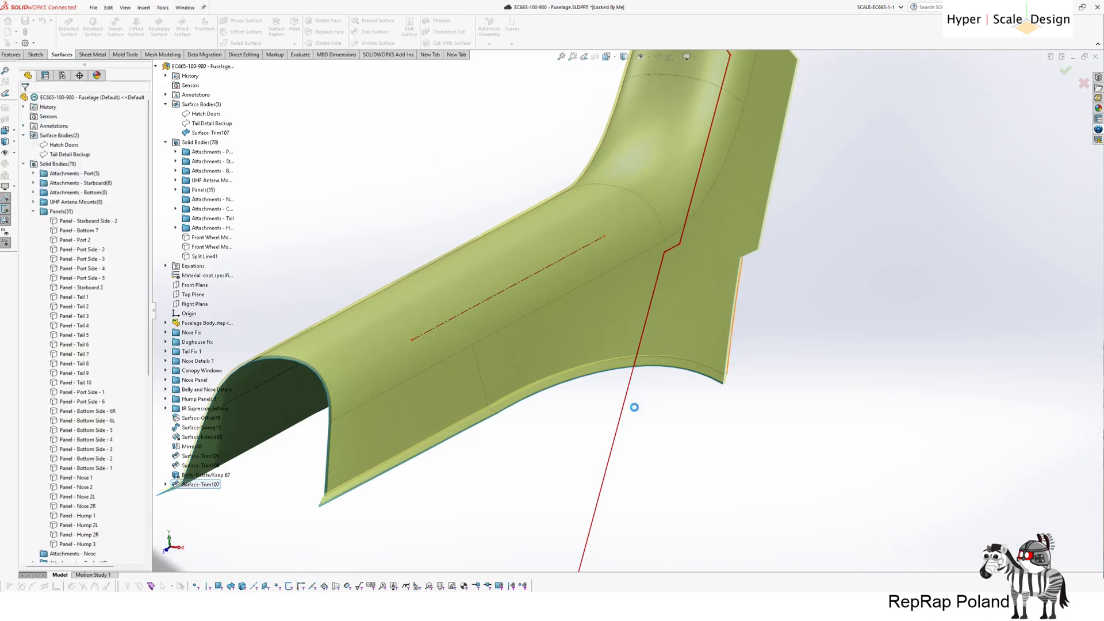
# - Hide the Tail Panel Cut 1 sketch in the model view
pyautogui.rightClick(626, 404)
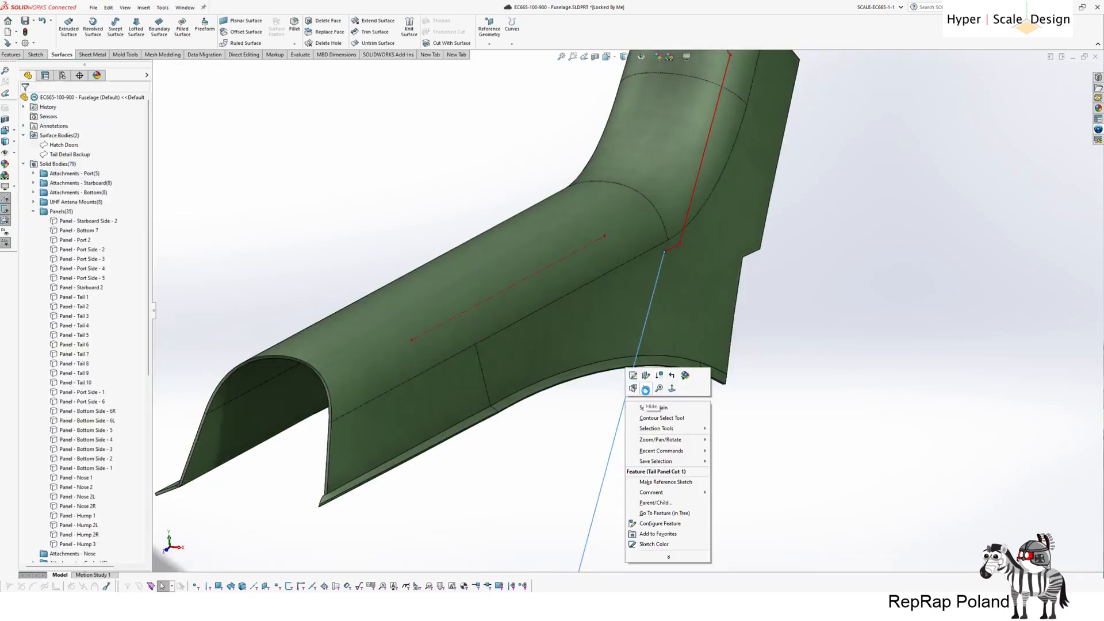
pyautogui.click(645, 390)
pyautogui.scroll(2, 813, 313)
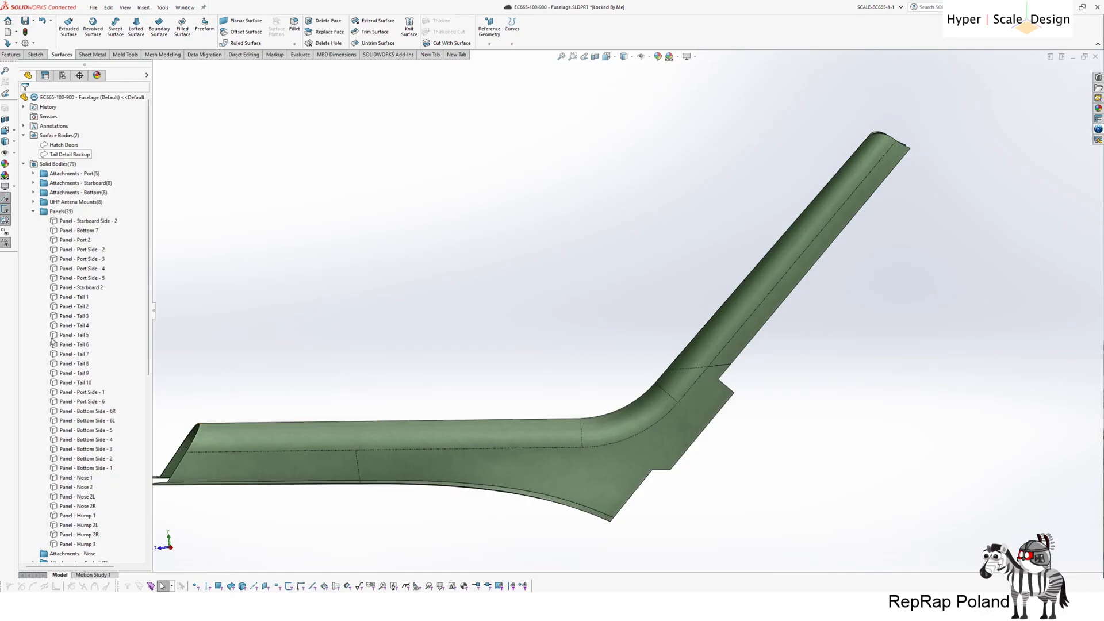
pyautogui.scroll(-5, 101, 477)
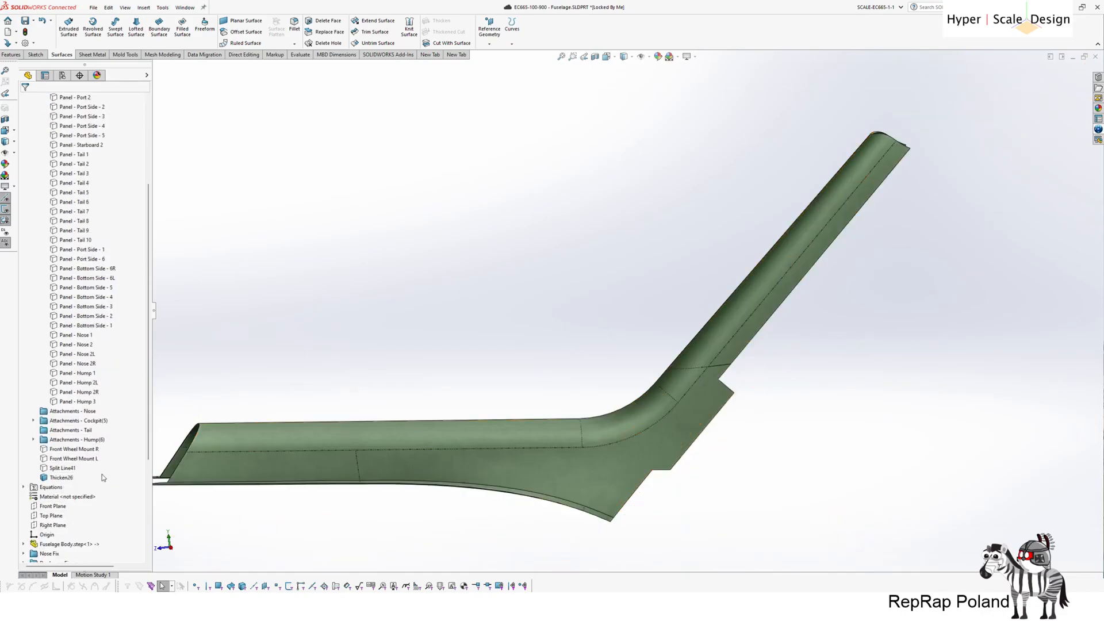
# - Show the hidden fuselage body around the thickened tail panel and bring the panel's upper end at the fin into view
pyautogui.rightClick(69, 469)
pyautogui.click(75, 427)
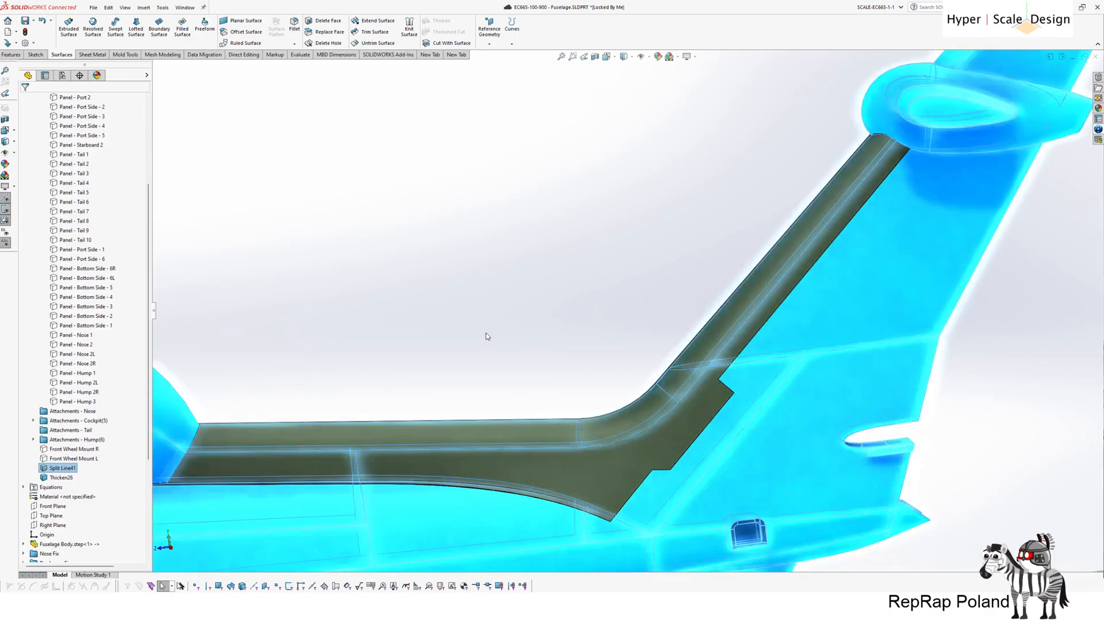
pyautogui.click(485, 336)
pyautogui.scroll(-6, 489, 322)
pyautogui.moveTo(590, 123); pyautogui.dragTo(396, 234, button='middle')
pyautogui.moveTo(455, 199)
pyautogui.mouseDown(button='middle')
pyautogui.moveTo(597, 188)
pyautogui.moveTo(604, 254)
pyautogui.moveTo(564, 210)
pyautogui.moveTo(592, 227)
pyautogui.mouseUp(button='middle')
pyautogui.click(622, 266)
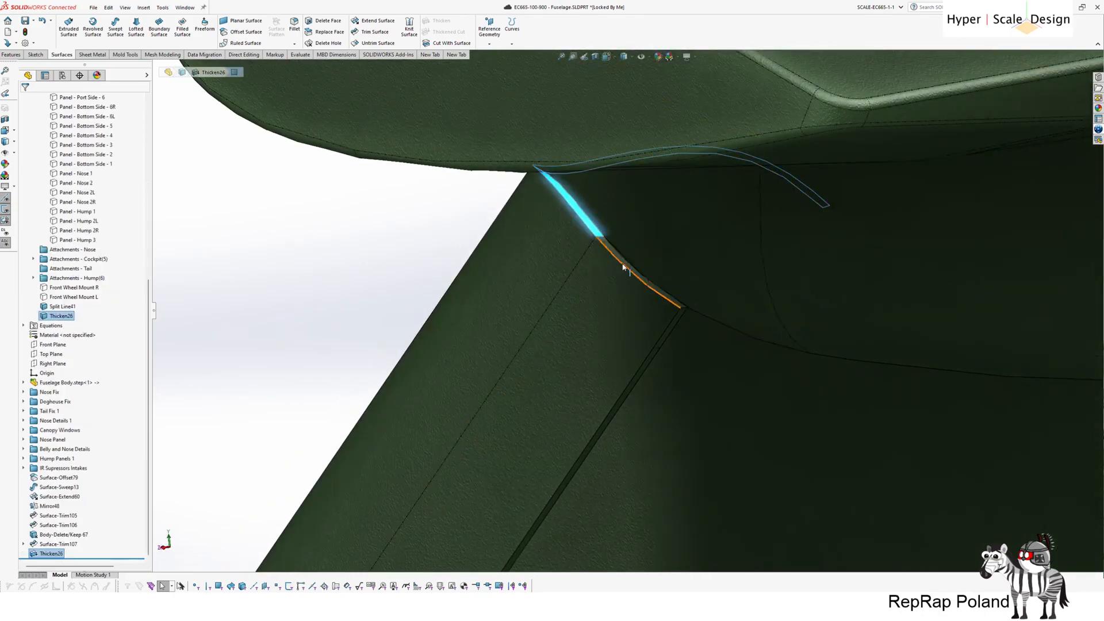
pyautogui.rightClick(626, 264)
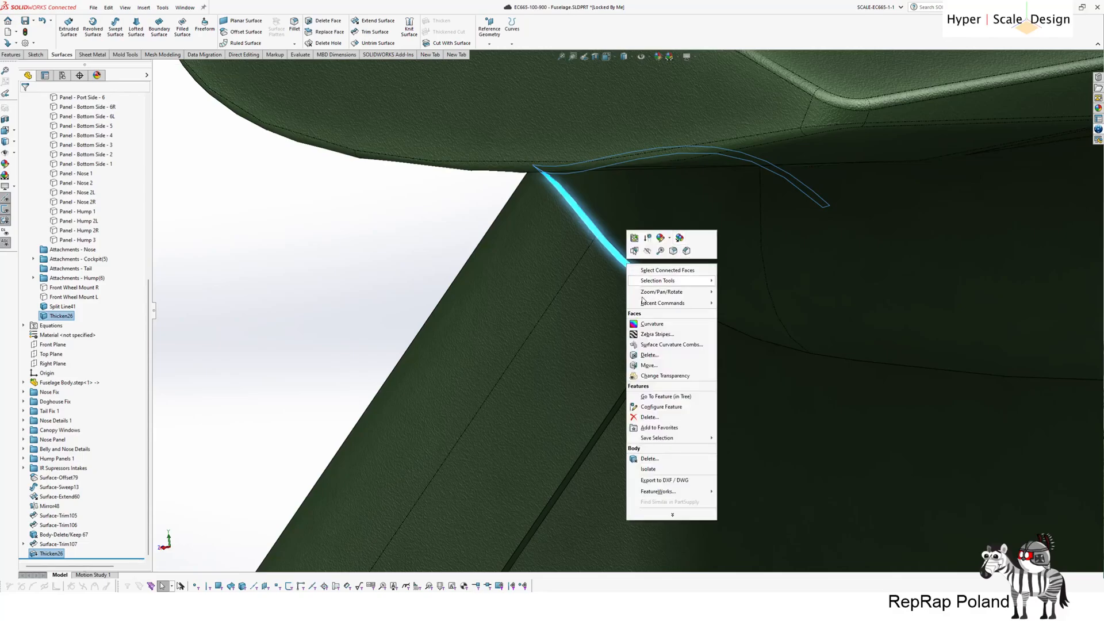
pyautogui.click(649, 366)
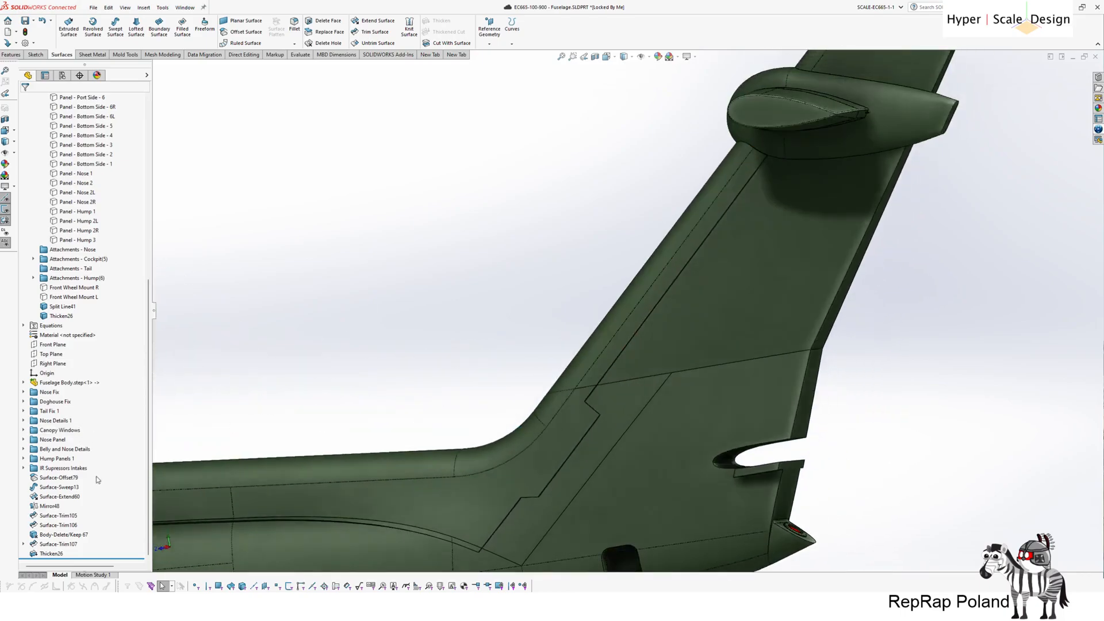
# - Roll the model back to before the tail panel's thicken feature and hide the fuselage body
pyautogui.moveTo(61, 556); pyautogui.dragTo(70, 548)
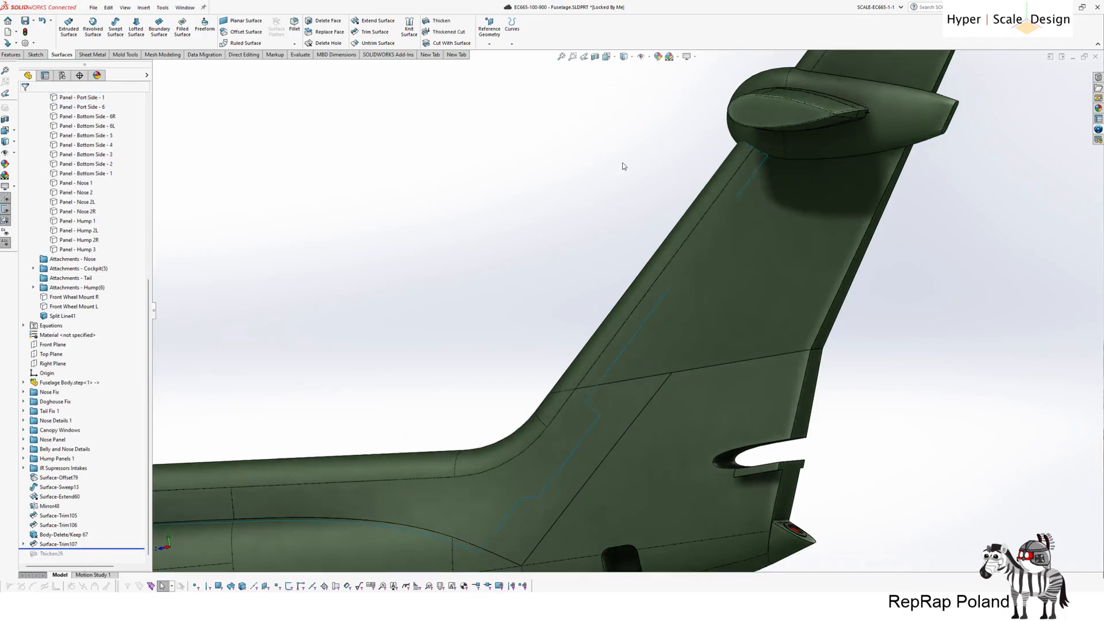
pyautogui.rightClick(694, 357)
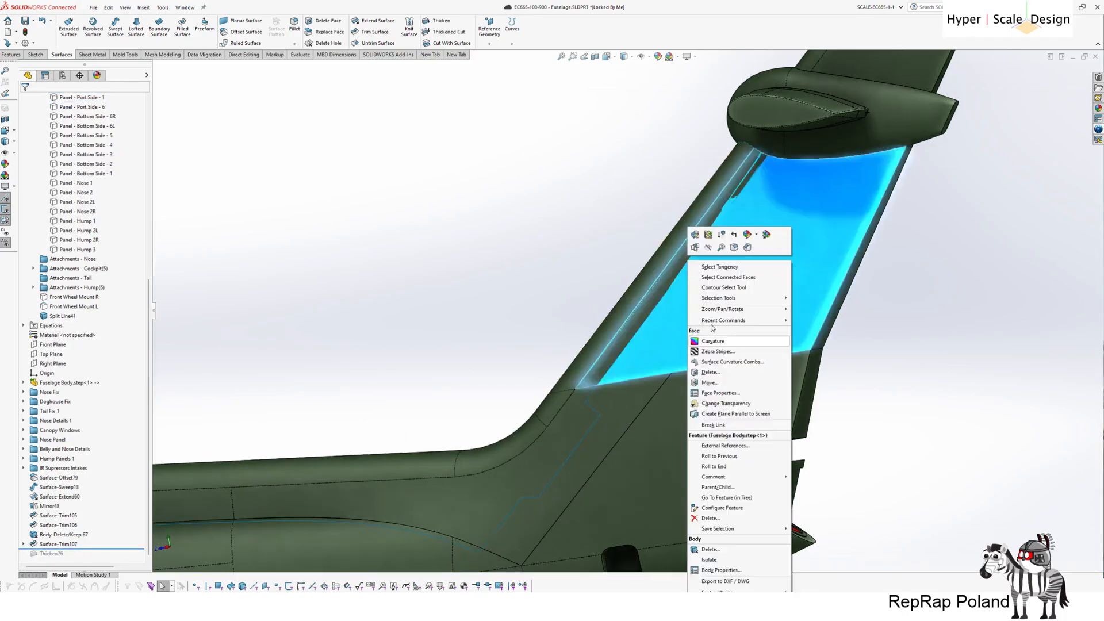
pyautogui.click(708, 248)
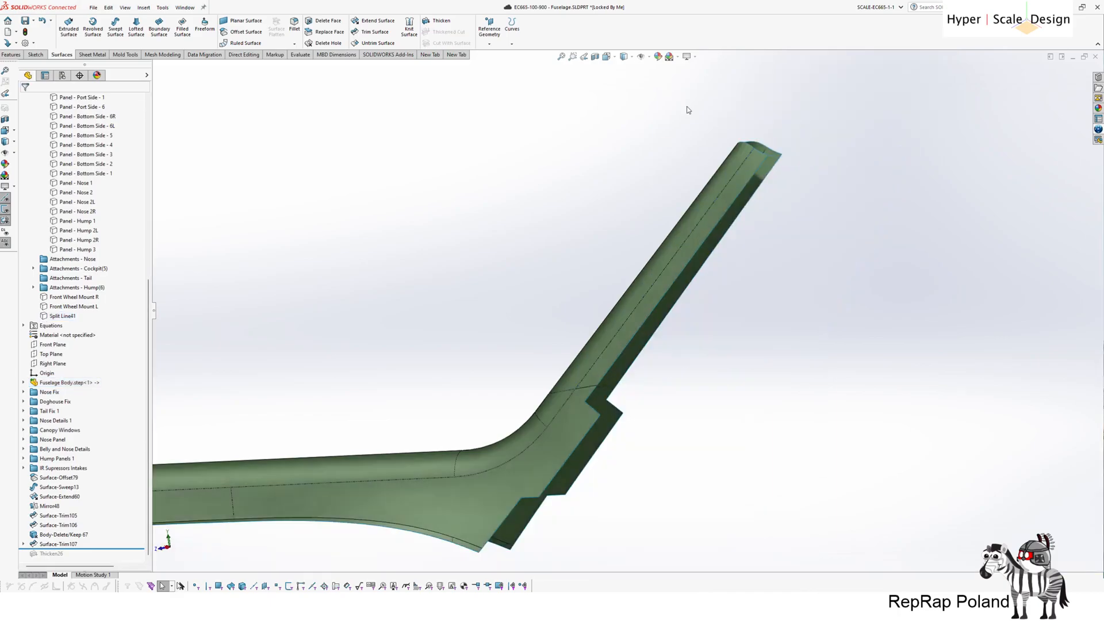
# - Extend the trimmed tail surface's upper end edges by a 25 mm distance, using the Same surface extension type
pyautogui.scroll(-3, 677, 108)
pyautogui.moveTo(677, 108); pyautogui.dragTo(503, 287, button='middle')
pyautogui.scroll(-3, 511, 280)
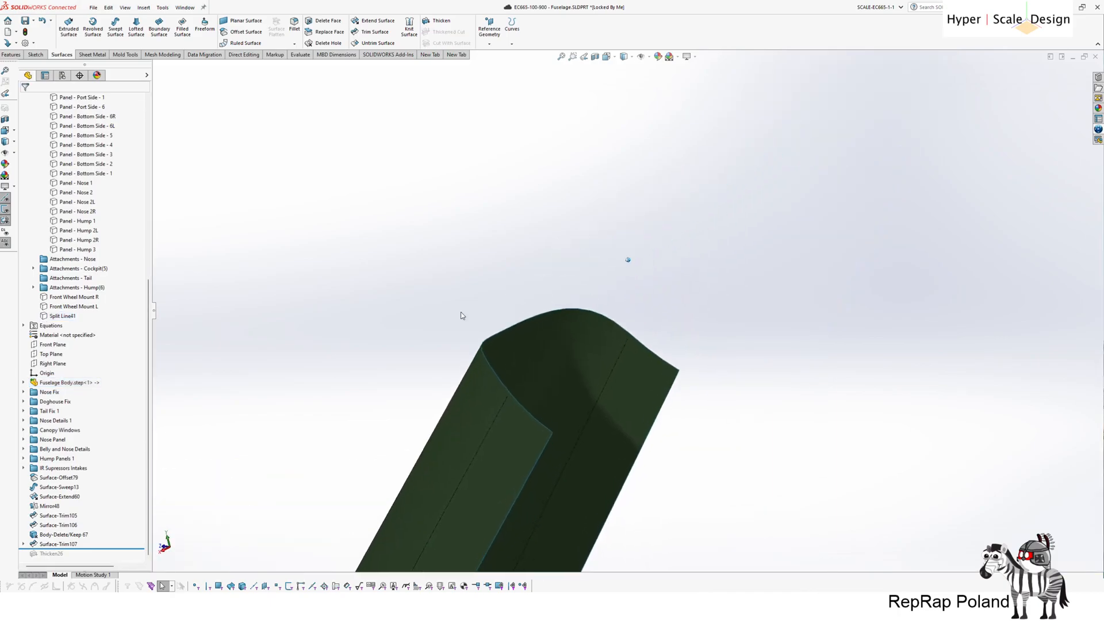
pyautogui.click(375, 21)
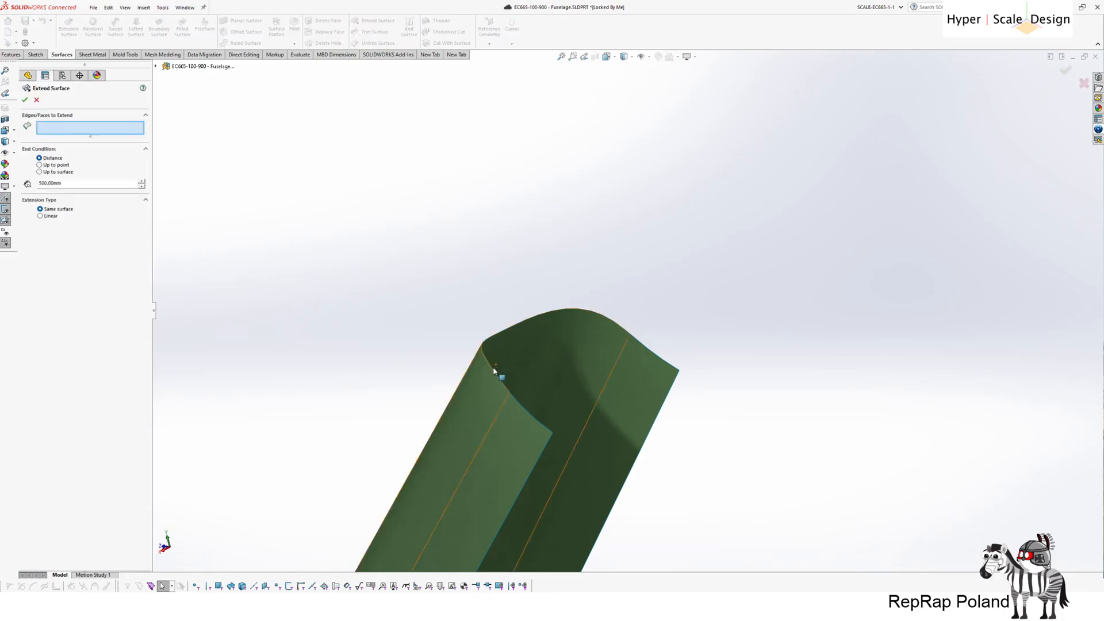
pyautogui.click(516, 400)
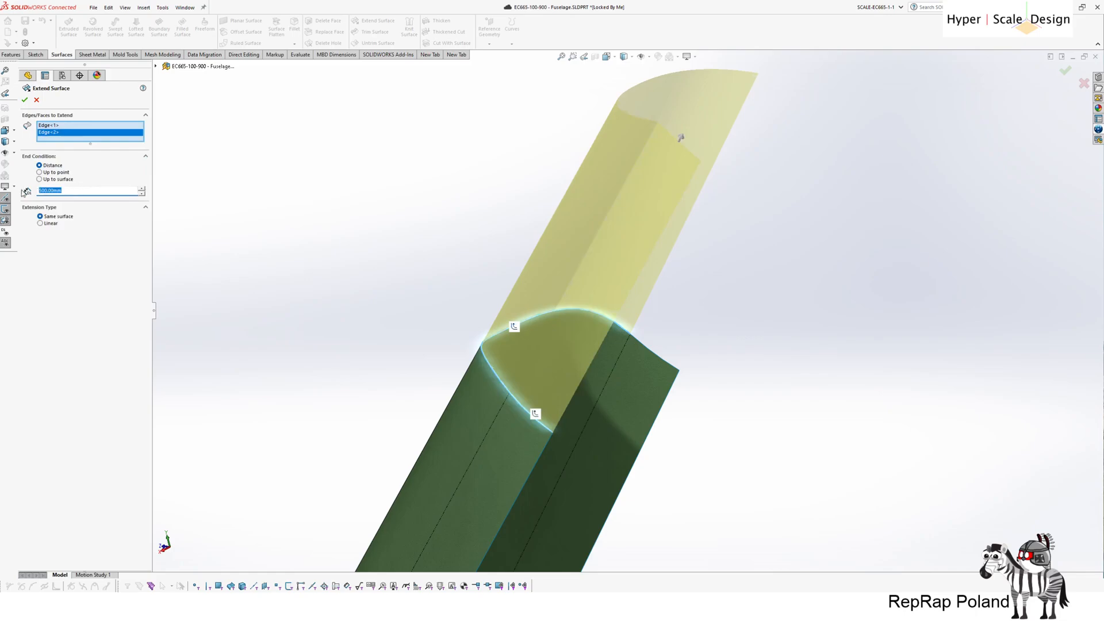
pyautogui.press('Return')
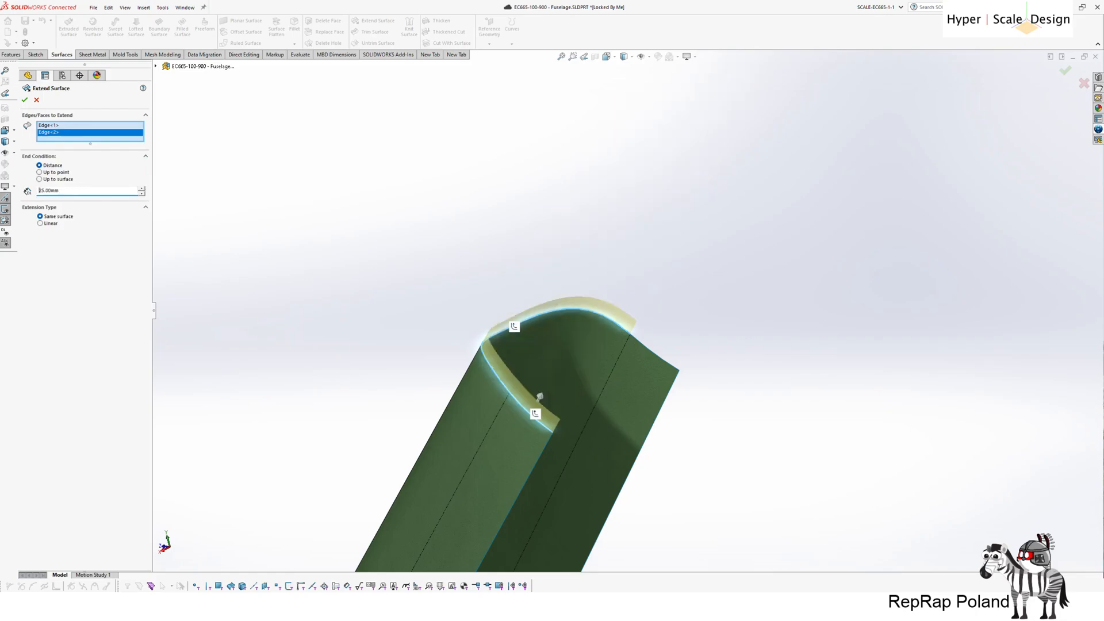
pyautogui.click(636, 339)
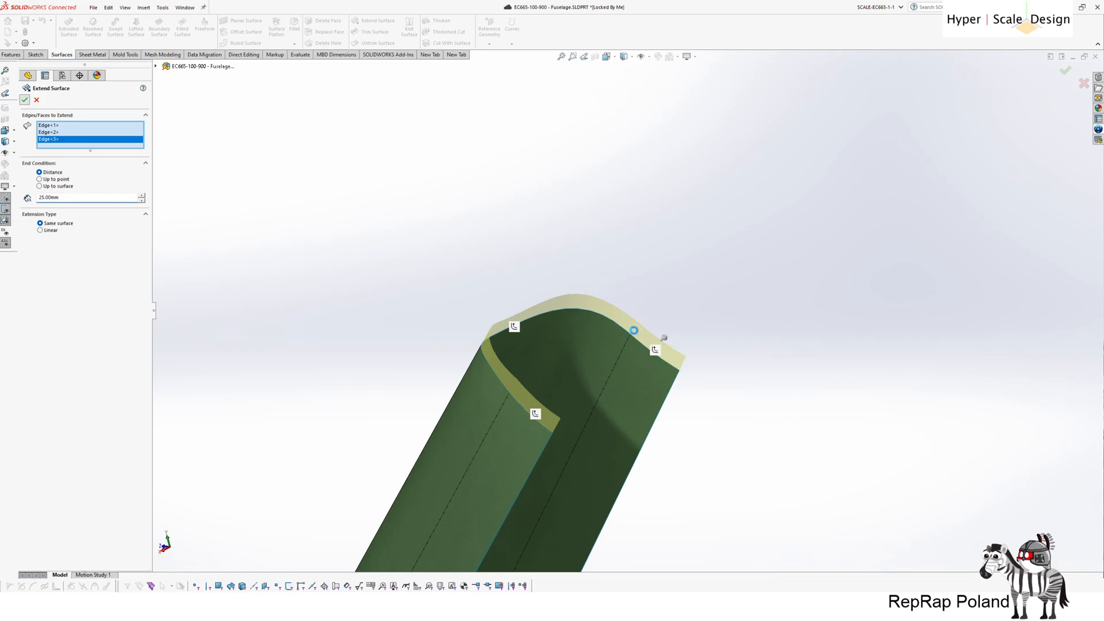
pyautogui.press('Return')
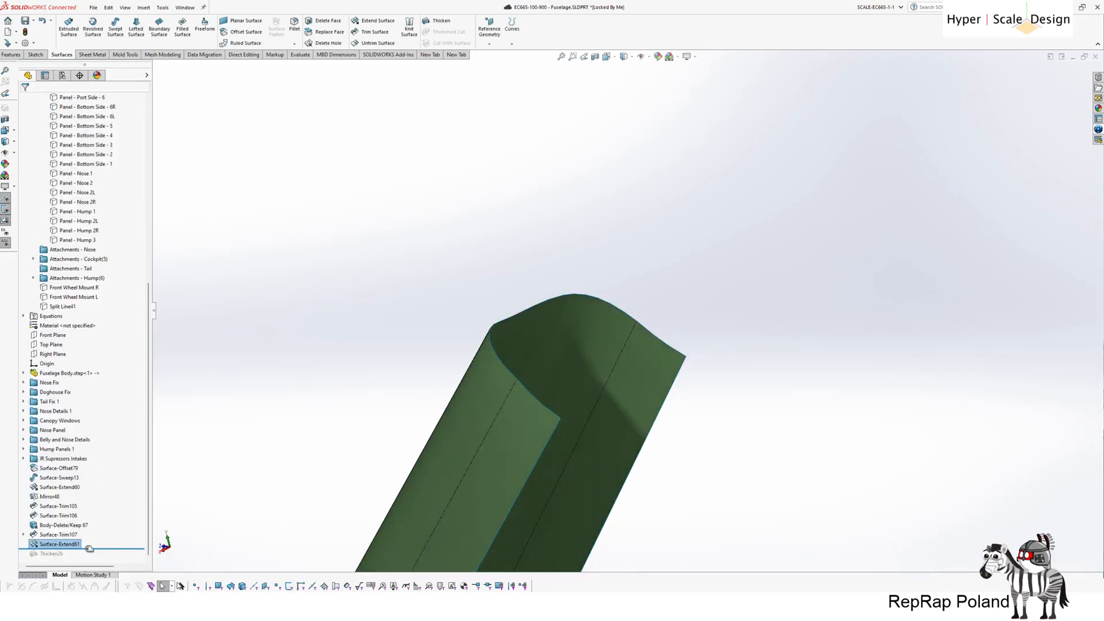
# - Roll the model forward past the thicken feature and show the fuselage body again
pyautogui.moveTo(89, 548); pyautogui.dragTo(90, 561)
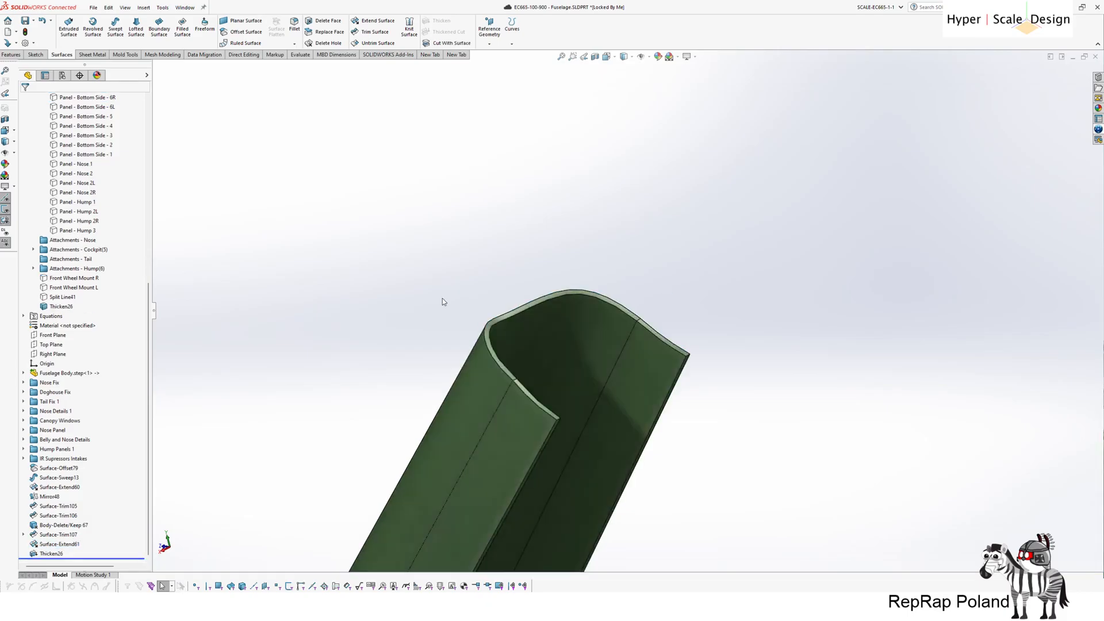
pyautogui.scroll(5, 86, 345)
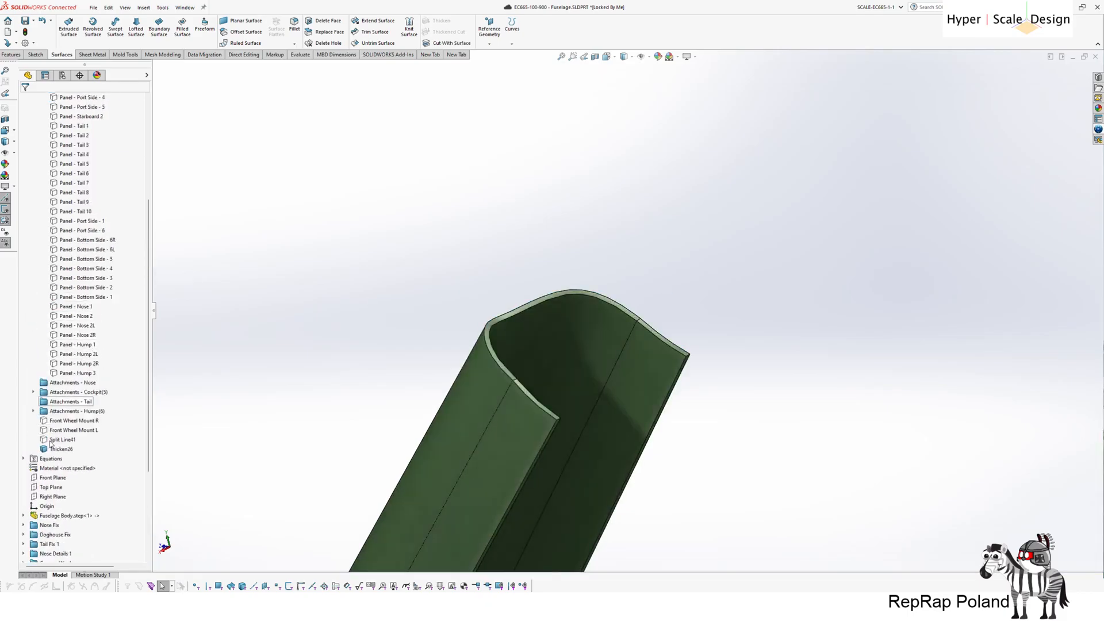
pyautogui.rightClick(50, 443)
pyautogui.click(53, 429)
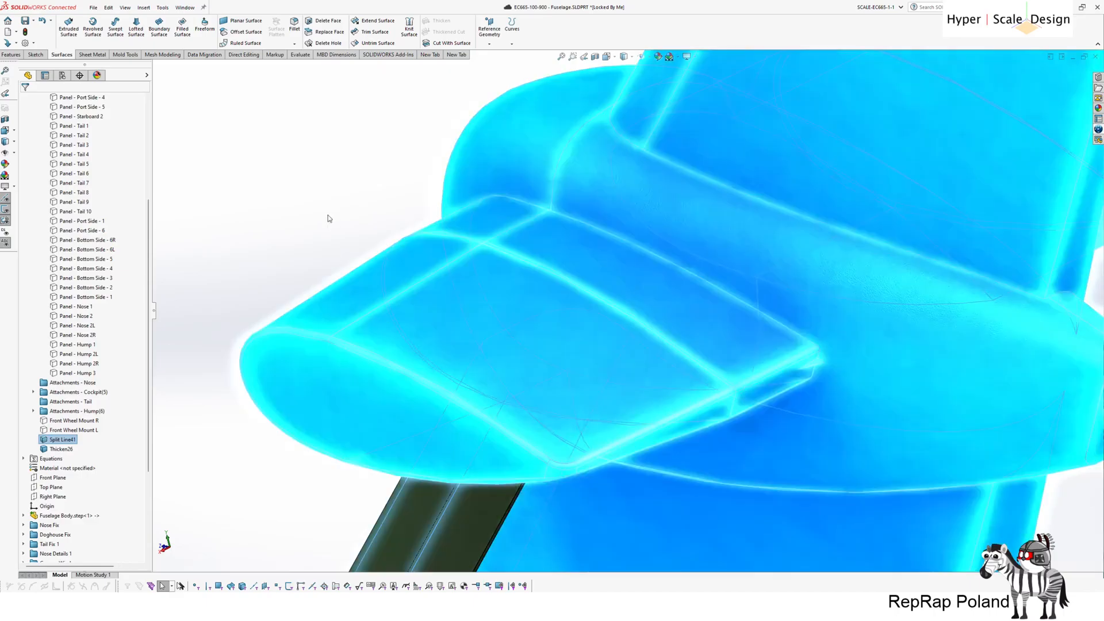
pyautogui.click(327, 215)
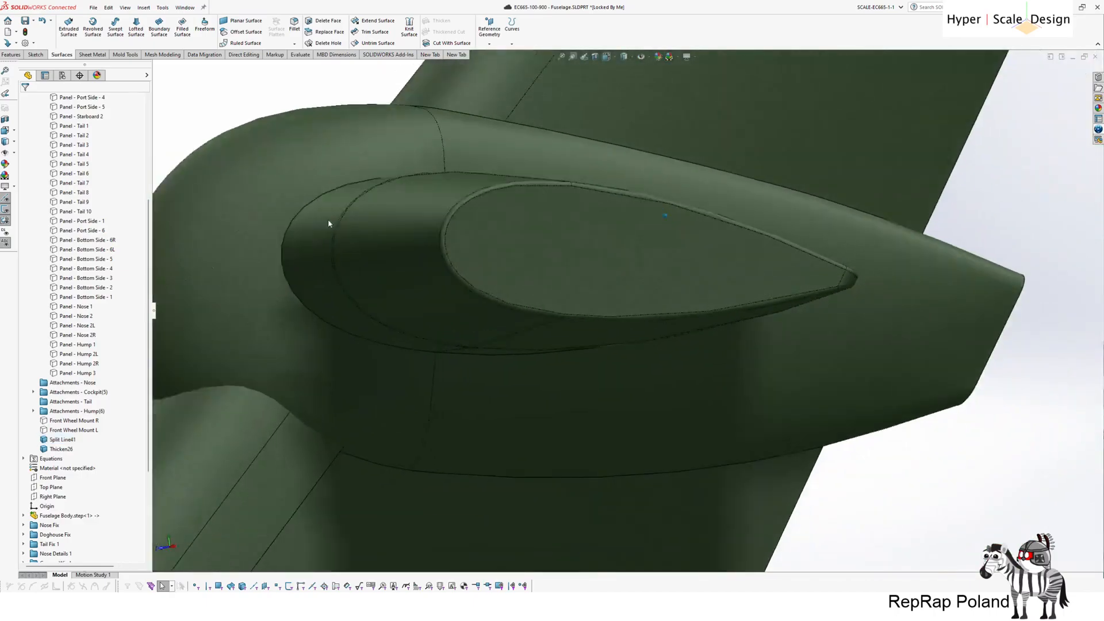
# - Set up a symmetric 15 mm fillet on the five vertical corner edges along one side of the thickened tail panel's stepped rear cut
pyautogui.scroll(5, 513, 368)
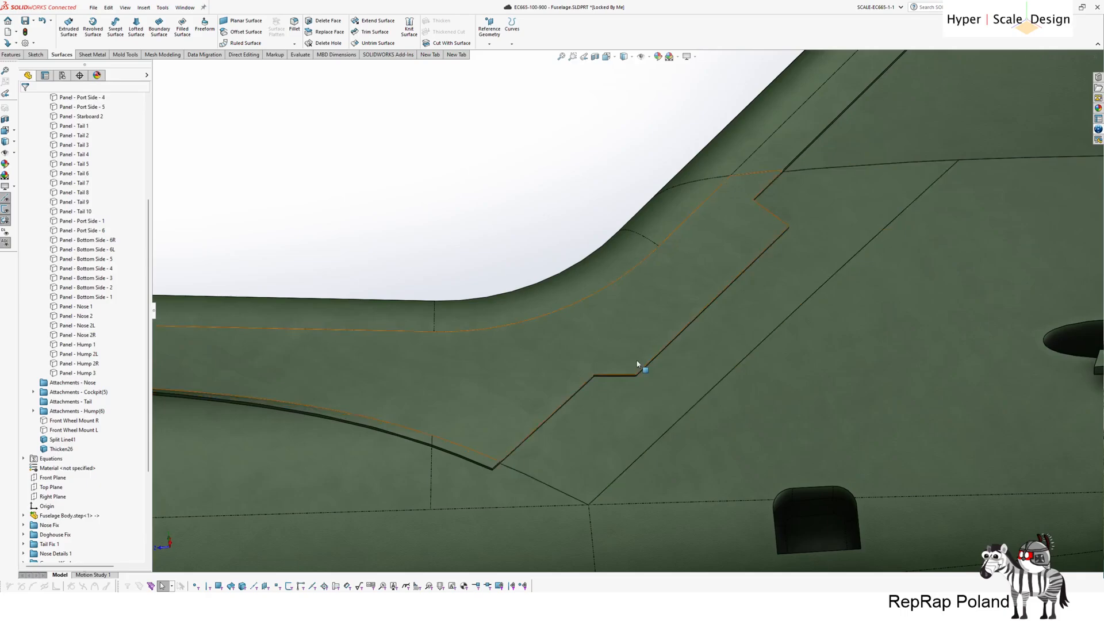
pyautogui.scroll(-2, 641, 369)
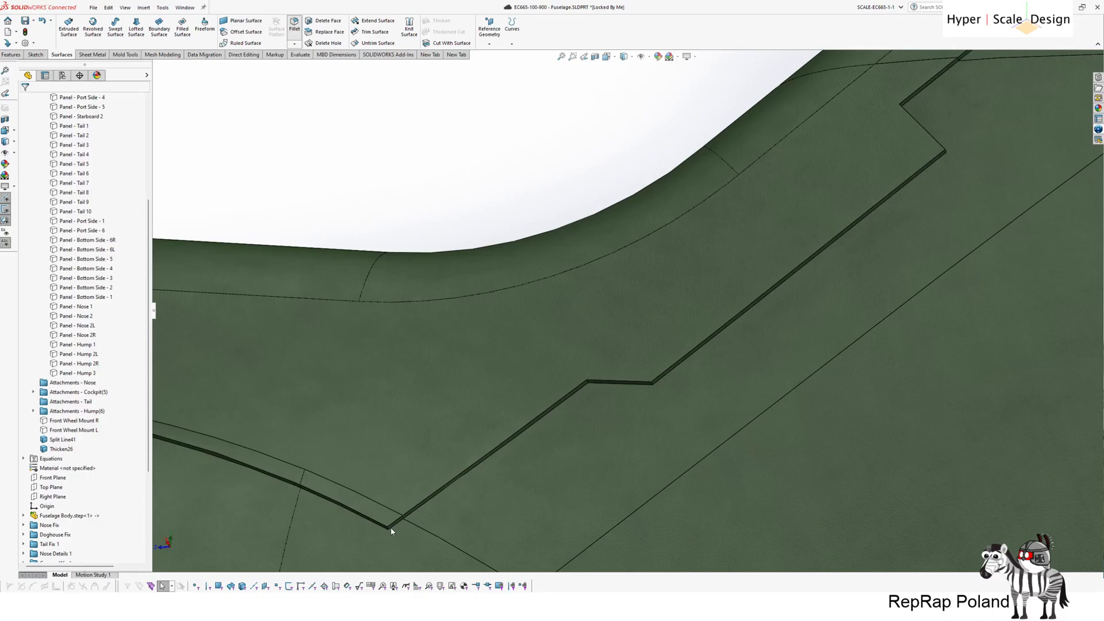
pyautogui.scroll(-2, 389, 526)
pyautogui.click(746, 241)
pyautogui.click(865, 242)
pyautogui.scroll(5, 865, 269)
pyautogui.scroll(-4, 867, 270)
pyautogui.scroll(-5, 613, 221)
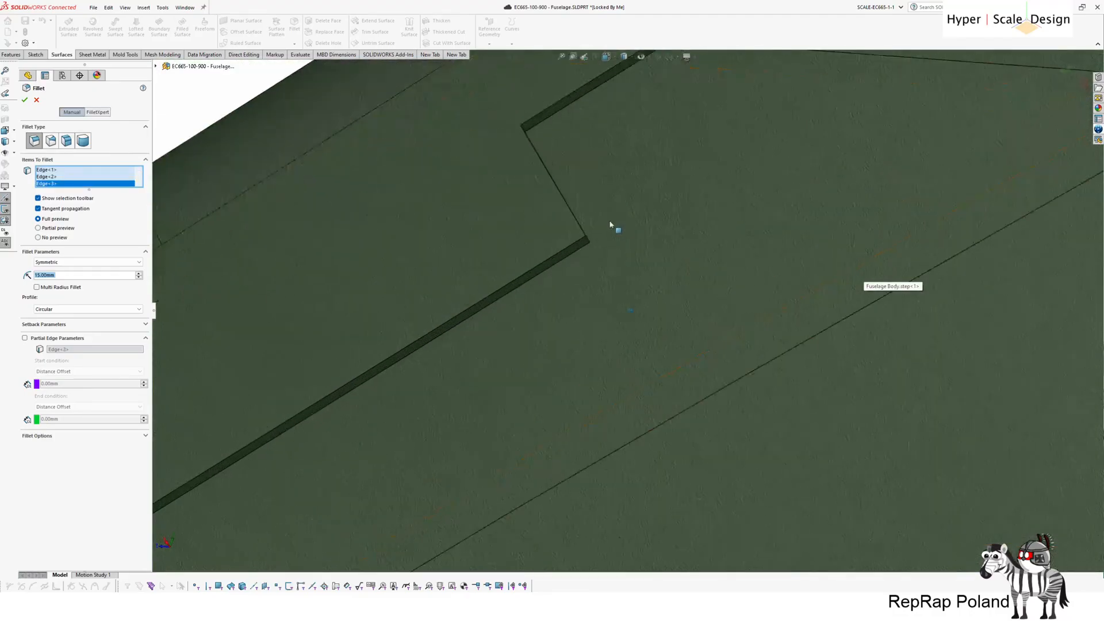
pyautogui.click(591, 243)
pyautogui.moveTo(552, 136); pyautogui.dragTo(527, 109, button='middle')
pyautogui.click(529, 104)
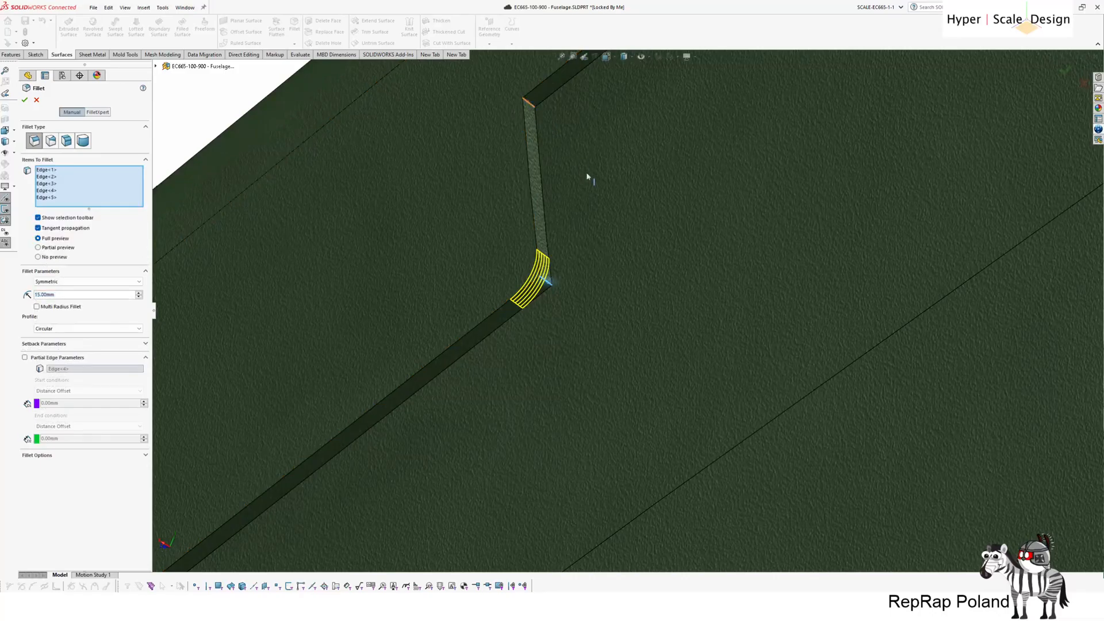
pyautogui.scroll(6, 599, 190)
pyautogui.scroll(7, 702, 192)
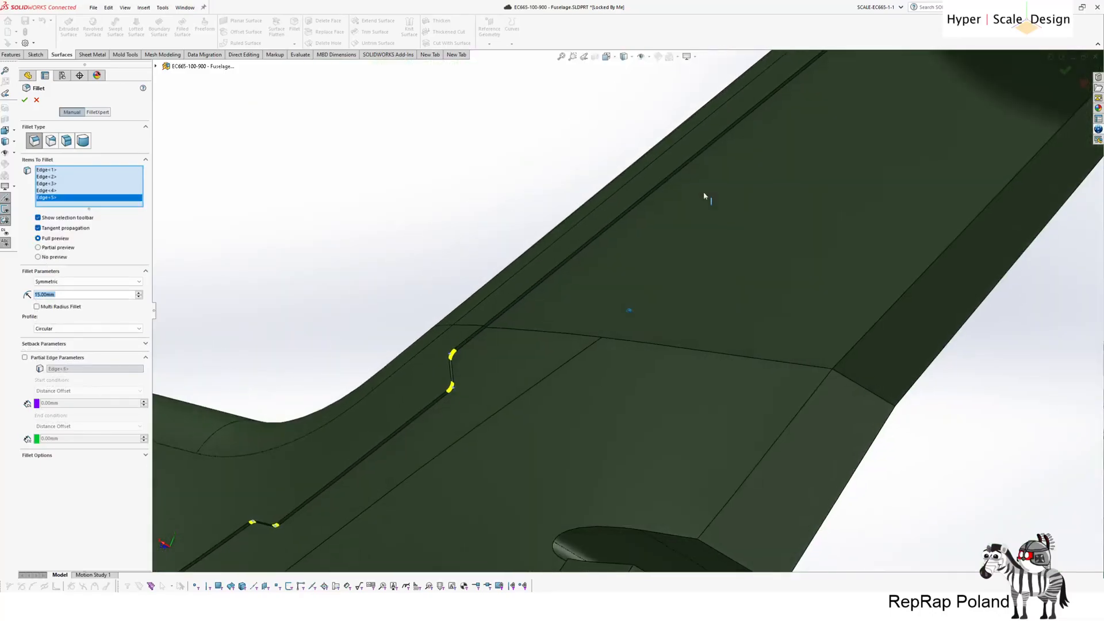
# - Add the five matching corner edges on the panel's opposite side to the 15 mm fillet and complete it
pyautogui.scroll(-4, 630, 246)
pyautogui.scroll(3, 630, 247)
pyautogui.moveTo(590, 289); pyautogui.dragTo(517, 460, button='middle')
pyautogui.scroll(-6, 516, 460)
pyautogui.scroll(3, 621, 260)
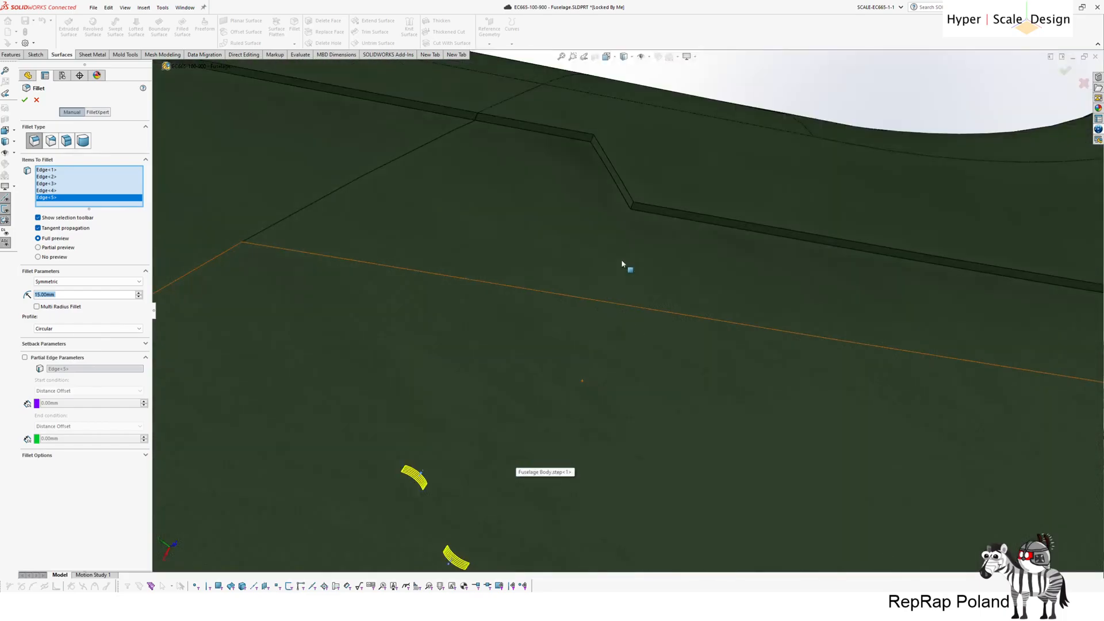
pyautogui.click(632, 207)
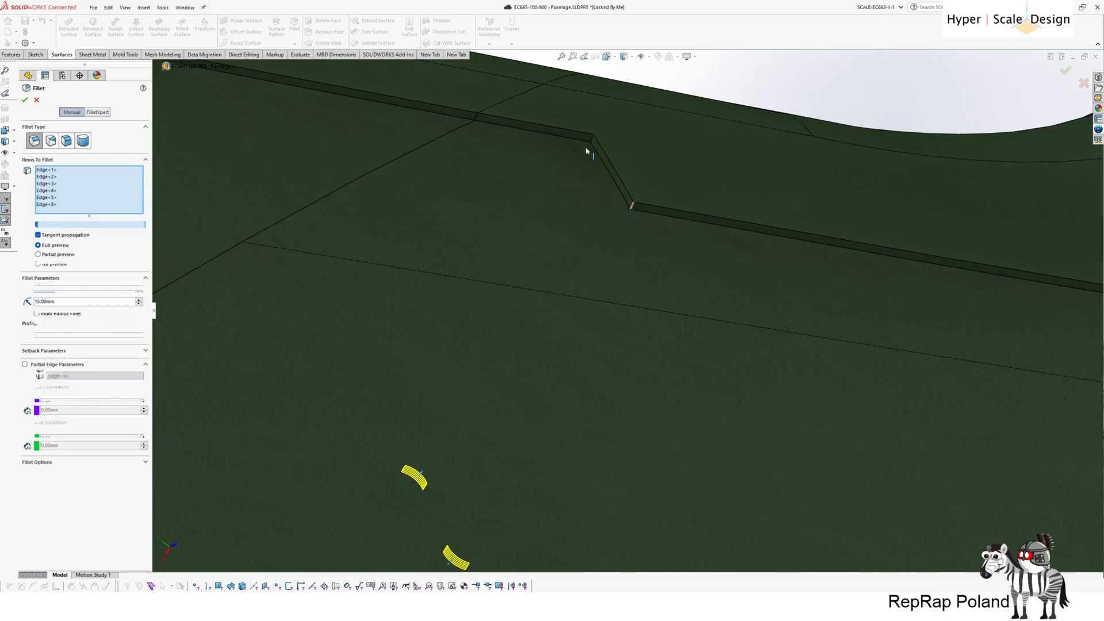
pyautogui.click(558, 125)
pyautogui.scroll(3, 704, 246)
pyautogui.moveTo(708, 247); pyautogui.dragTo(686, 250, button='middle')
pyautogui.scroll(-5, 673, 315)
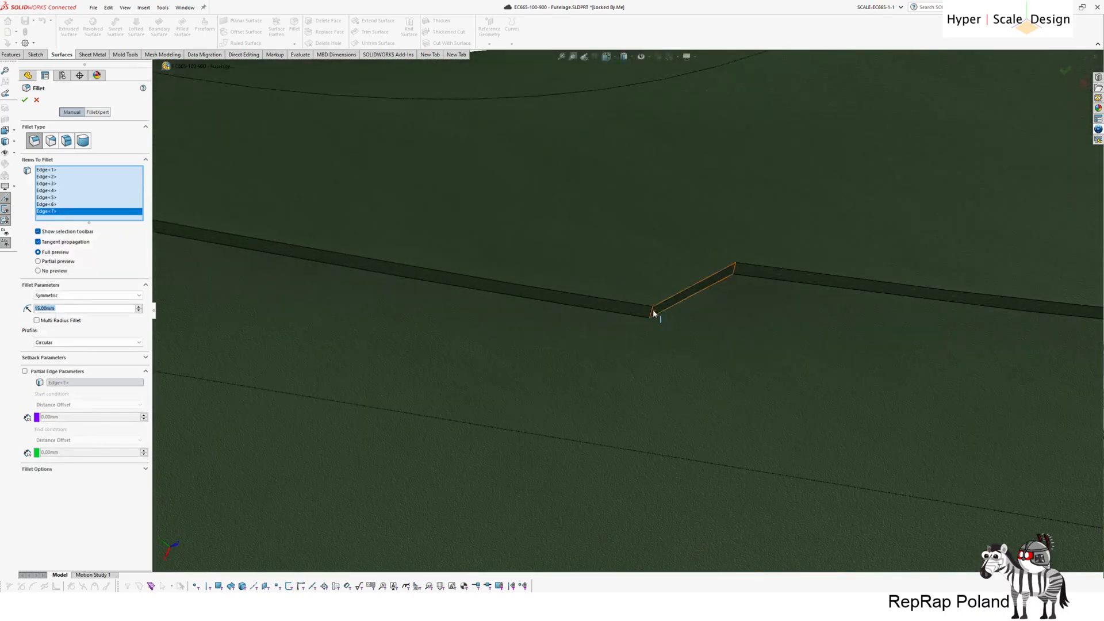
pyautogui.click(736, 269)
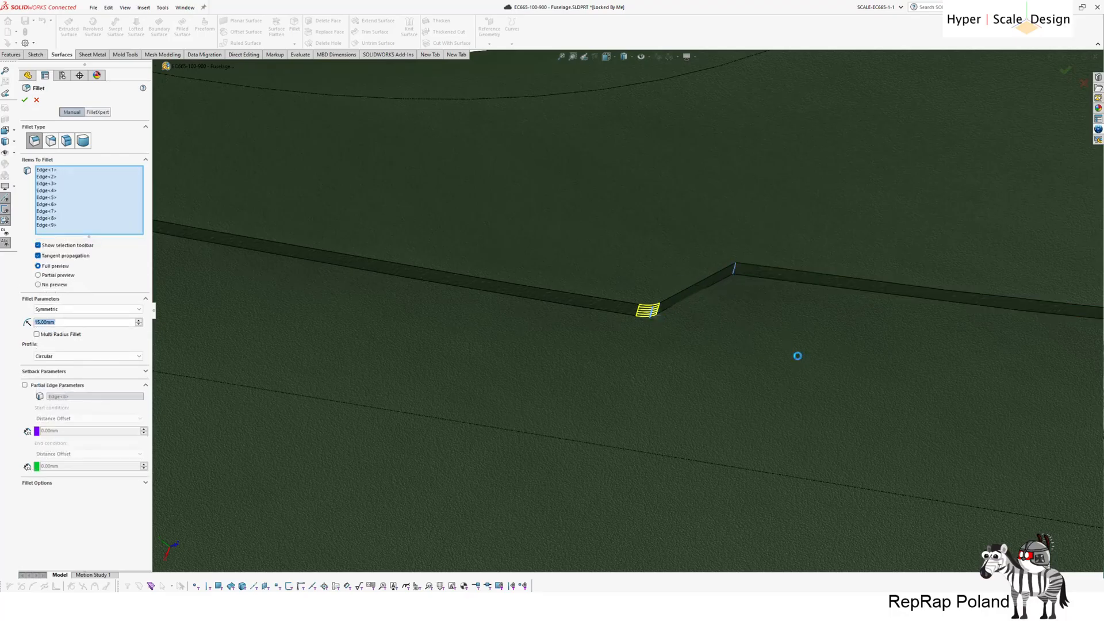
pyautogui.scroll(3, 801, 365)
pyautogui.moveTo(807, 365); pyautogui.dragTo(802, 364, button='middle')
pyautogui.scroll(2, 803, 365)
pyautogui.scroll(-4, 792, 346)
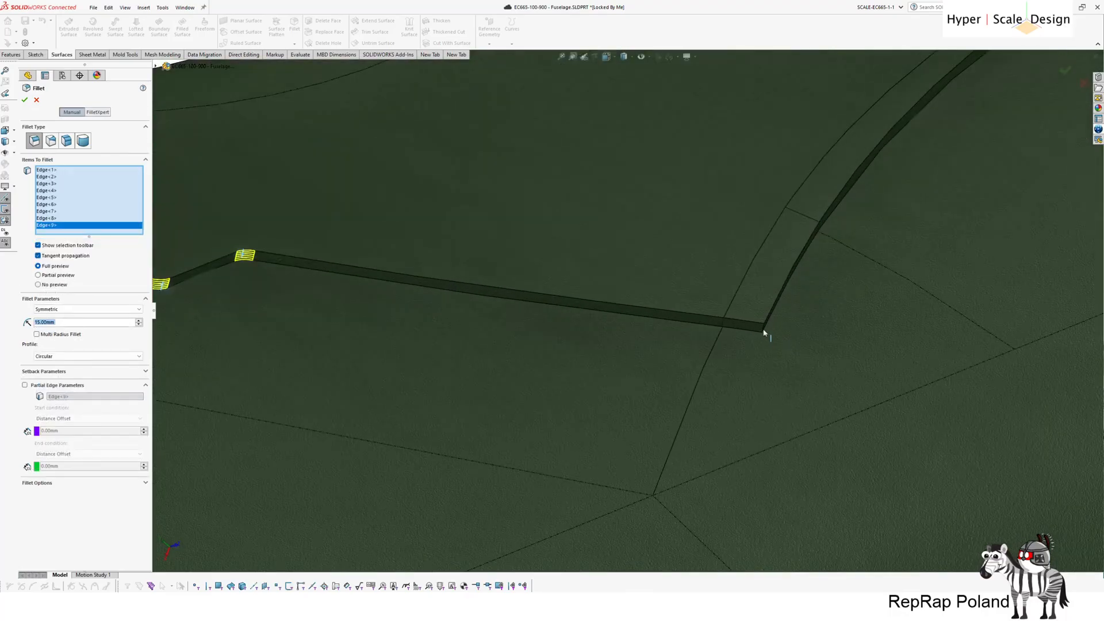
pyautogui.click(763, 329)
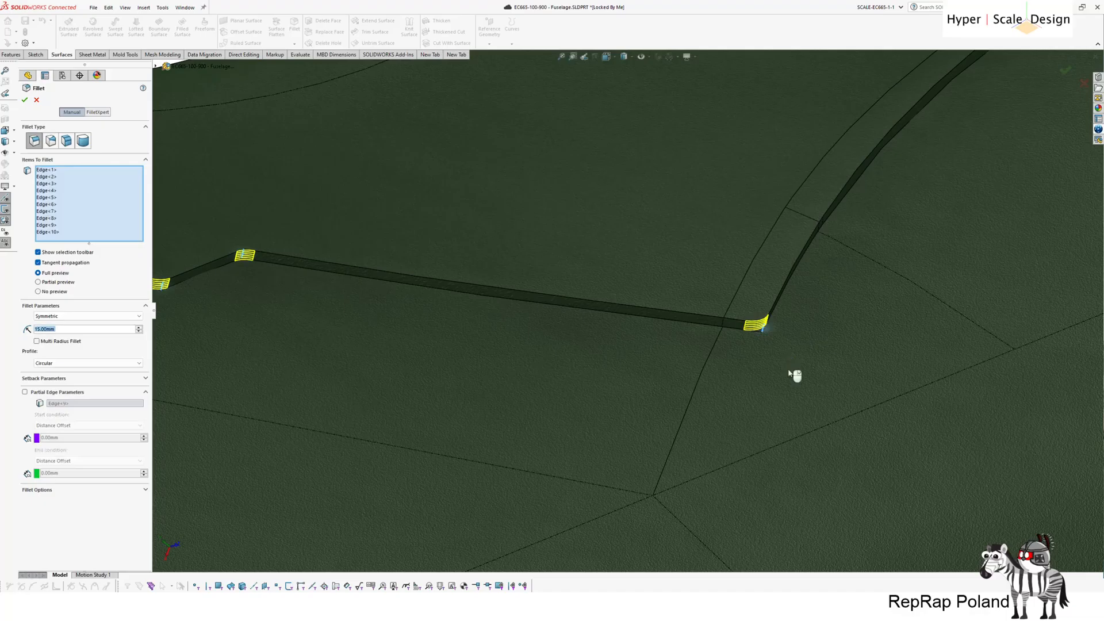
pyautogui.scroll(5, 795, 375)
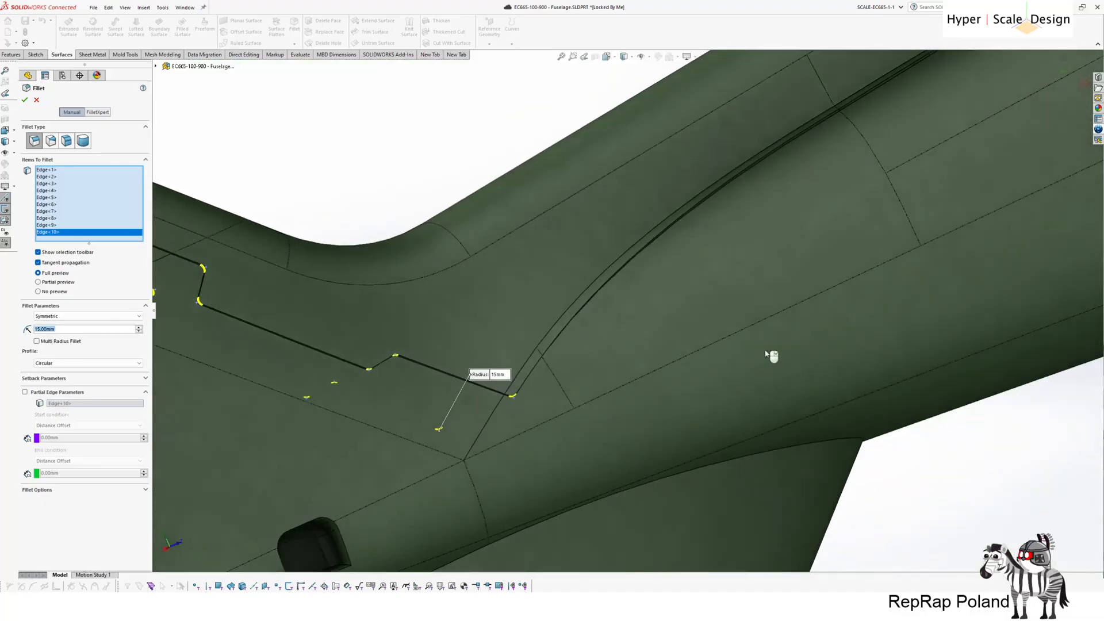
pyautogui.moveTo(772, 356); pyautogui.dragTo(434, 137, button='middle')
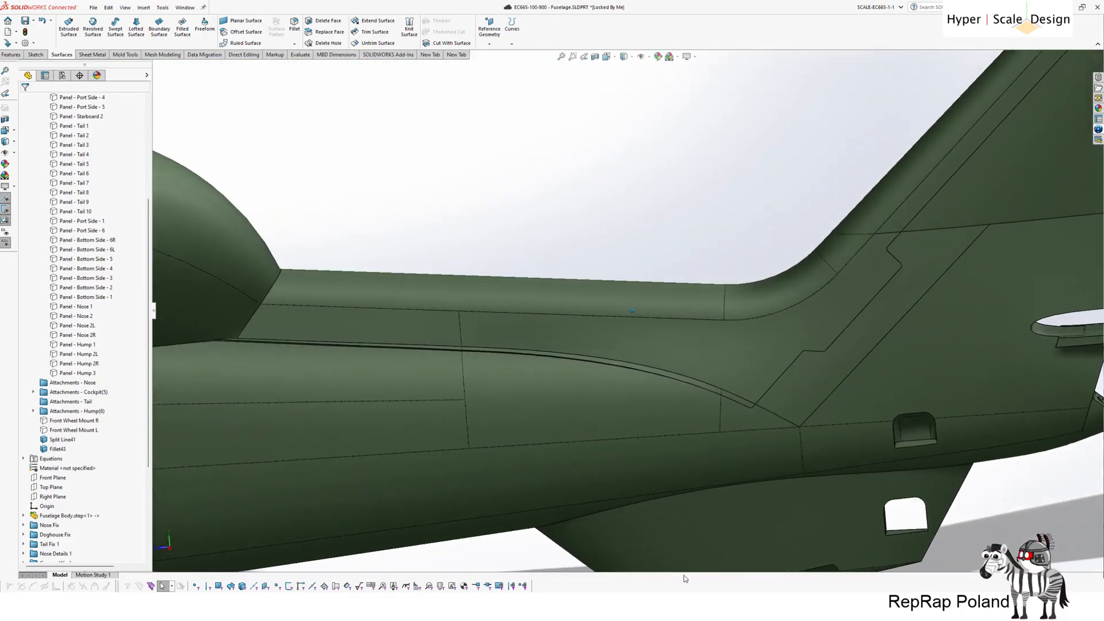
# - Switch to the tiger_uht_43_of_47.jpg reference photo, narrow its window beside the model, and compare the panel seams around the tail
pyautogui.moveTo(819, 558)
pyautogui.click(866, 568)
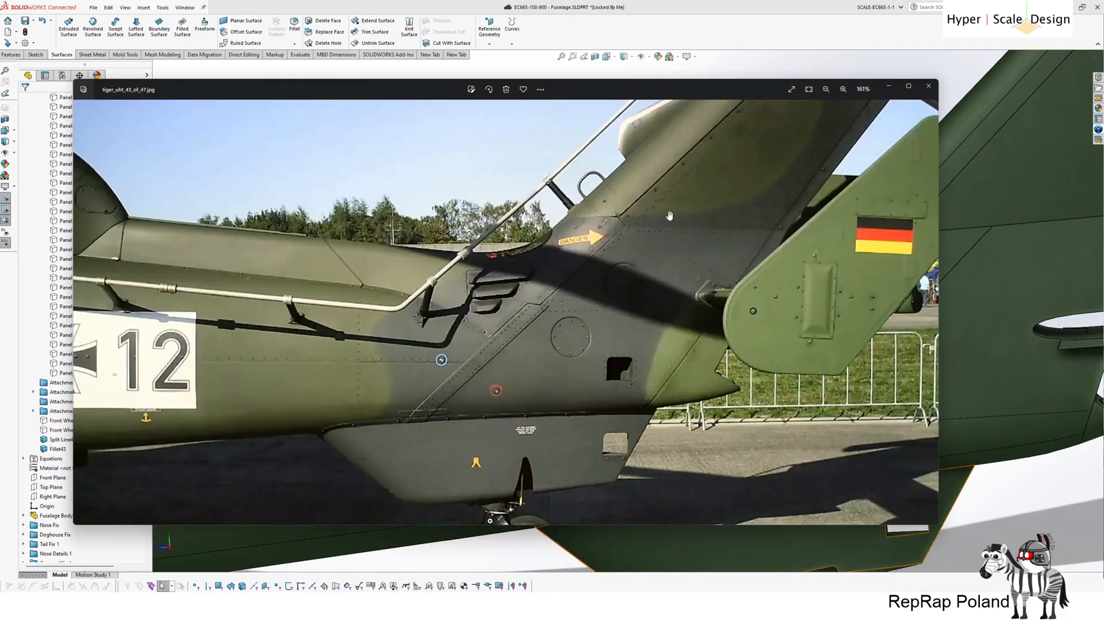
pyautogui.moveTo(940, 310); pyautogui.dragTo(514, 310)
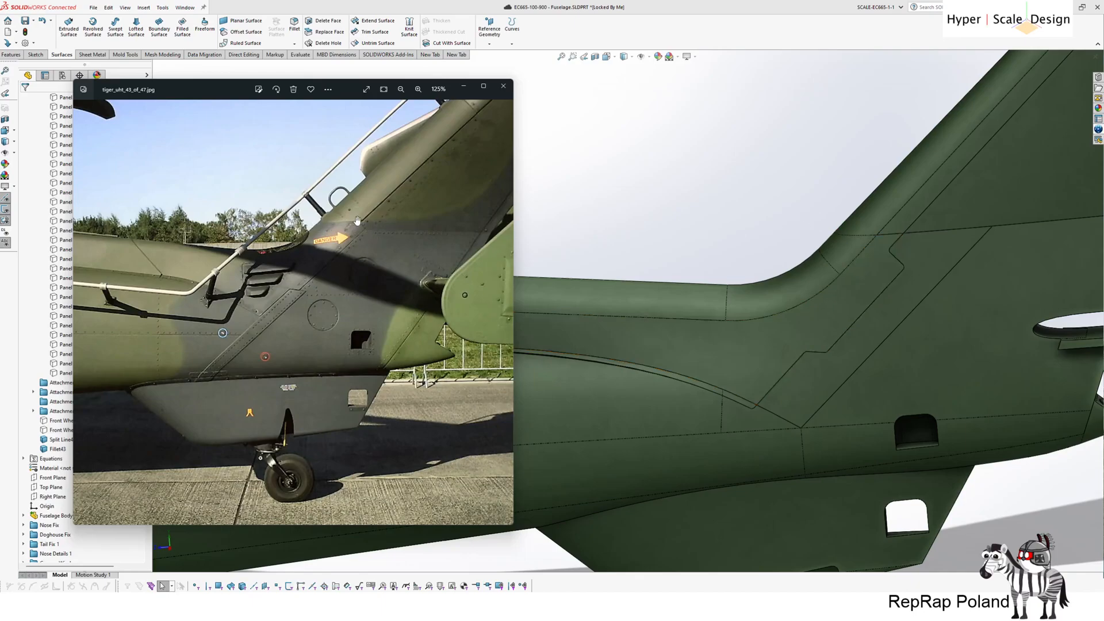
pyautogui.moveTo(337, 224); pyautogui.dragTo(371, 217)
pyautogui.moveTo(236, 245); pyautogui.dragTo(288, 286)
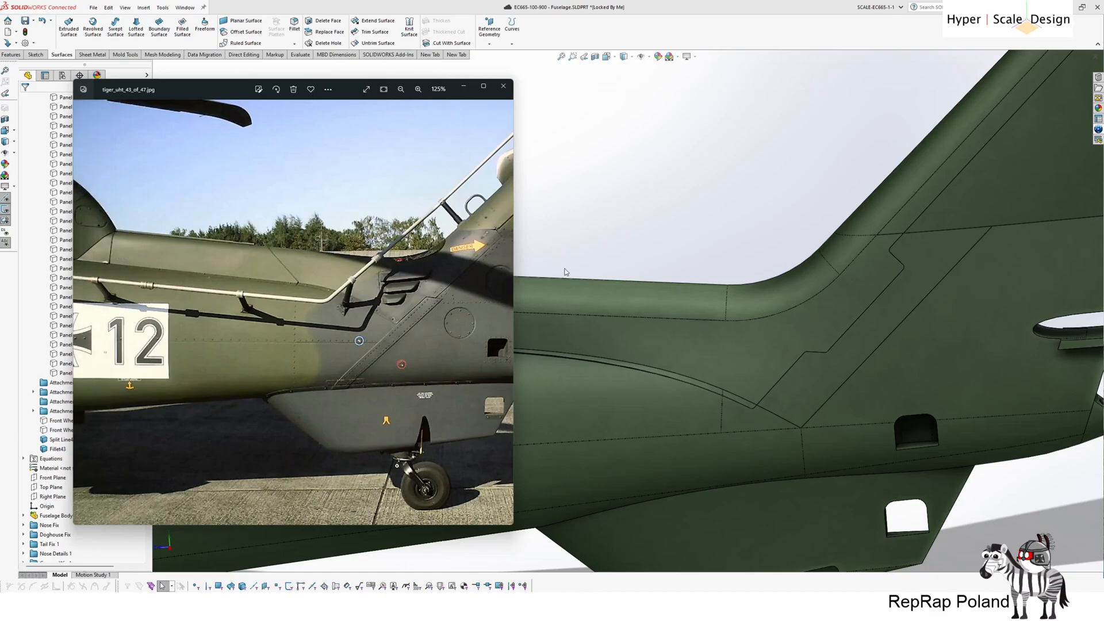
pyautogui.moveTo(336, 301); pyautogui.dragTo(198, 310)
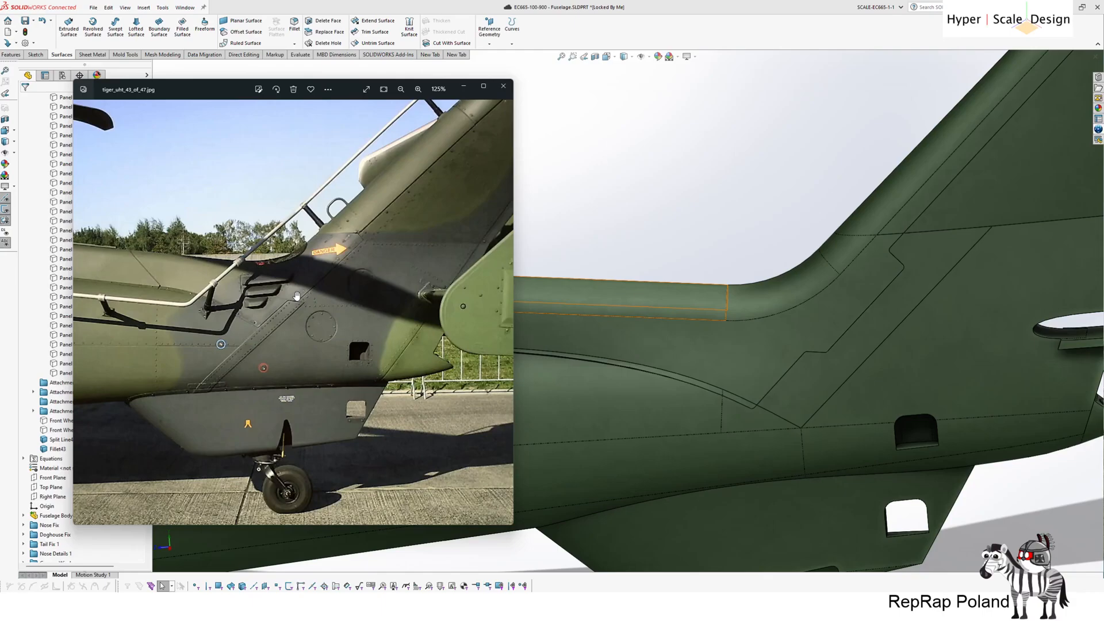
# - Switch back to SolidWorks and examine the tail panel's lower seam beside the hump
pyautogui.click(648, 222)
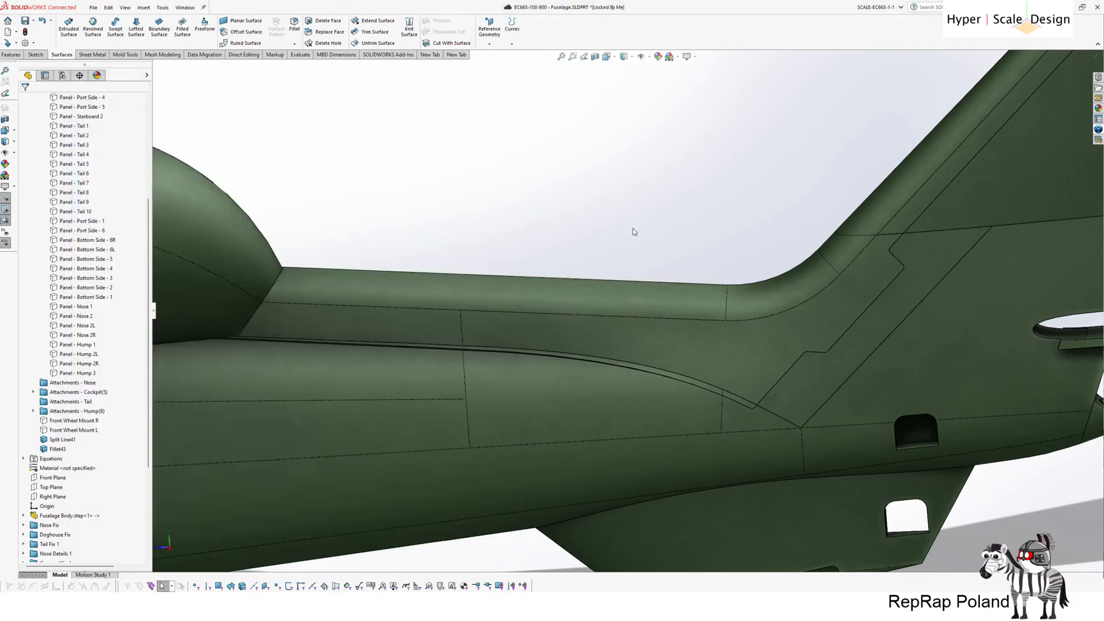
pyautogui.scroll(-3, 638, 230)
pyautogui.moveTo(648, 229); pyautogui.dragTo(236, 238, button='middle')
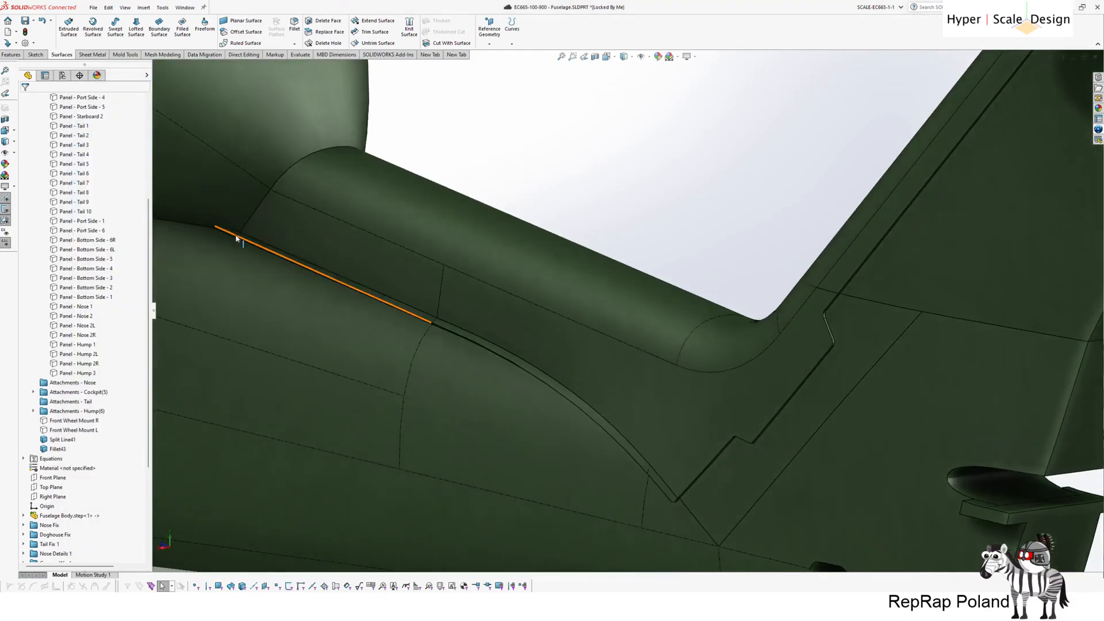